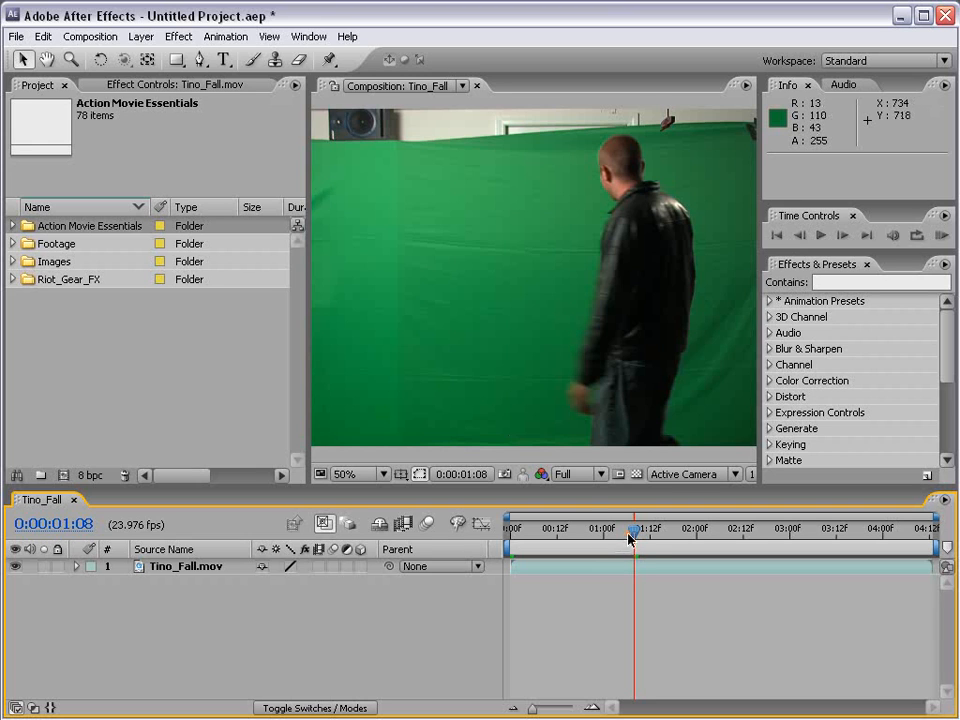
- Move to frame 0:00:01:13 and apply the Keylight (1.2) effect to the Tino_Fall.mov layer
{"action": "left_click_drag", "start_coordinate": [628, 538], "coordinate": [653, 551]}
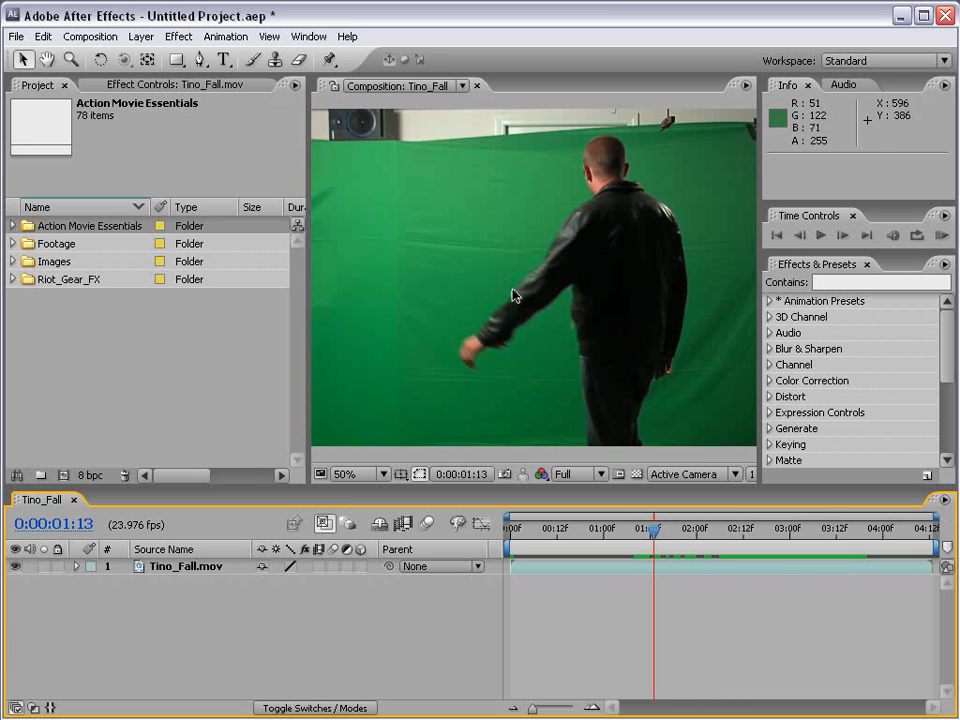
{"action": "left_click", "coordinate": [435, 306]}
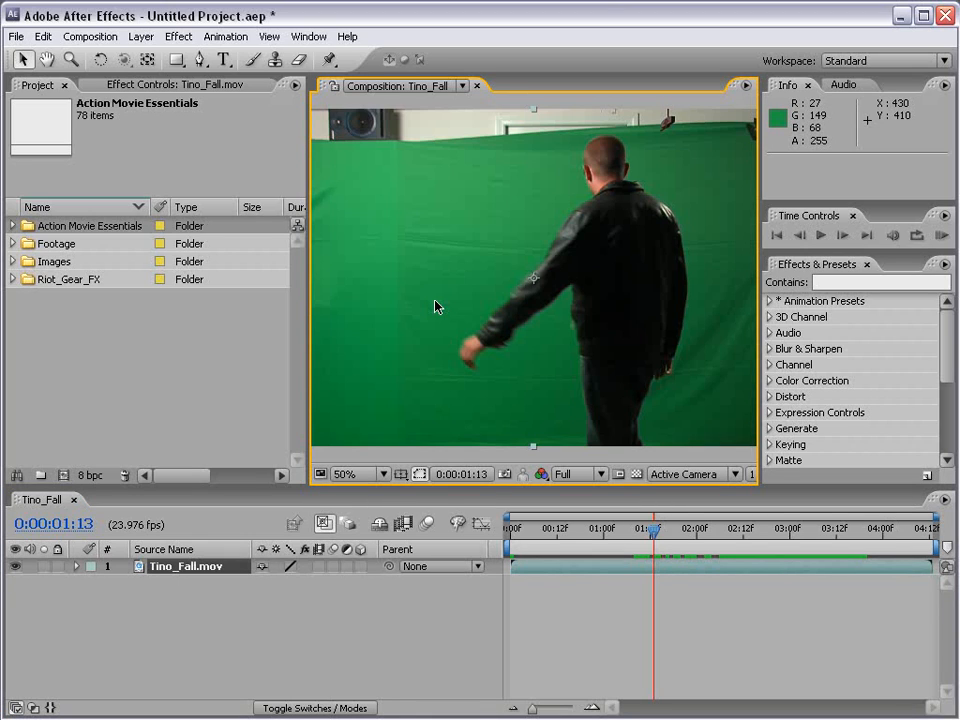
{"action": "left_click", "coordinate": [700, 651]}
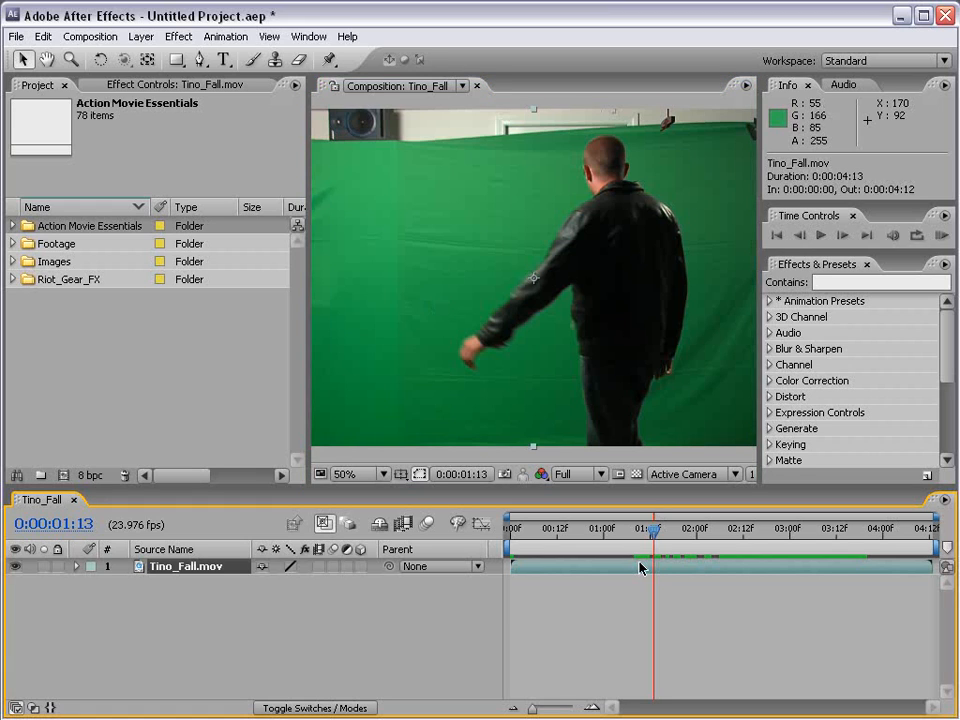
{"action": "left_click", "coordinate": [181, 40]}
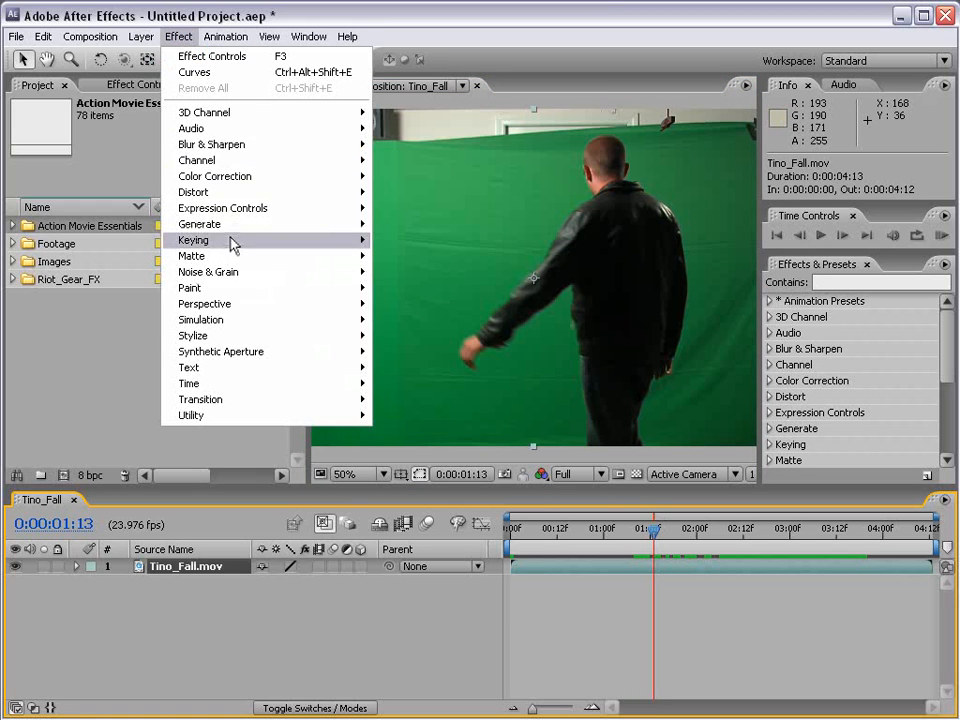
{"action": "mouse_move", "coordinate": [232, 244]}
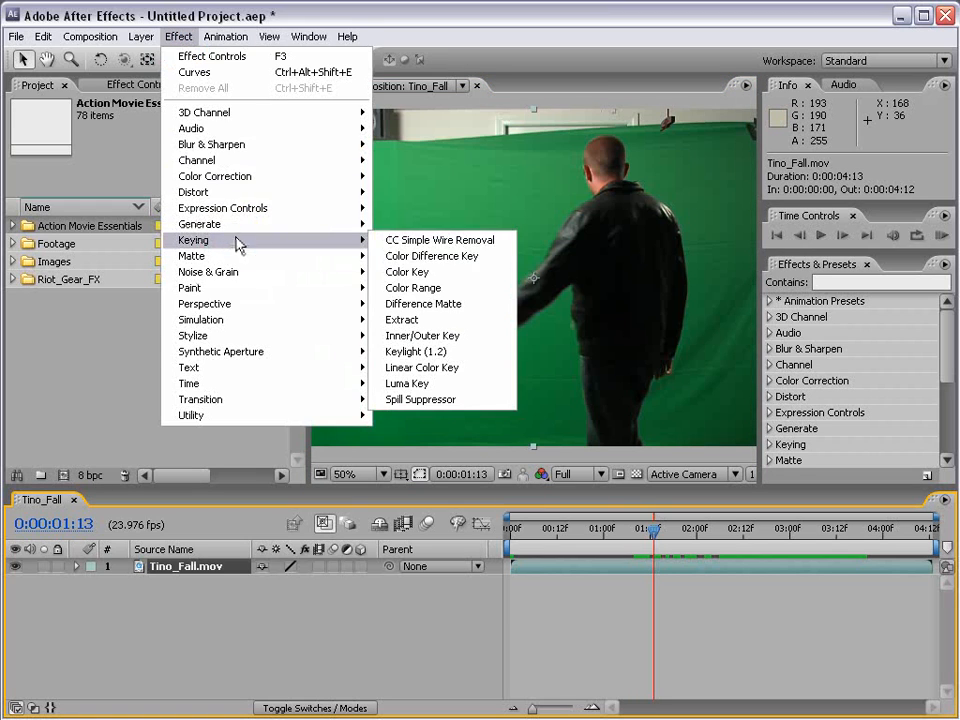
{"action": "left_click", "coordinate": [484, 352]}
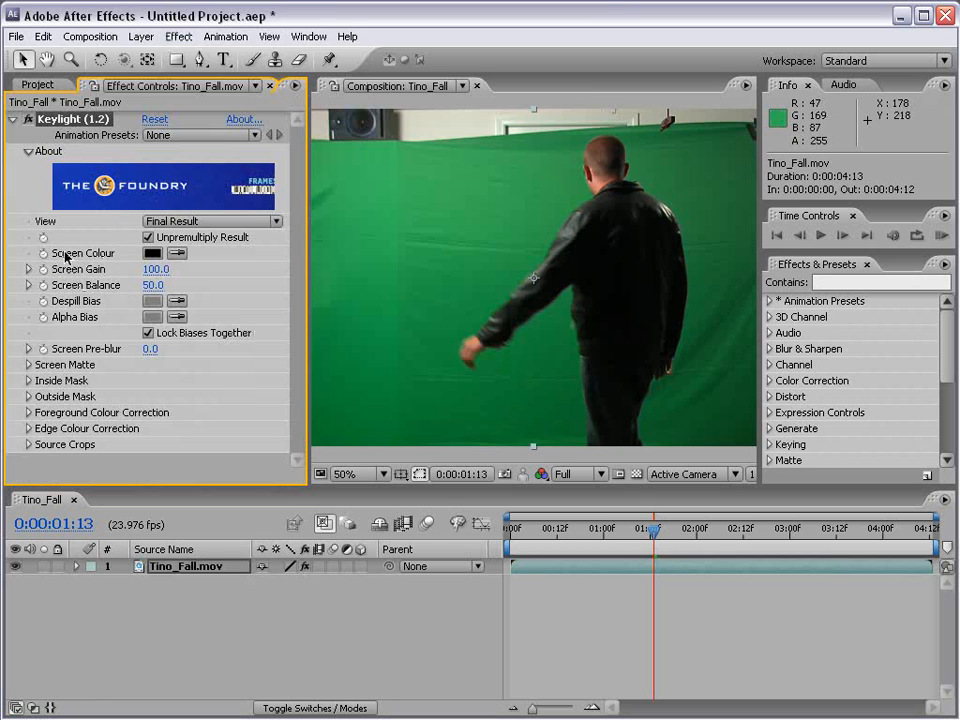
- Sample the green backdrop as Keylight's Screen Colour and show the composition over the transparency grid
{"action": "left_click", "coordinate": [175, 254]}
{"action": "left_click", "coordinate": [505, 212]}
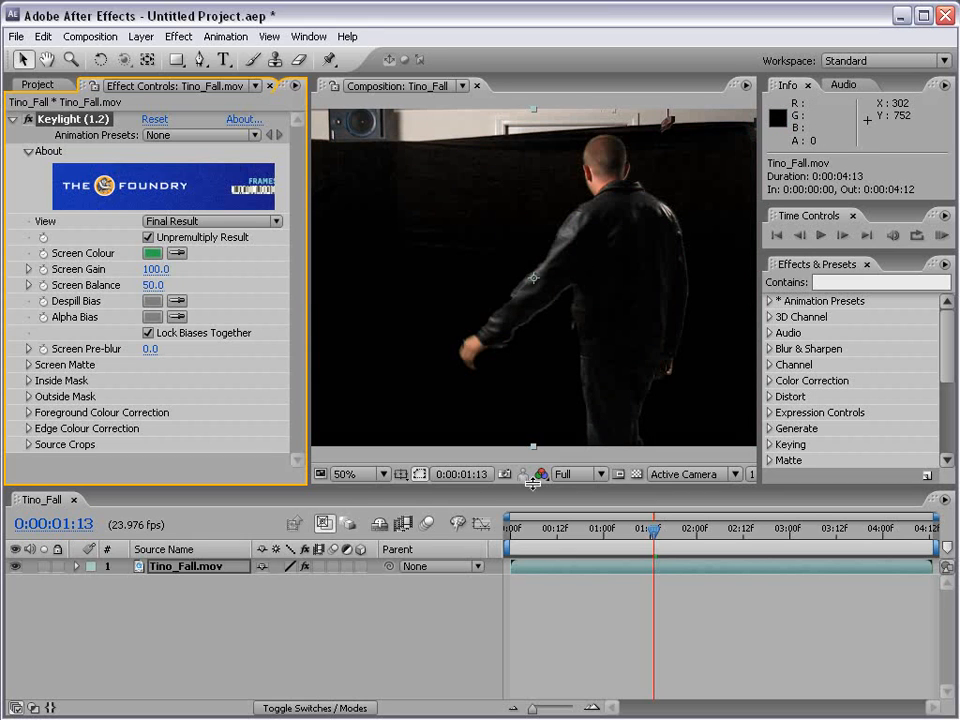
{"action": "left_click", "coordinate": [637, 474]}
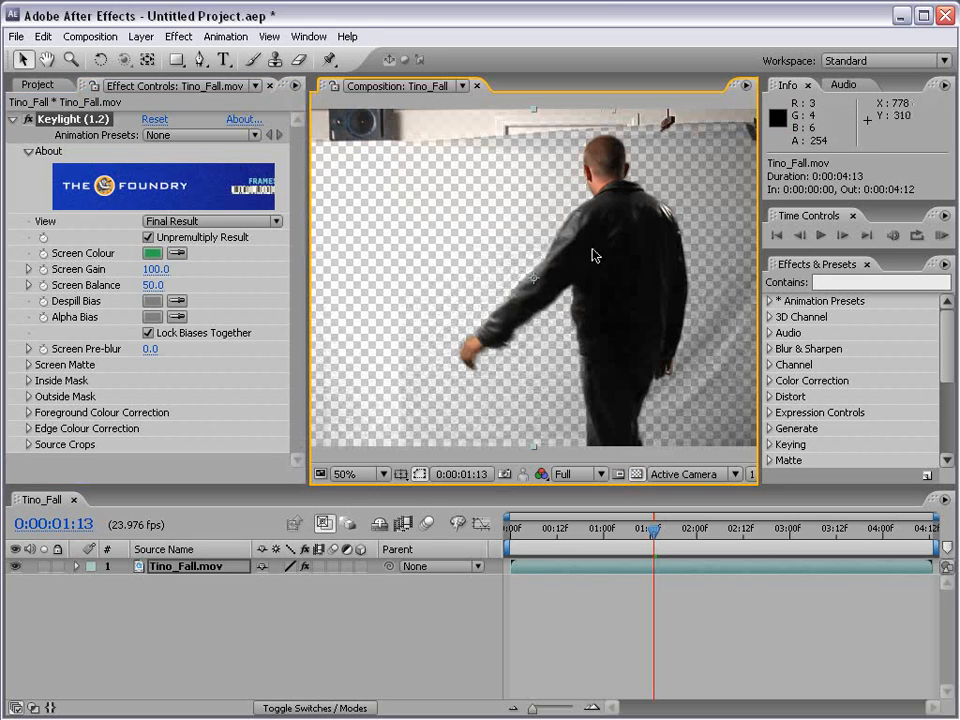
{"action": "key", "text": "space"}
{"action": "left_click_drag", "start_coordinate": [688, 342], "coordinate": [596, 342]}
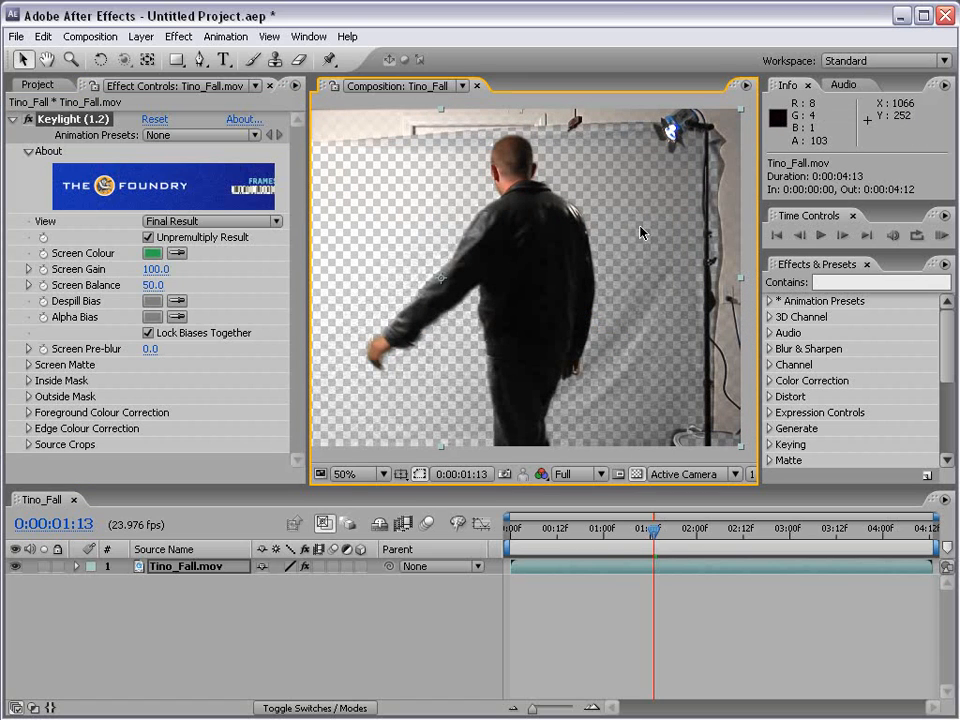
- Refine the key by setting Clip Black to 39, Clip White to 88 and Screen Gain to 111
{"action": "left_click", "coordinate": [29, 365]}
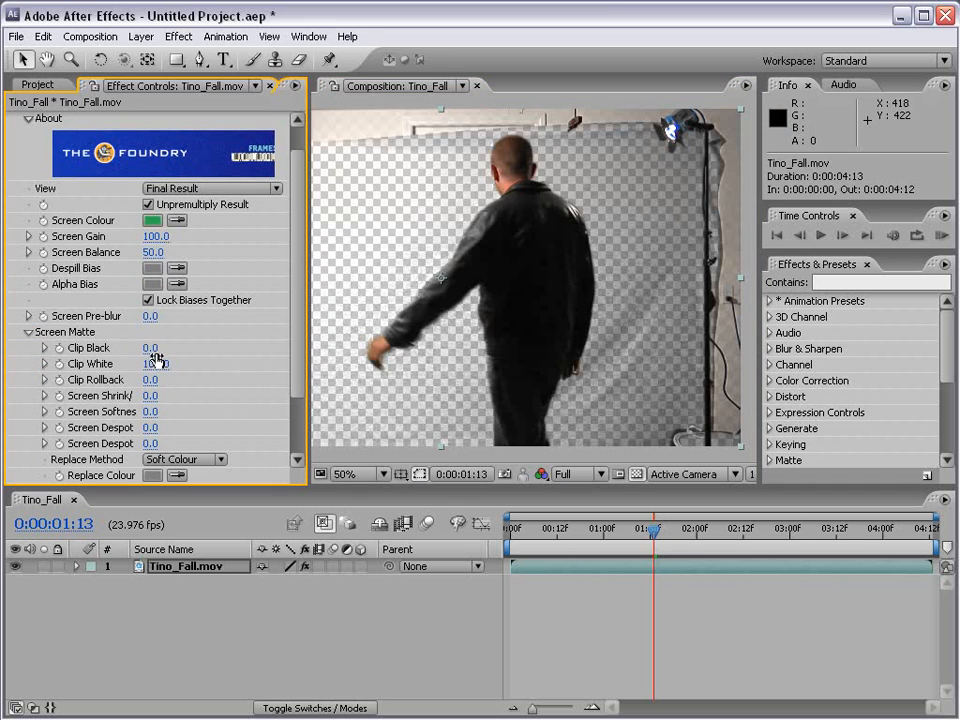
{"action": "left_click_drag", "start_coordinate": [150, 347], "coordinate": [185, 346]}
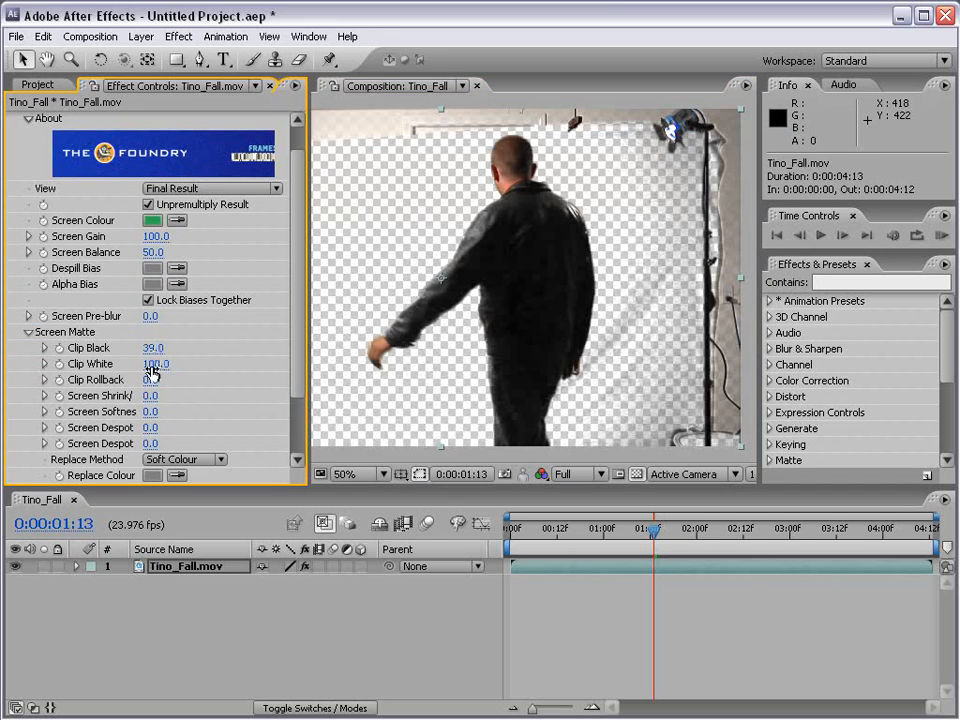
{"action": "left_click_drag", "start_coordinate": [156, 364], "coordinate": [146, 364]}
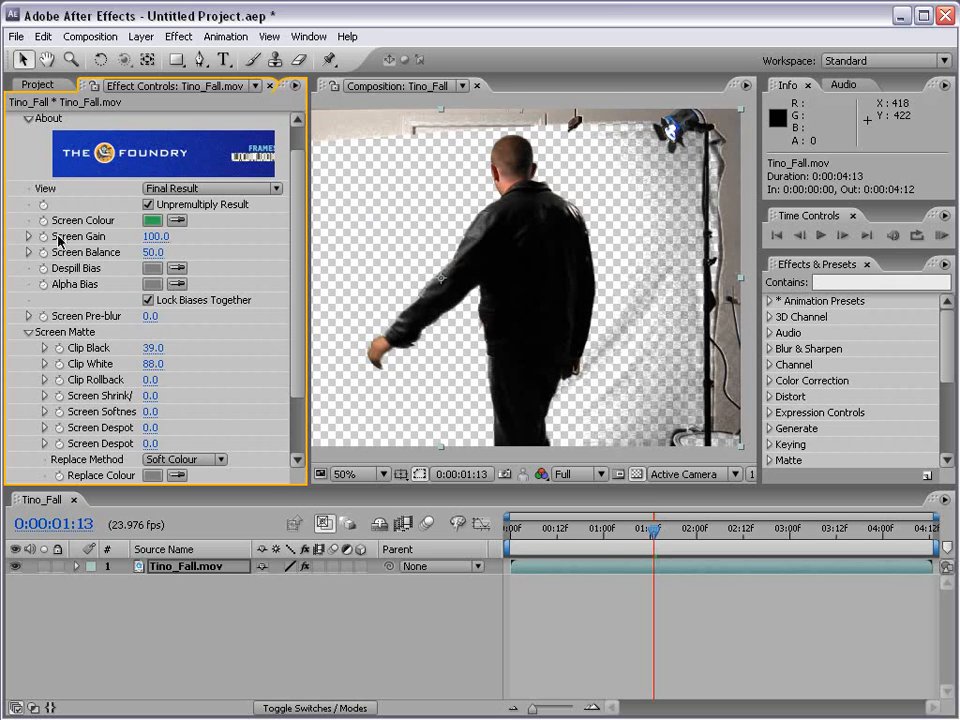
{"action": "left_click_drag", "start_coordinate": [154, 237], "coordinate": [165, 237]}
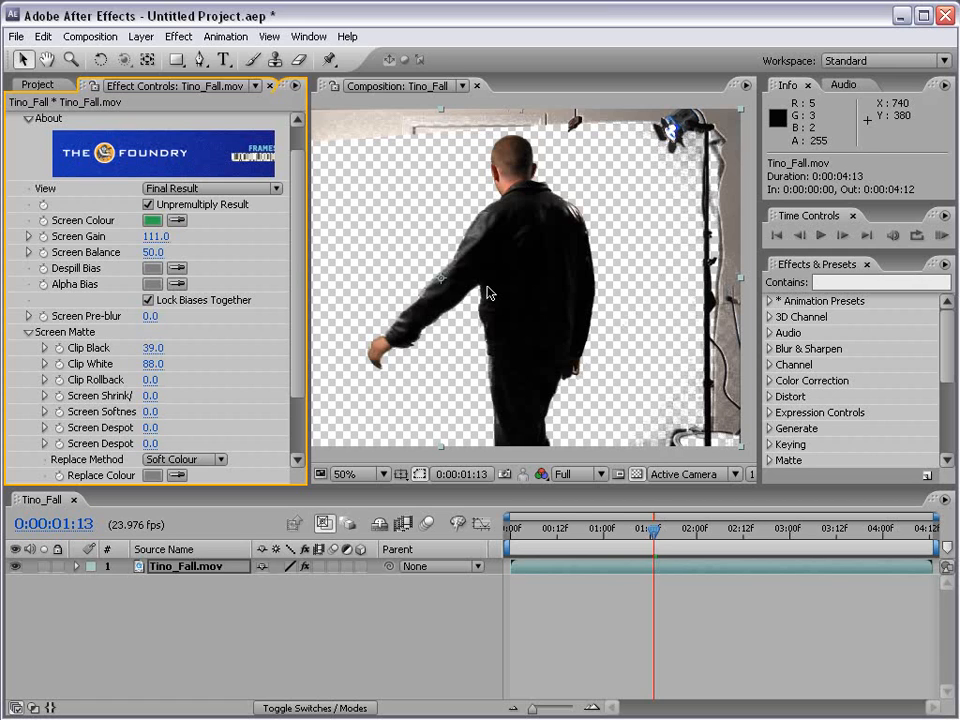
- Examine the keyed man and the unkeyed areas around the edges of the frame
{"action": "left_click_drag", "start_coordinate": [540, 305], "coordinate": [598, 320]}
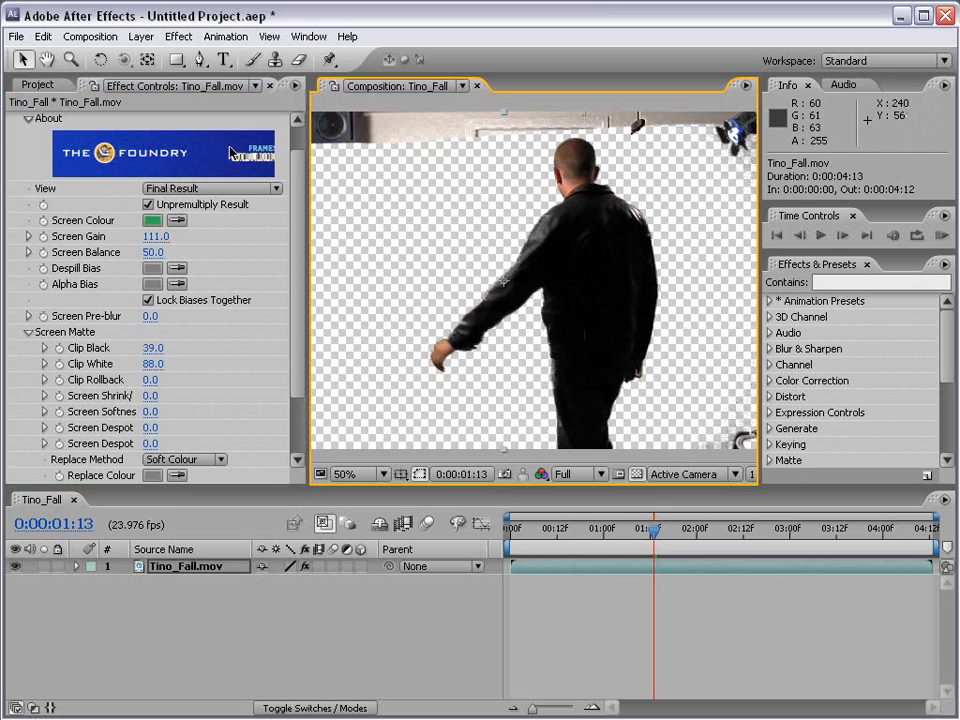
{"action": "left_click_drag", "start_coordinate": [300, 284], "coordinate": [302, 245]}
{"action": "scroll", "coordinate": [567, 310], "scroll_direction": "down", "scroll_amount": 1}
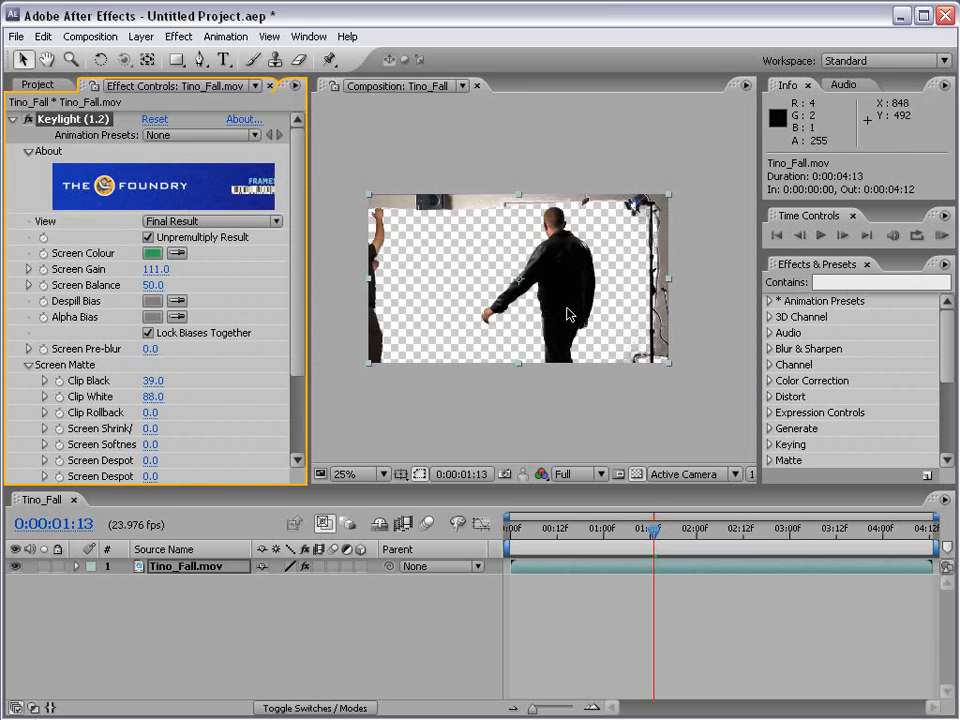
{"action": "scroll", "coordinate": [548, 325], "scroll_direction": "up", "scroll_amount": 1}
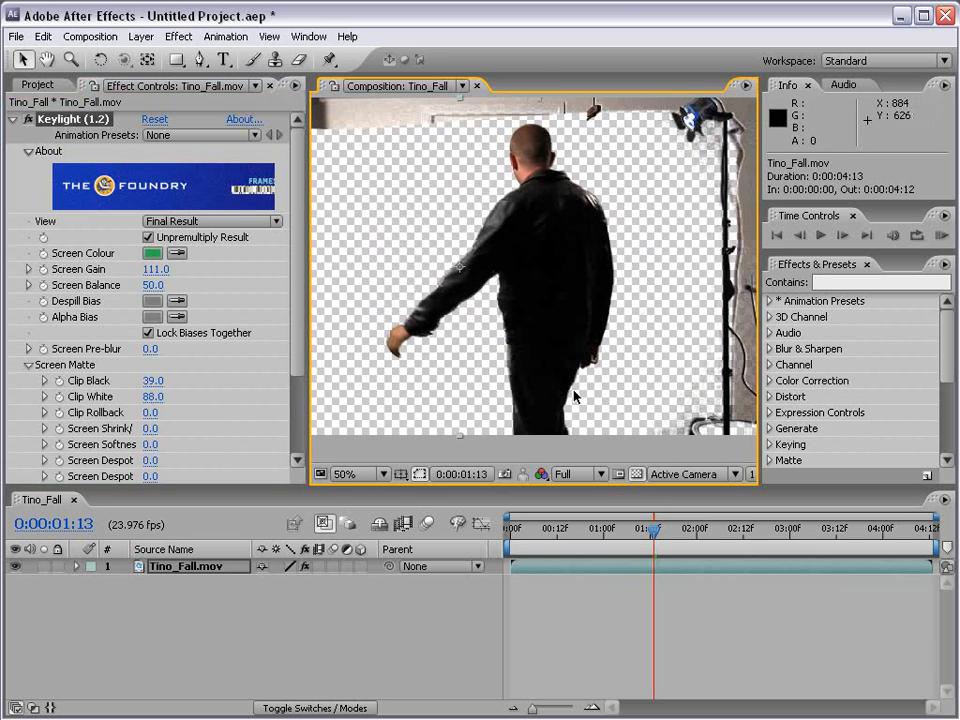
{"action": "left_click_drag", "start_coordinate": [585, 148], "coordinate": [596, 229]}
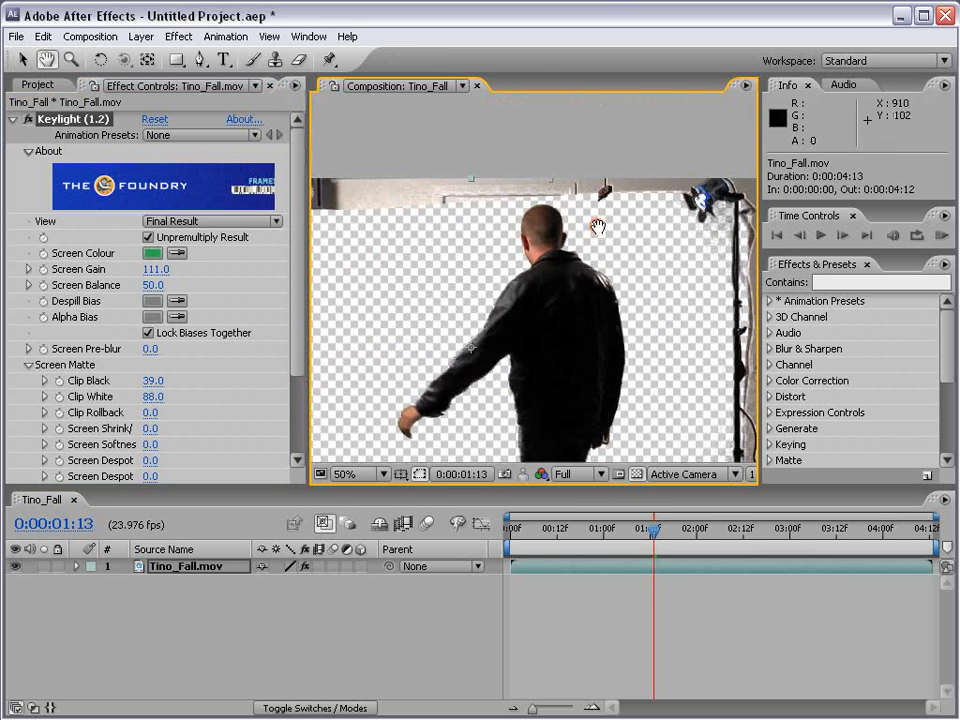
{"action": "key", "text": "space"}
{"action": "left_click_drag", "start_coordinate": [388, 288], "coordinate": [490, 277]}
{"action": "left_click_drag", "start_coordinate": [423, 326], "coordinate": [408, 242]}
{"action": "scroll", "coordinate": [519, 297], "scroll_direction": "down", "scroll_amount": 1}
{"action": "left_click_drag", "start_coordinate": [517, 297], "coordinate": [494, 322]}
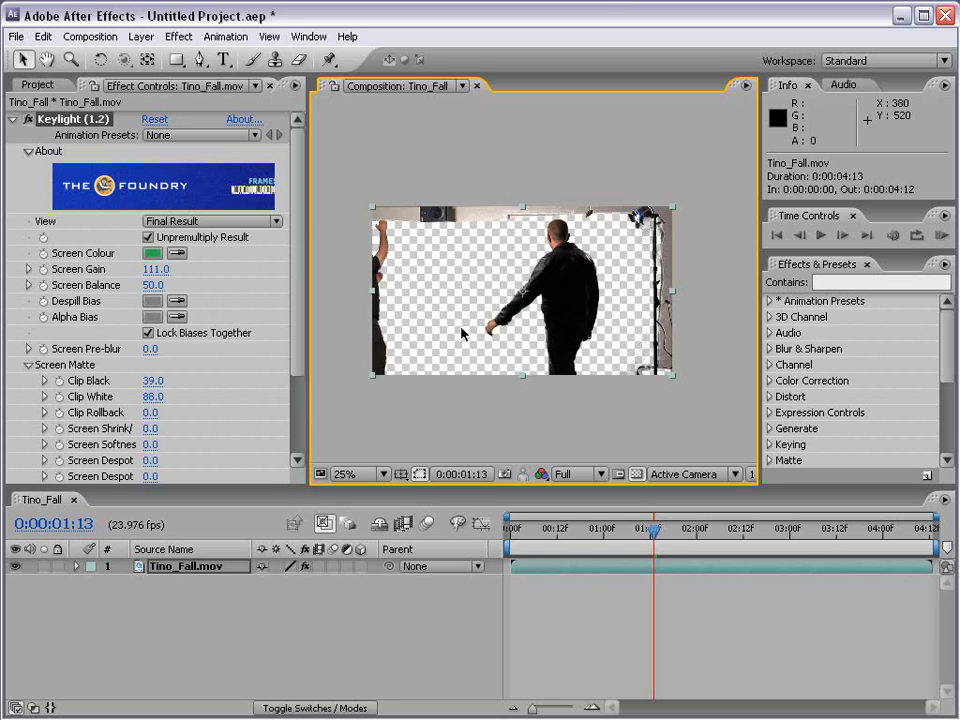
- Disable the Keylight effect and draw a rough closed eight-point mask around the man with the Pen tool
{"action": "left_click", "coordinate": [27, 119]}
{"action": "left_click", "coordinate": [13, 120]}
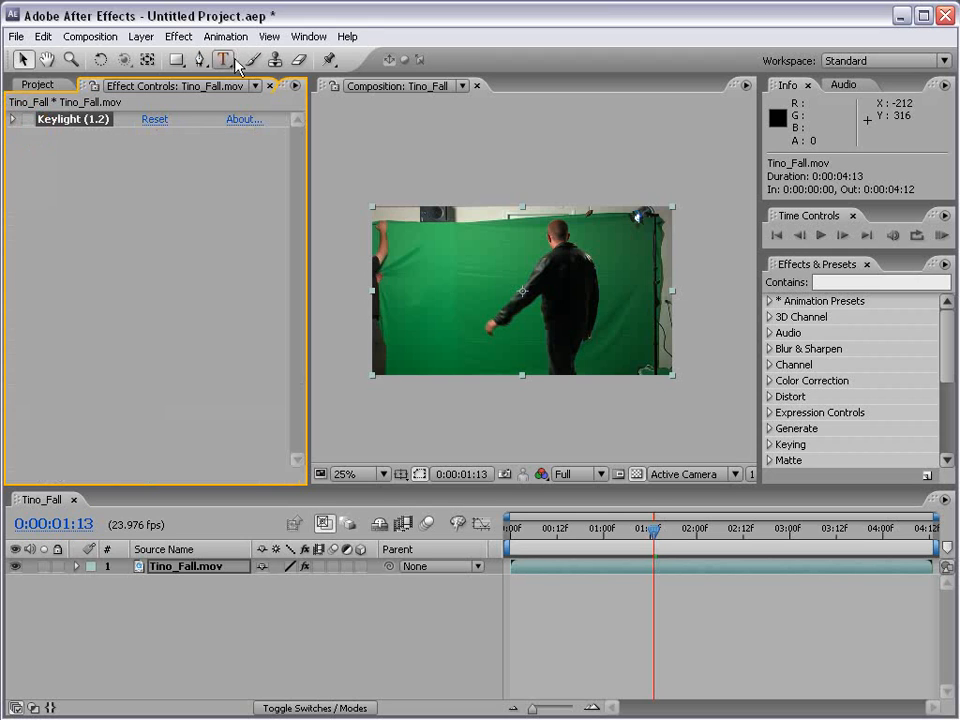
{"action": "left_click", "coordinate": [200, 59]}
{"action": "key", "text": "period"}
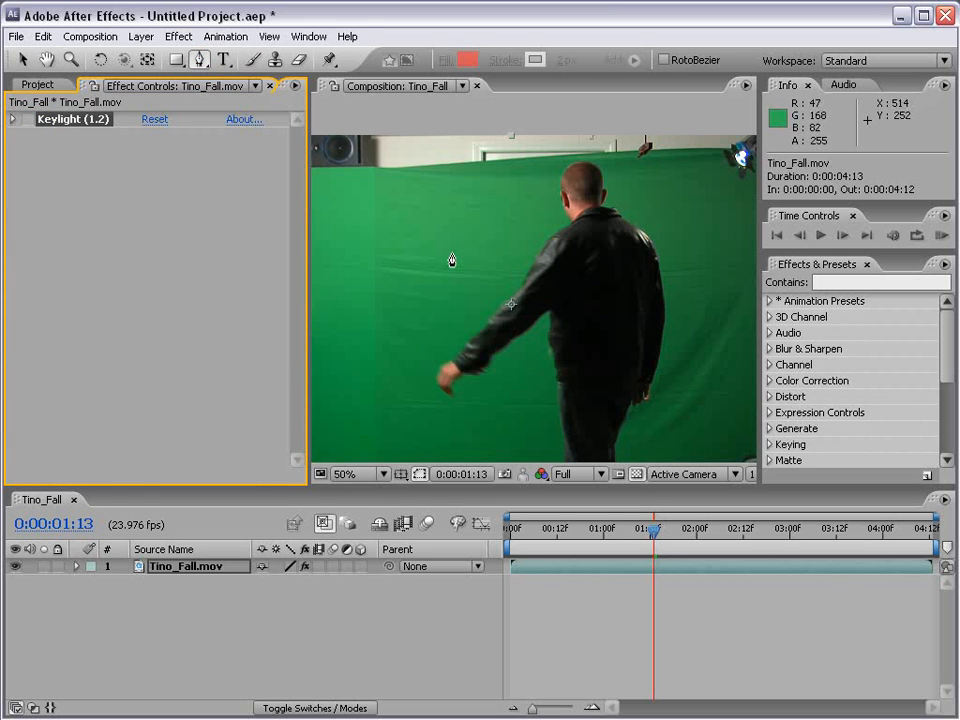
{"action": "left_click", "coordinate": [392, 170]}
{"action": "left_click", "coordinate": [354, 365]}
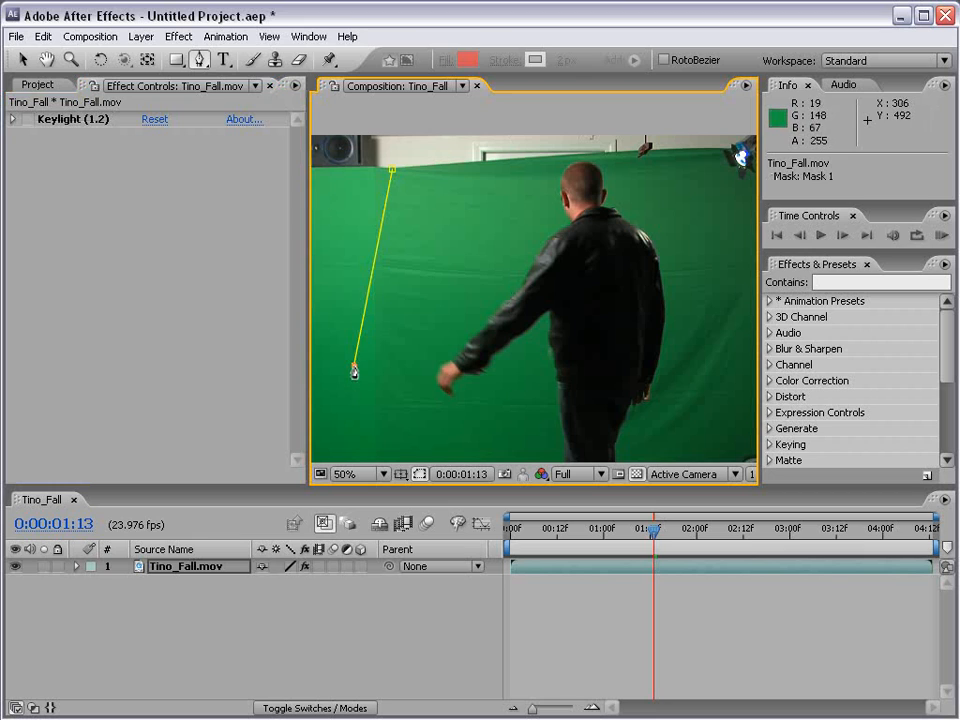
{"action": "left_click", "coordinate": [541, 418]}
{"action": "left_click", "coordinate": [527, 357]}
{"action": "left_click", "coordinate": [645, 426]}
{"action": "left_click", "coordinate": [716, 377]}
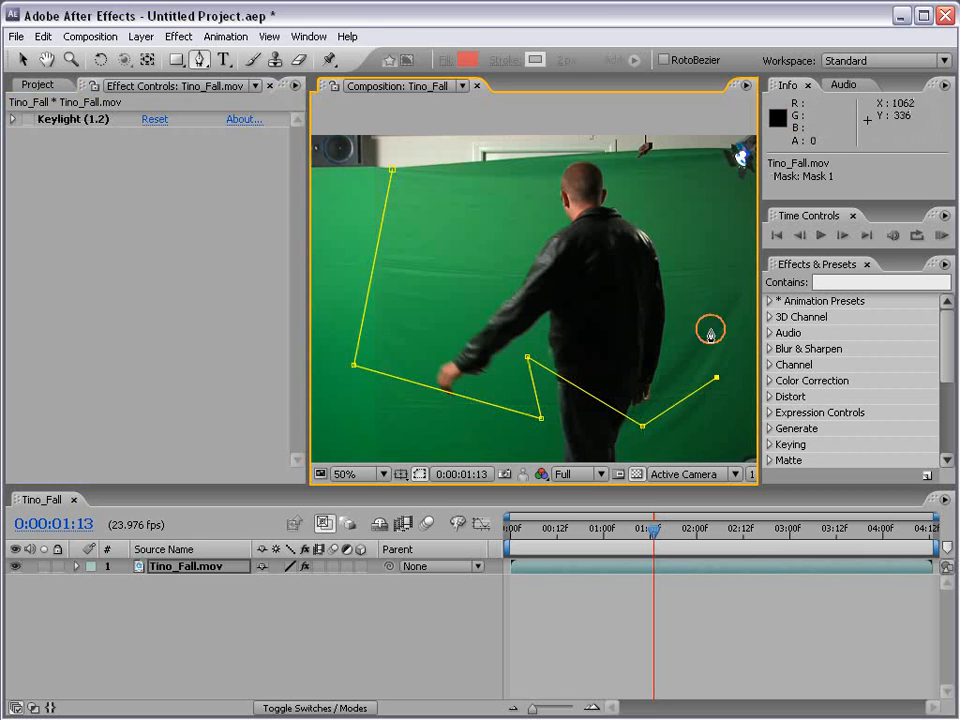
{"action": "left_click", "coordinate": [706, 246]}
{"action": "left_click", "coordinate": [712, 149]}
{"action": "left_click", "coordinate": [394, 175]}
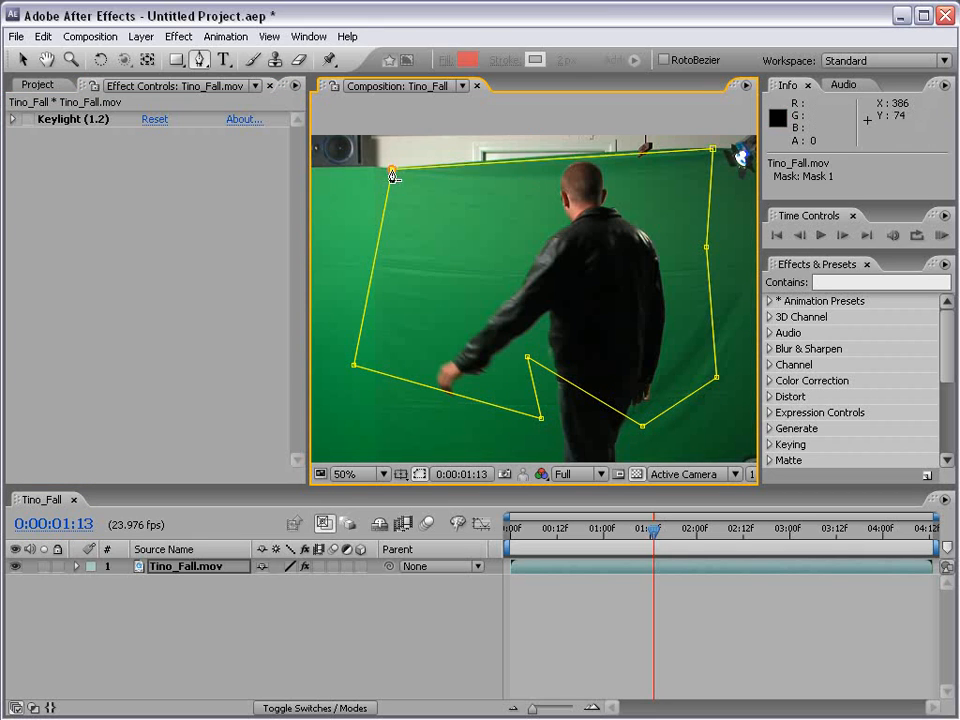
{"action": "left_click", "coordinate": [681, 546]}
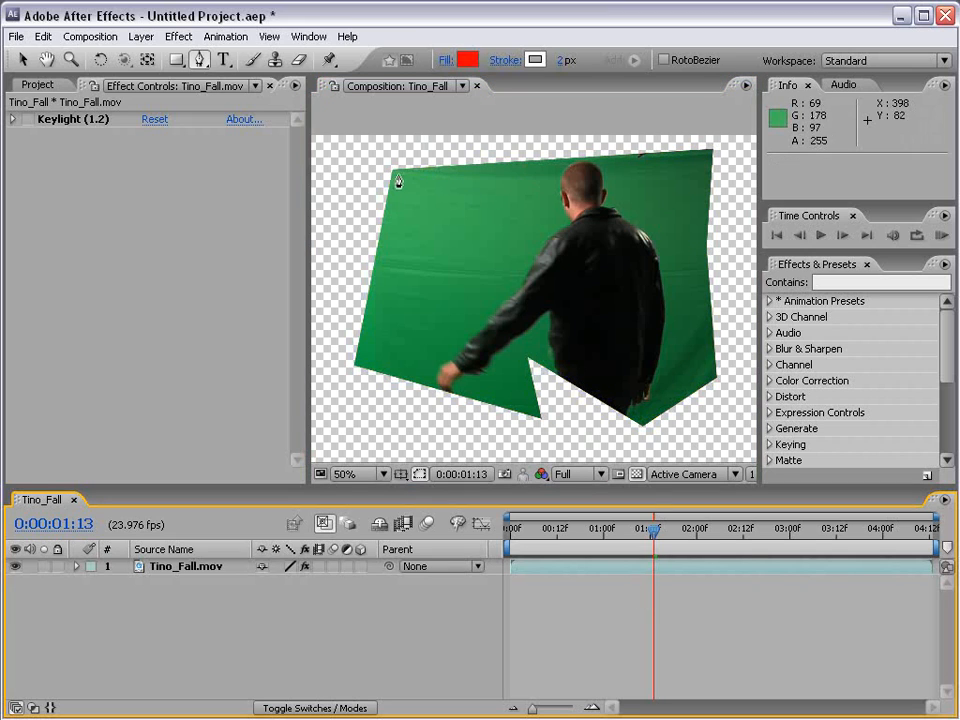
{"action": "key", "text": "comma"}
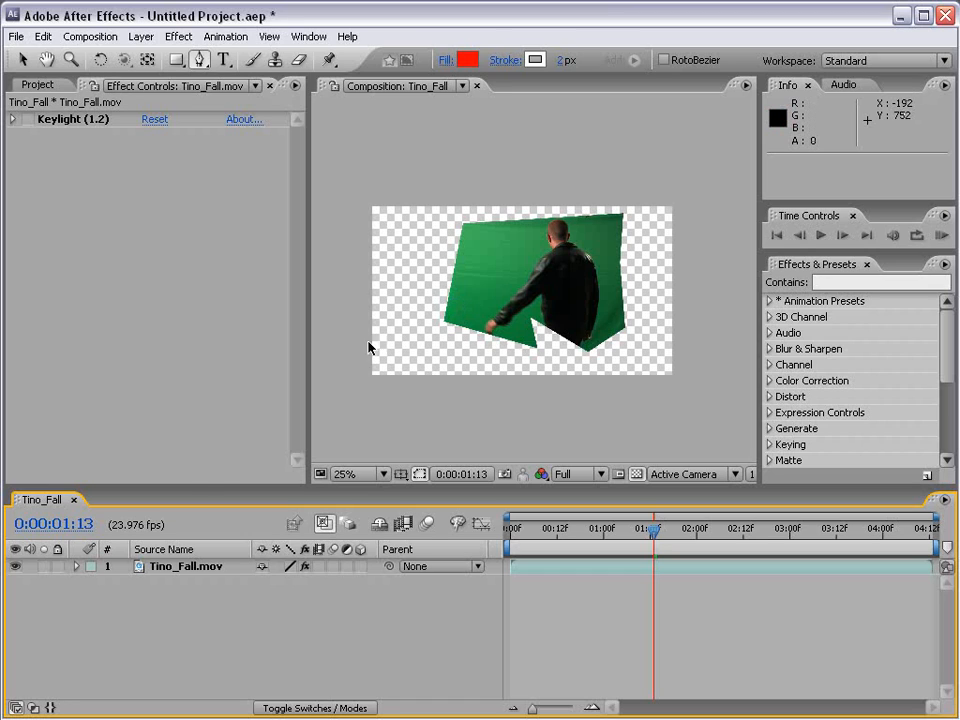
- Reveal the properties of Mask 1 on the Tino_Fall.mov layer and enlarge the timeline area
{"action": "left_click", "coordinate": [77, 567]}
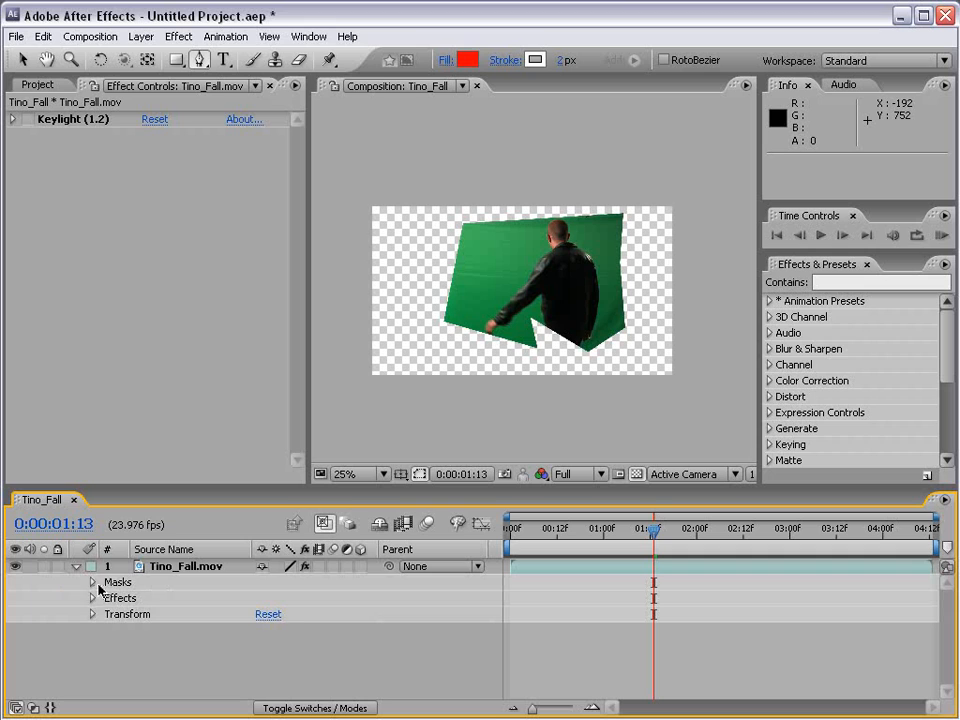
{"action": "left_click", "coordinate": [92, 583]}
{"action": "left_click_drag", "start_coordinate": [148, 488], "coordinate": [148, 429]}
{"action": "left_click", "coordinate": [109, 541]}
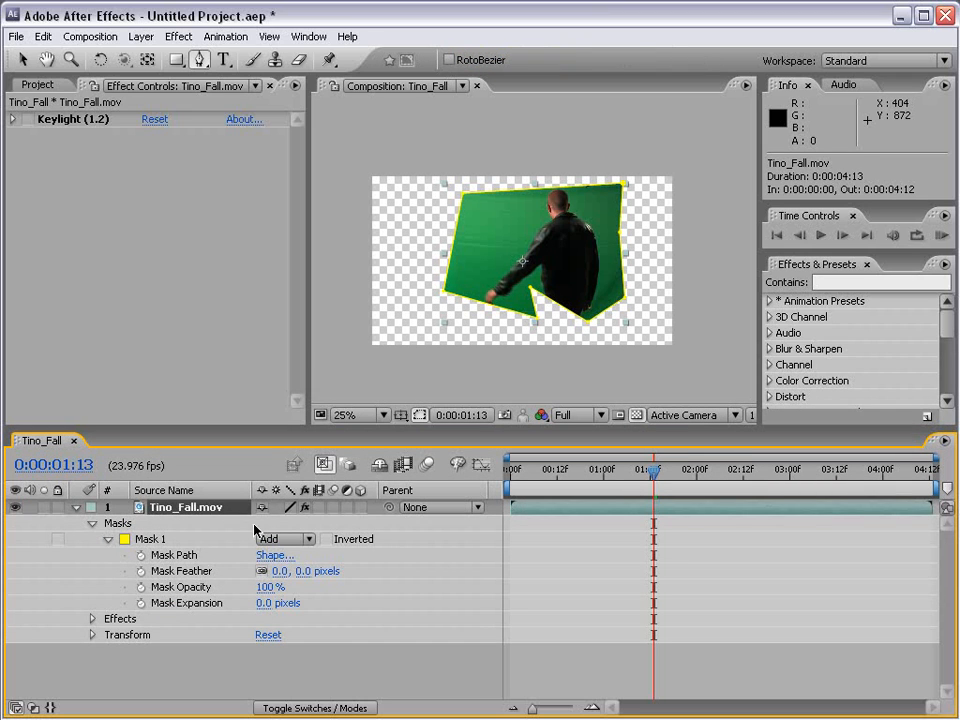
- Try moving the mask's lower-left vertex up and inward, and undo the path edit
{"action": "scroll", "coordinate": [482, 268], "scroll_direction": "up", "scroll_amount": 2}
{"action": "left_click_drag", "start_coordinate": [374, 338], "coordinate": [430, 268]}
{"action": "key", "text": "v"}
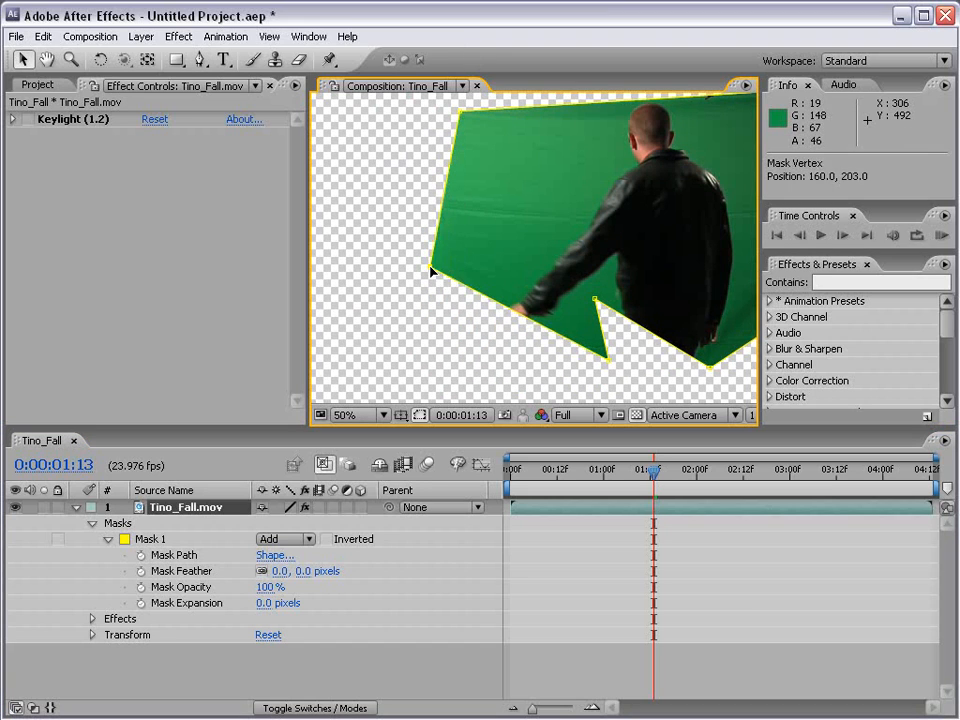
{"action": "key", "text": "ctrl+z"}
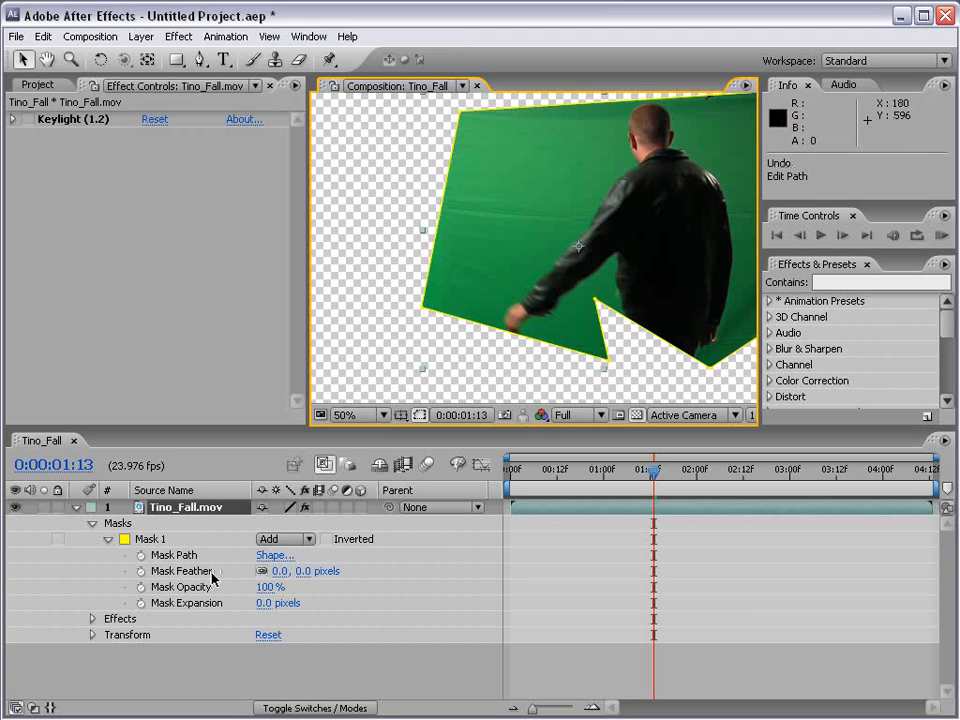
- Set the Mask Feather of Mask 1 to 58 pixels and inspect the softened edge
{"action": "left_click_drag", "start_coordinate": [303, 571], "coordinate": [493, 585]}
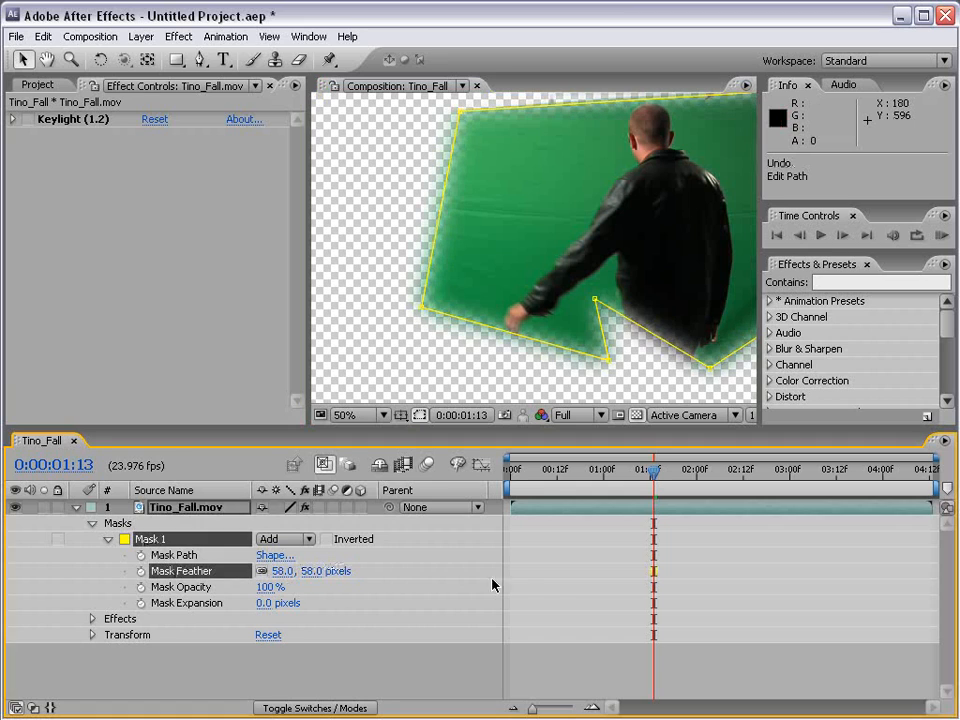
{"action": "left_click", "coordinate": [525, 442]}
{"action": "key", "text": "space"}
{"action": "left_click_drag", "start_coordinate": [650, 226], "coordinate": [557, 263]}
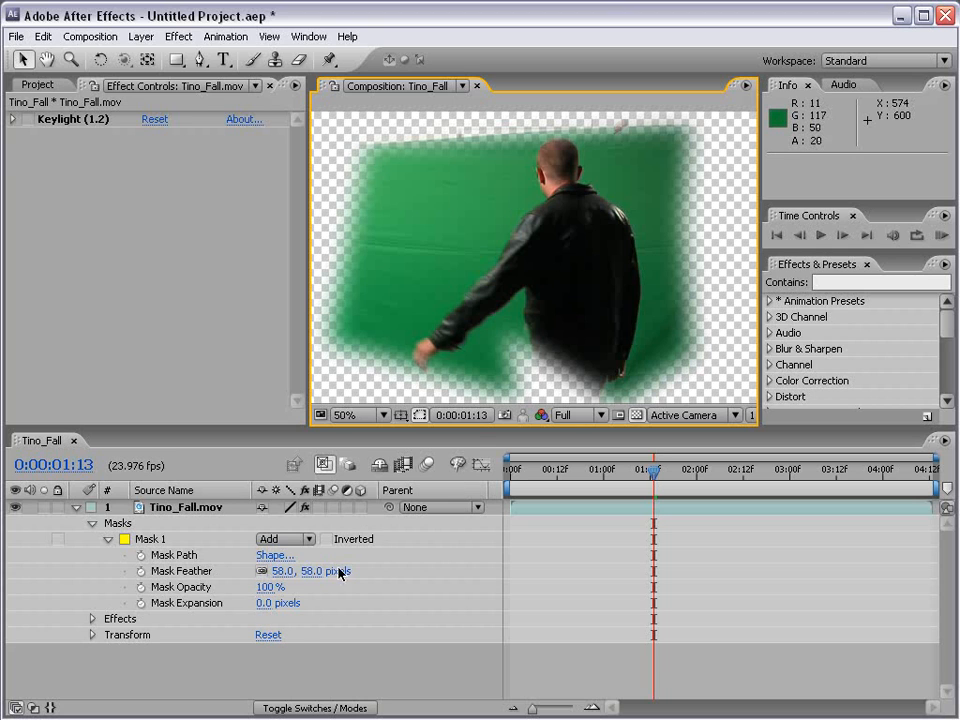
- Try a Mask Expansion of -93 pixels on Mask 1 and undo the change
{"action": "left_click_drag", "start_coordinate": [265, 607], "coordinate": [196, 604]}
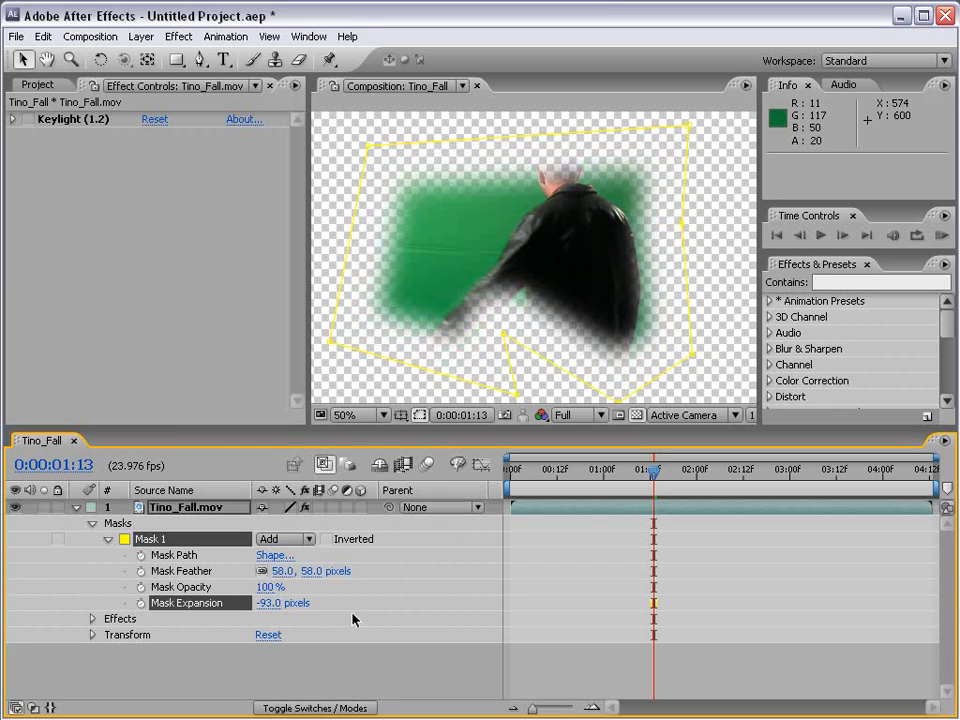
{"action": "key", "text": "ctrl+z"}
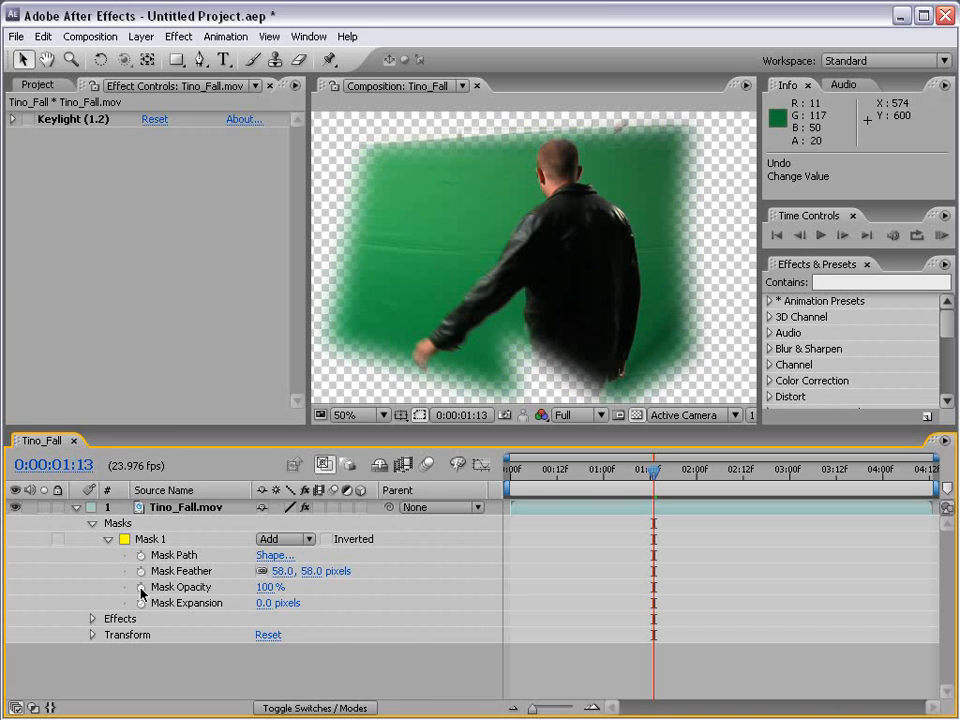
- Start animating Mask 1 with a Mask Path keyframe at 0:00:00:15 and advance to 0:00:01:00
{"action": "mouse_move", "coordinate": [584, 471]}
{"action": "left_mouse_down"}
{"action": "mouse_move", "coordinate": [534, 471]}
{"action": "mouse_move", "coordinate": [568, 471]}
{"action": "left_mouse_up"}
{"action": "left_click", "coordinate": [141, 555]}
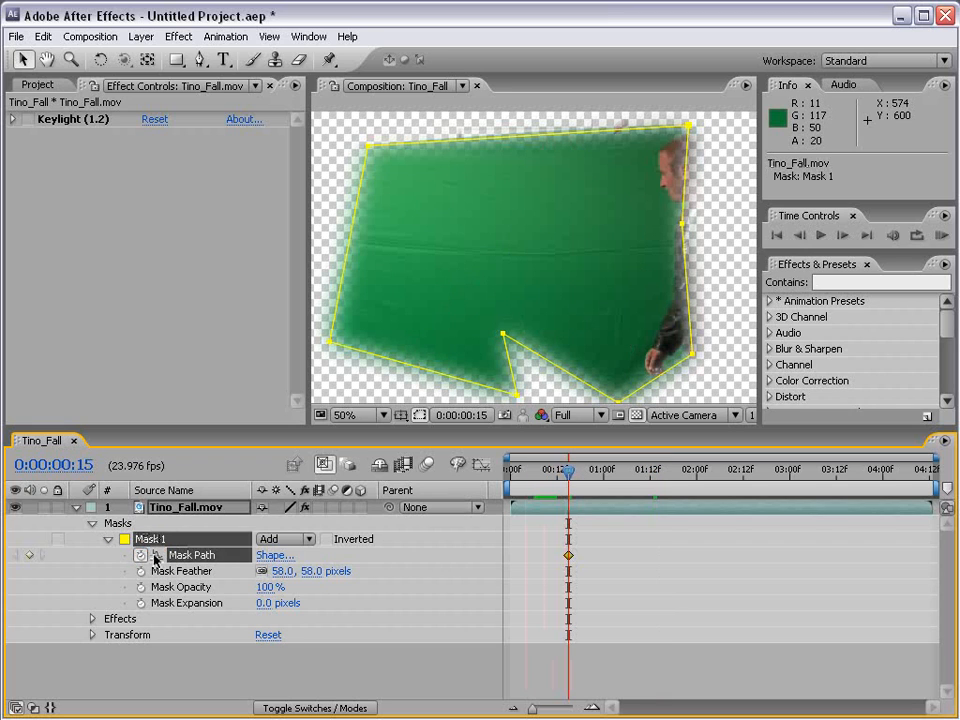
{"action": "left_click_drag", "start_coordinate": [568, 471], "coordinate": [604, 471]}
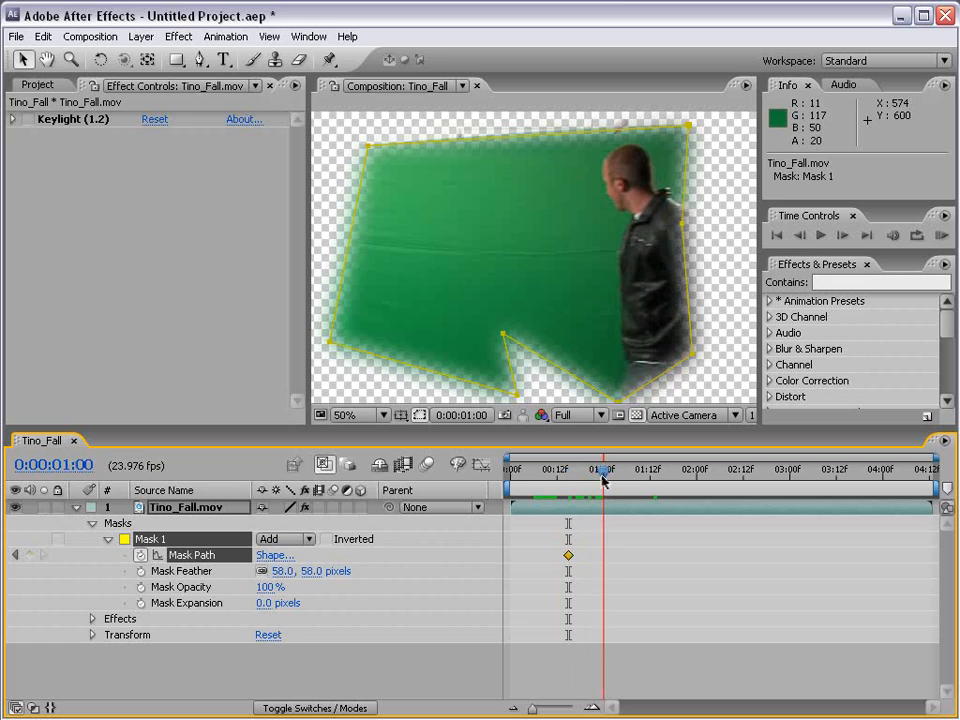
- Reshape Mask 1 at 0:00:01:00 by moving its upper-left, lower notch and lower-right vertices outward, and scrub back to 0:00:00:23
{"action": "left_click", "coordinate": [21, 60]}
{"action": "left_click_drag", "start_coordinate": [368, 146], "coordinate": [352, 137]}
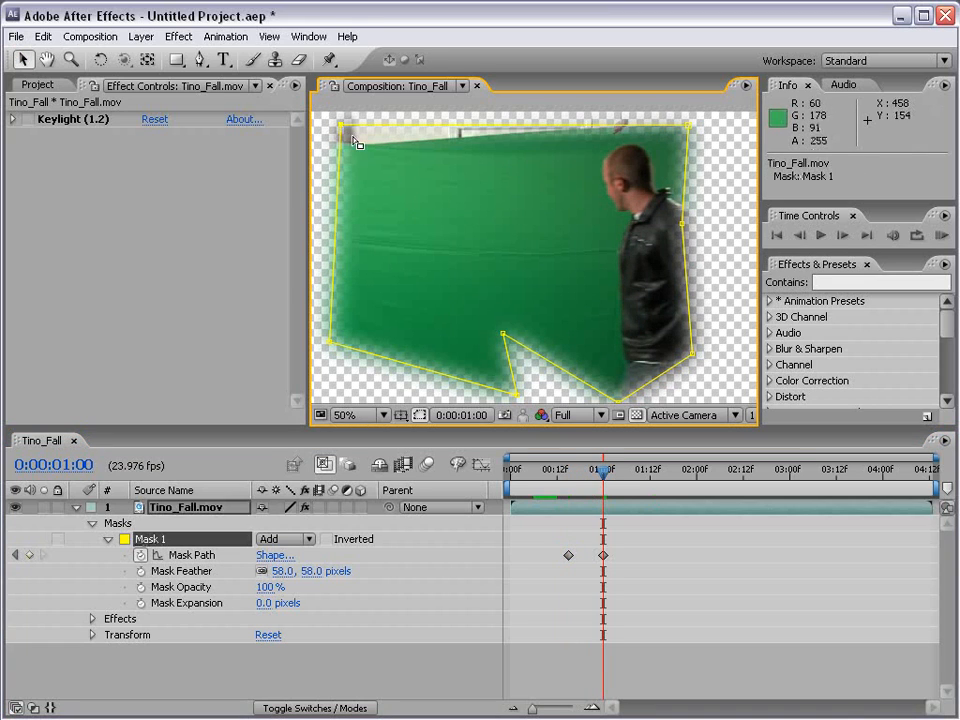
{"action": "left_click_drag", "start_coordinate": [502, 334], "coordinate": [568, 385]}
{"action": "key", "text": "comma"}
{"action": "key", "text": "comma"}
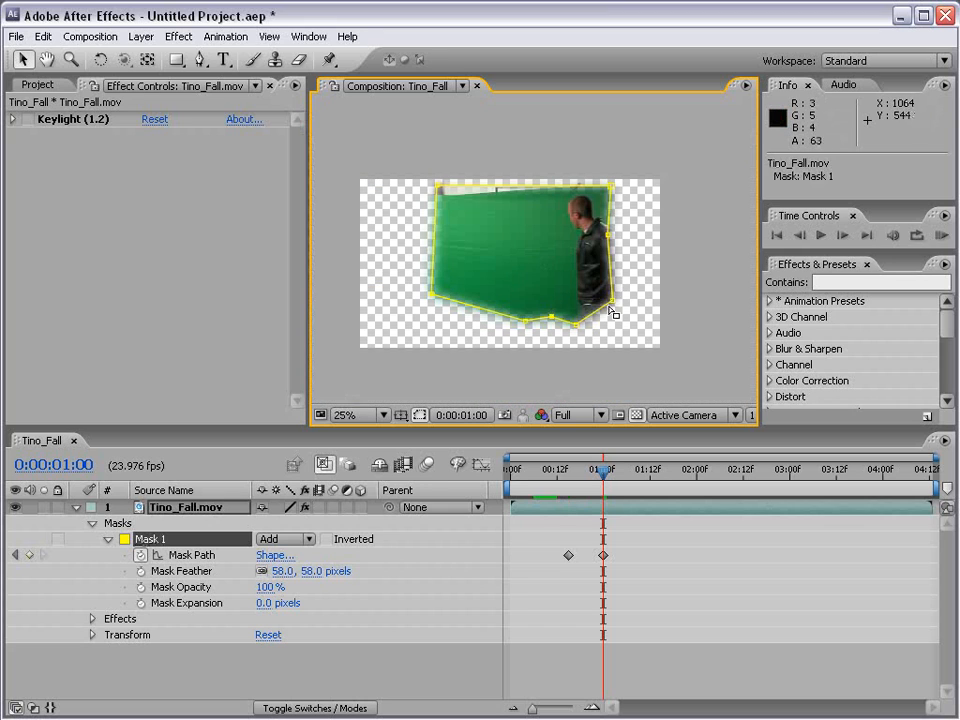
{"action": "left_click_drag", "start_coordinate": [613, 311], "coordinate": [627, 309]}
{"action": "left_click", "coordinate": [595, 470]}
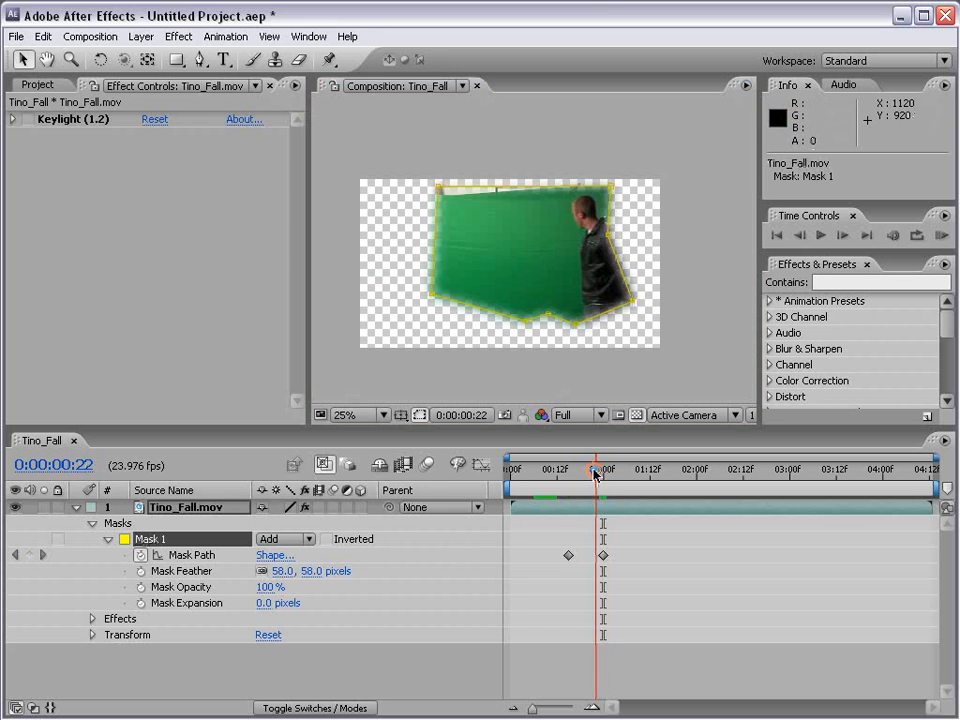
{"action": "mouse_move", "coordinate": [595, 470]}
{"action": "left_mouse_down"}
{"action": "mouse_move", "coordinate": [571, 471]}
{"action": "mouse_move", "coordinate": [597, 476]}
{"action": "left_mouse_up"}
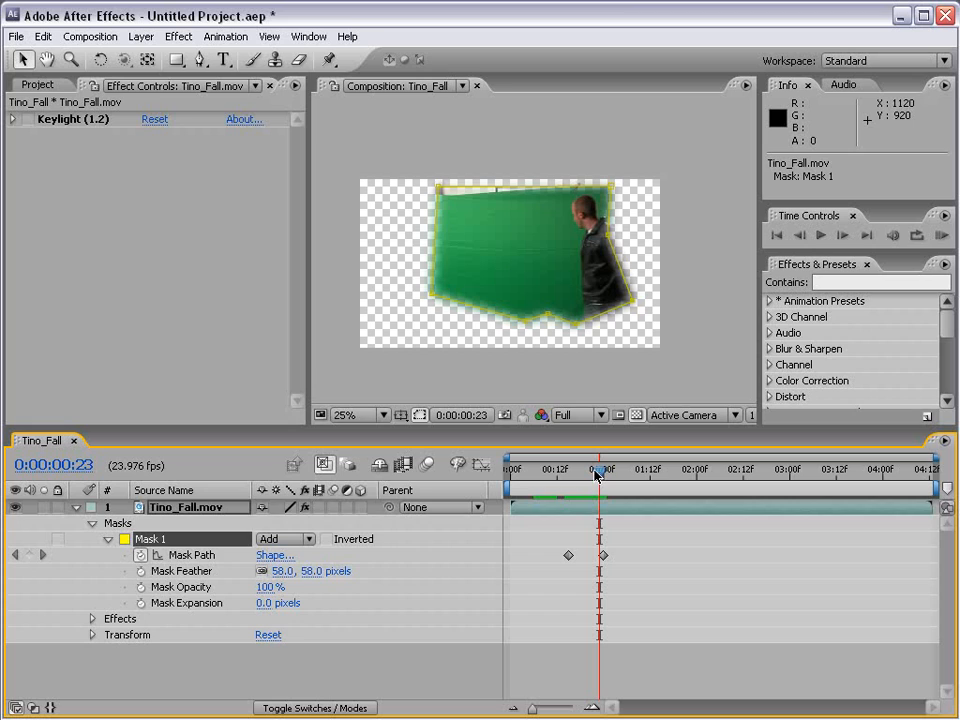
- Delete Mask 1 from the Tino_Fall.mov layer and re-enable its Keylight effect
{"action": "left_click", "coordinate": [573, 648]}
{"action": "left_click", "coordinate": [148, 540]}
{"action": "key", "text": "Delete"}
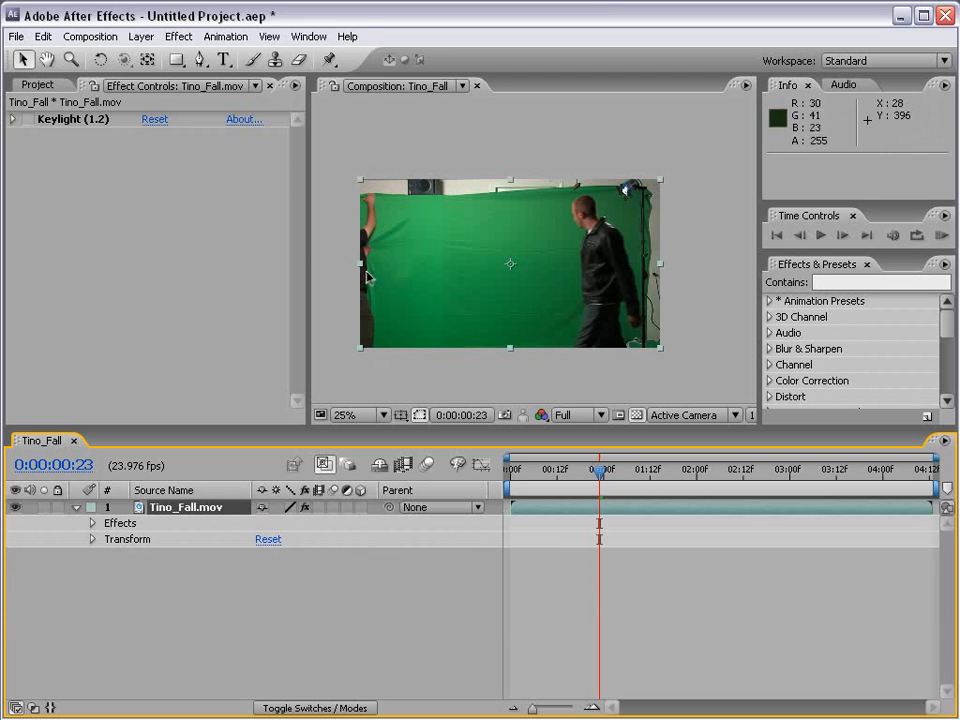
{"action": "left_click", "coordinate": [28, 119]}
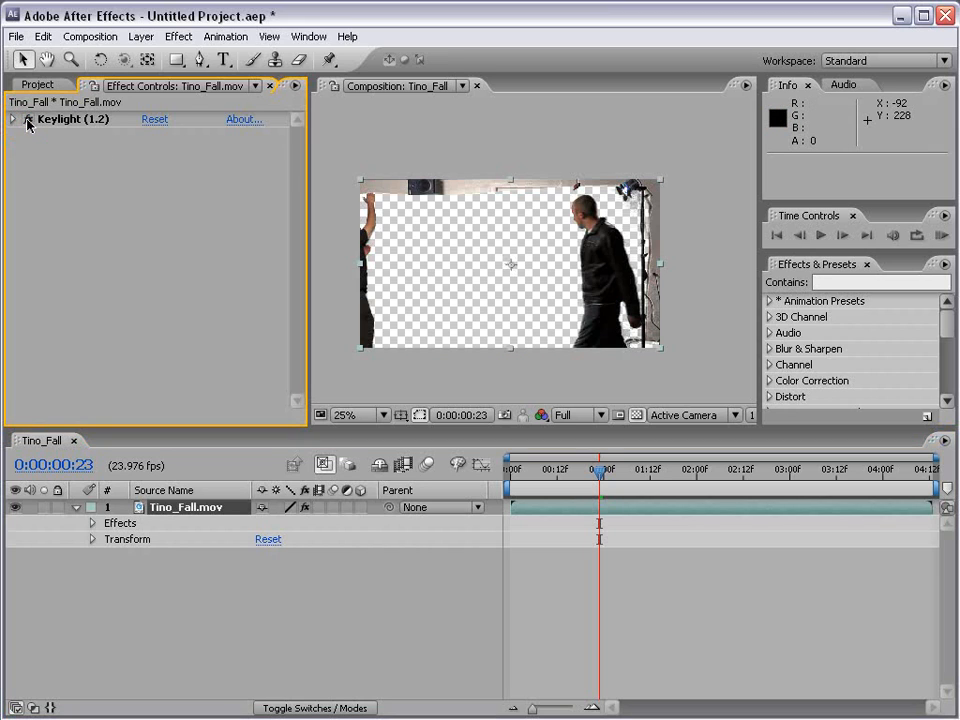
- Start a pen mask on Tino_Fall.mov at 0:00:01:14, running from below the frame up along the inner side of the light stand
{"action": "left_click", "coordinate": [200, 59]}
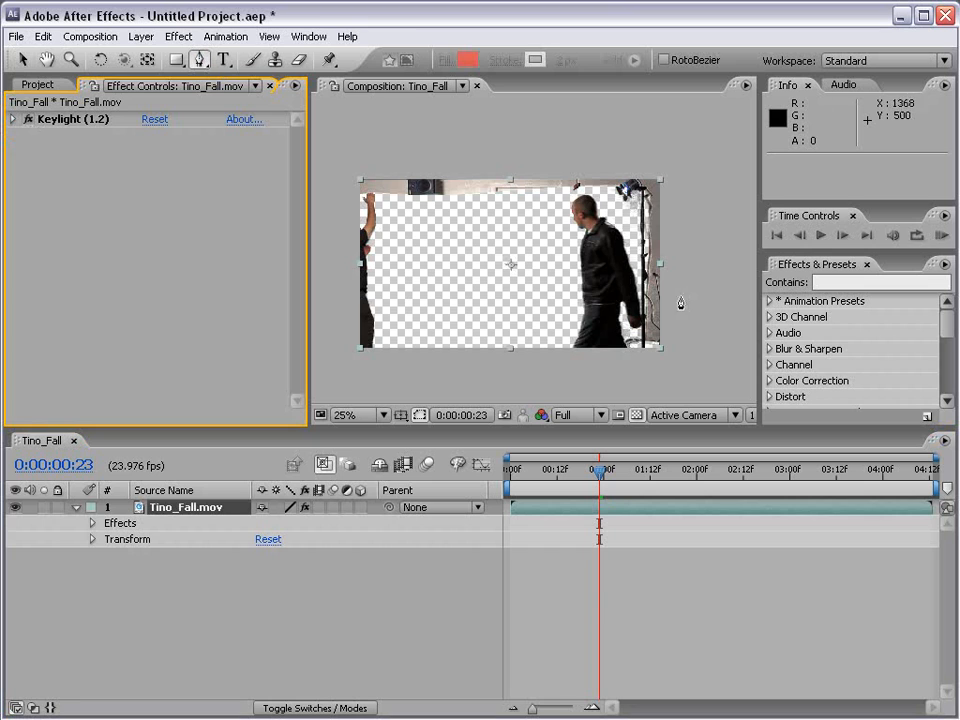
{"action": "left_click_drag", "start_coordinate": [638, 470], "coordinate": [658, 474]}
{"action": "scroll", "coordinate": [626, 379], "scroll_direction": "up", "scroll_amount": 1}
{"action": "key", "text": "space"}
{"action": "left_click_drag", "start_coordinate": [617, 375], "coordinate": [587, 283]}
{"action": "left_click", "coordinate": [642, 376]}
{"action": "left_click", "coordinate": [662, 332]}
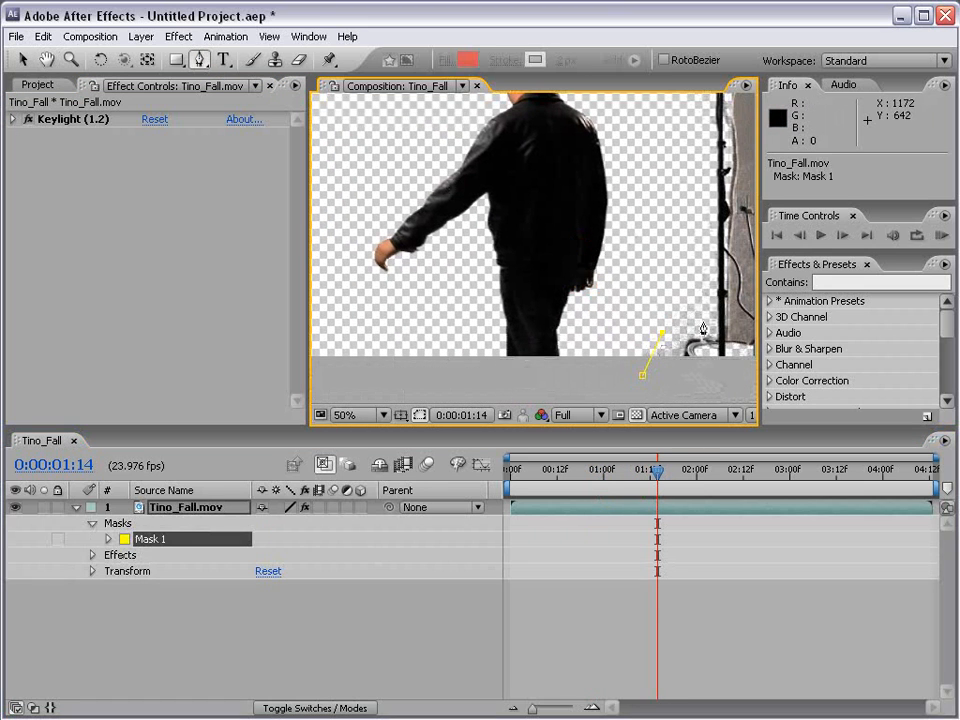
{"action": "left_click", "coordinate": [702, 319]}
{"action": "key", "text": "space"}
{"action": "left_click_drag", "start_coordinate": [702, 117], "coordinate": [703, 224]}
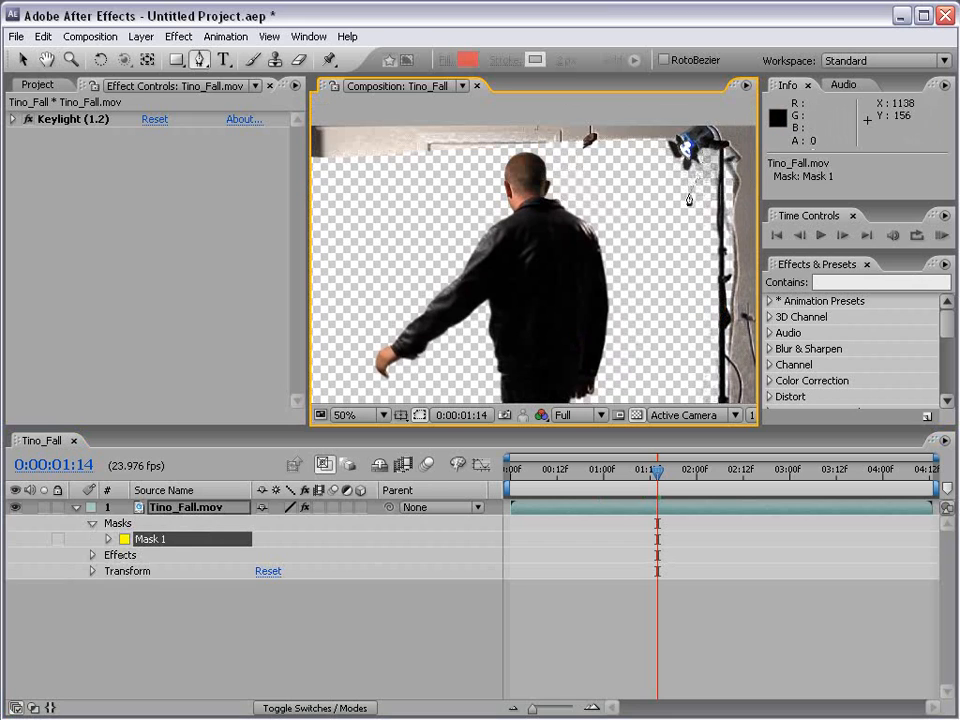
- Continue the mask path along the green screen's upper edge and inside the person at the left, closing it below the frame around the man
{"action": "left_click", "coordinate": [641, 143]}
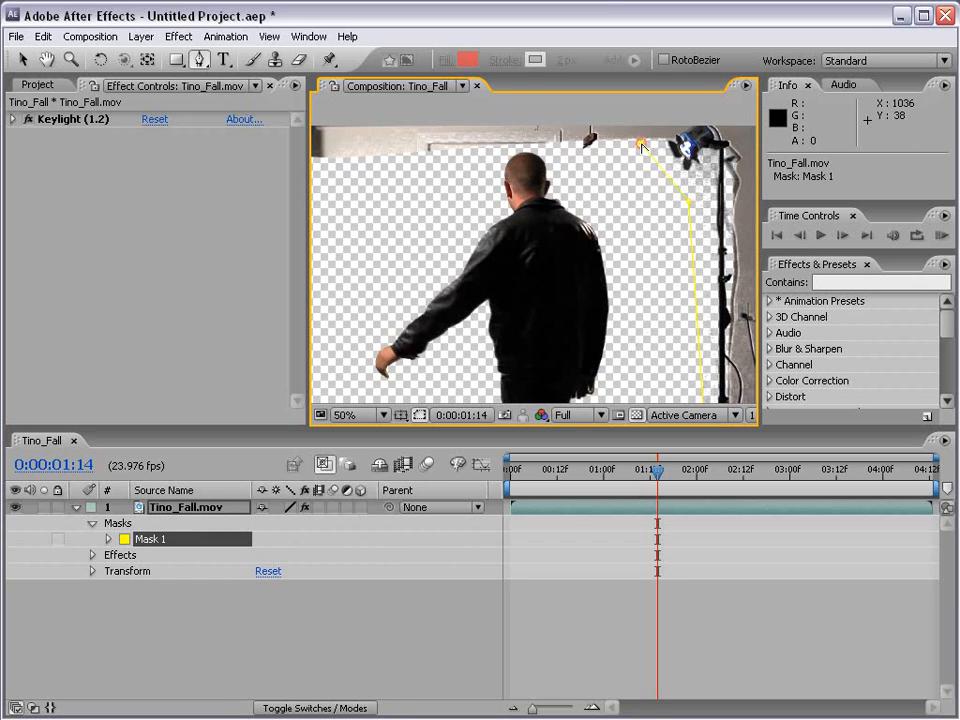
{"action": "left_click", "coordinate": [559, 144]}
{"action": "key", "text": "space"}
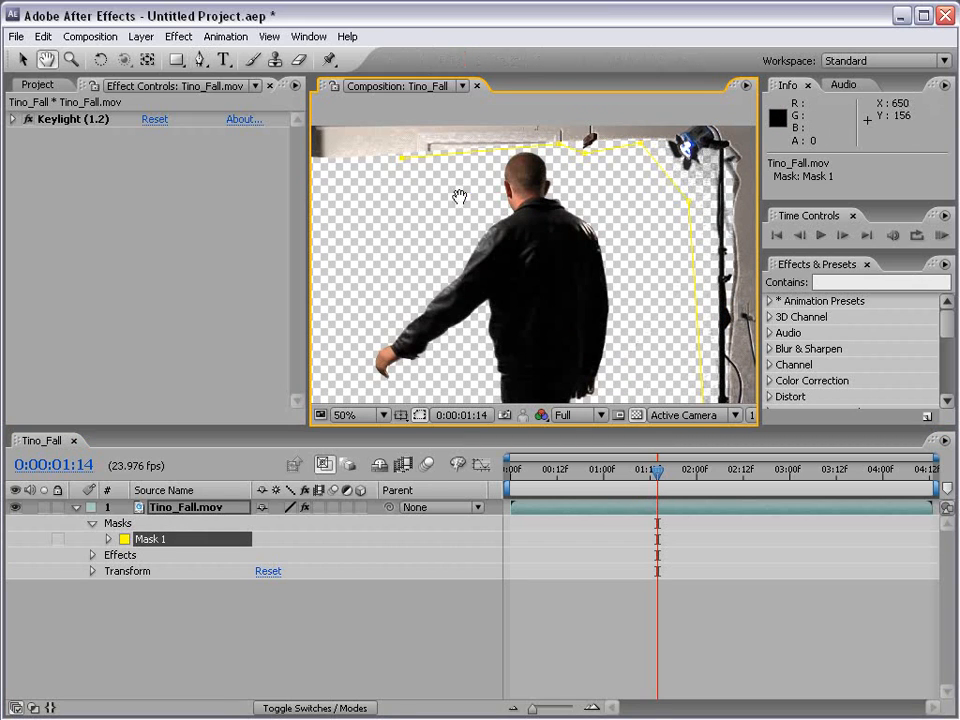
{"action": "scroll", "coordinate": [470, 212], "scroll_direction": "down", "scroll_amount": 2}
{"action": "left_click_drag", "start_coordinate": [483, 233], "coordinate": [508, 219]}
{"action": "left_click", "coordinate": [403, 200]}
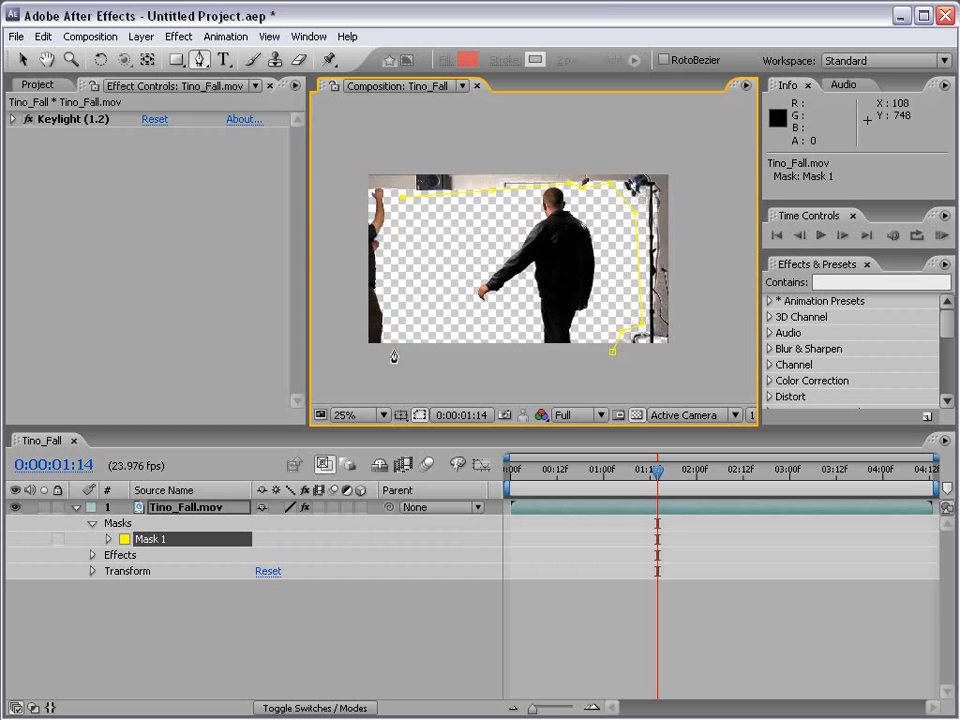
{"action": "left_click", "coordinate": [613, 352]}
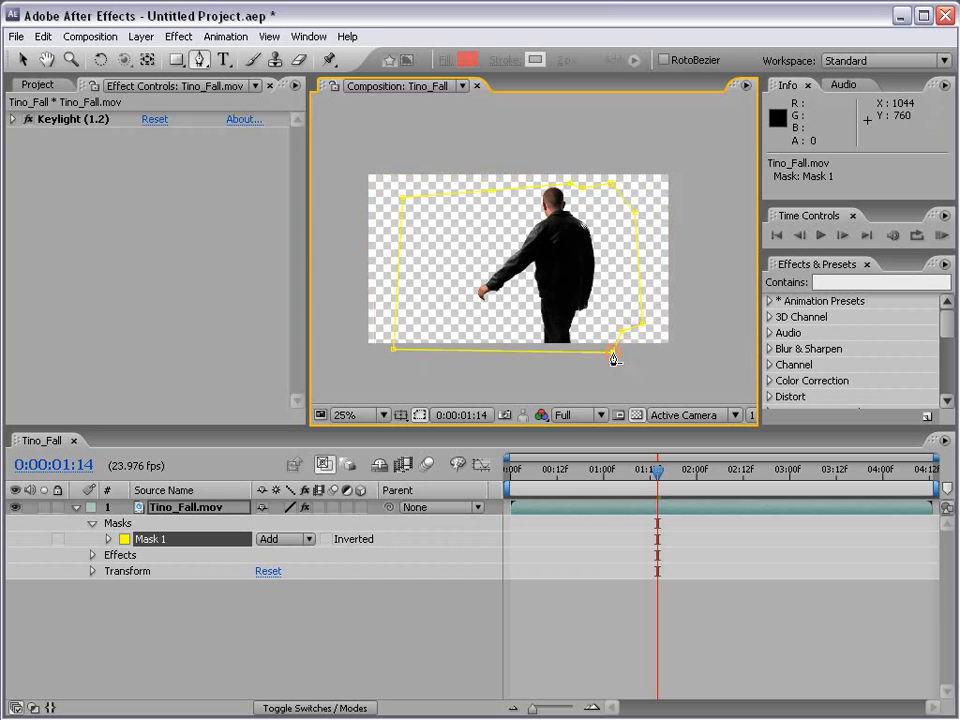
{"action": "key", "text": "v"}
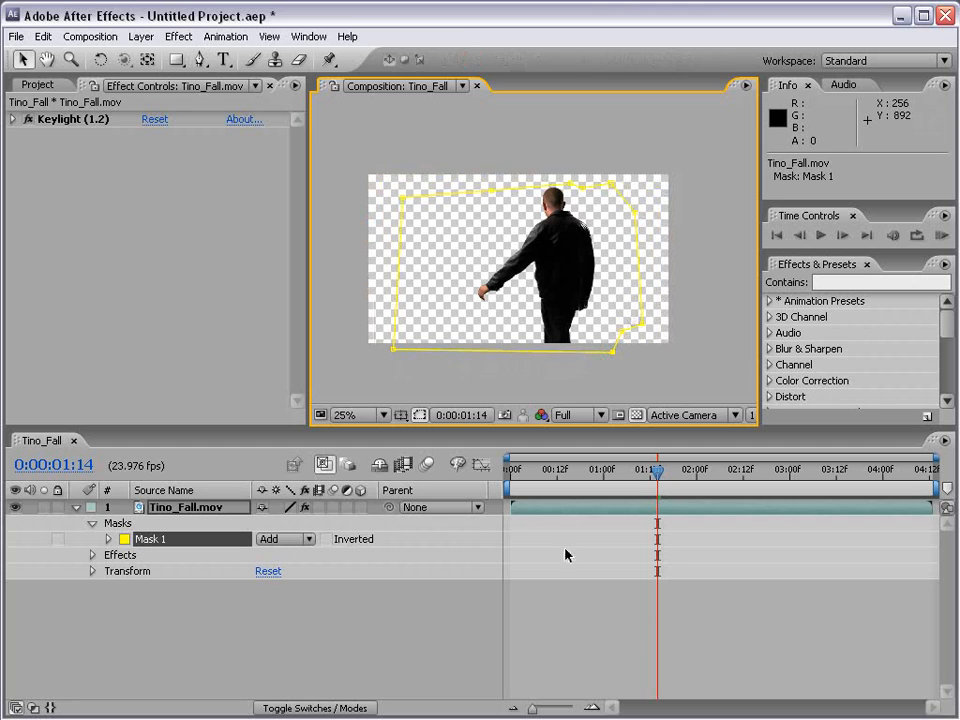
{"action": "left_click", "coordinate": [568, 553]}
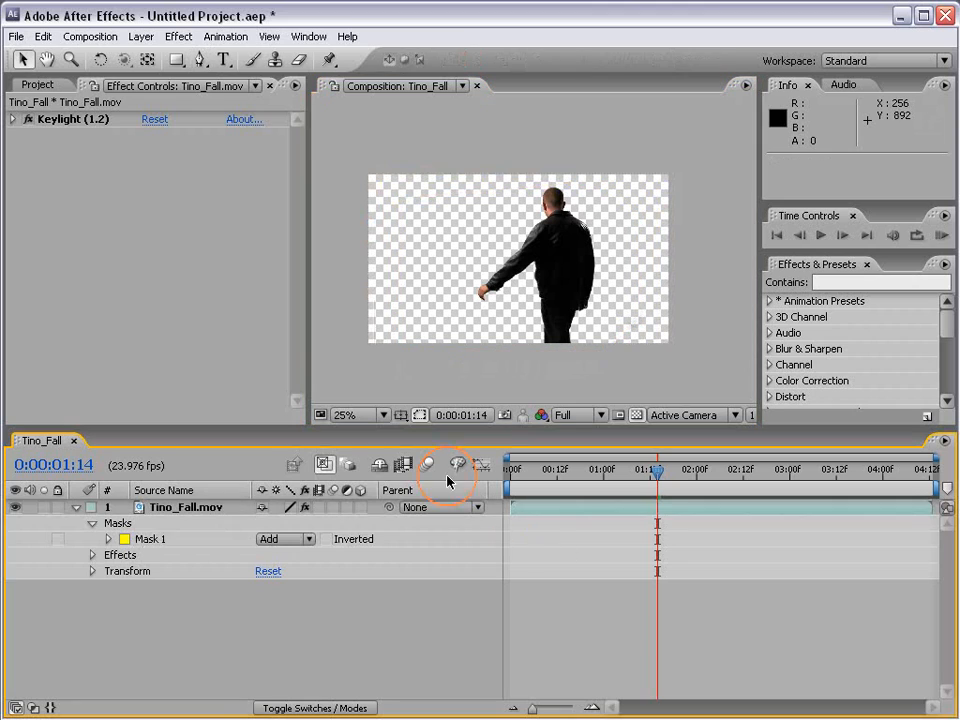
{"action": "left_click", "coordinate": [602, 509]}
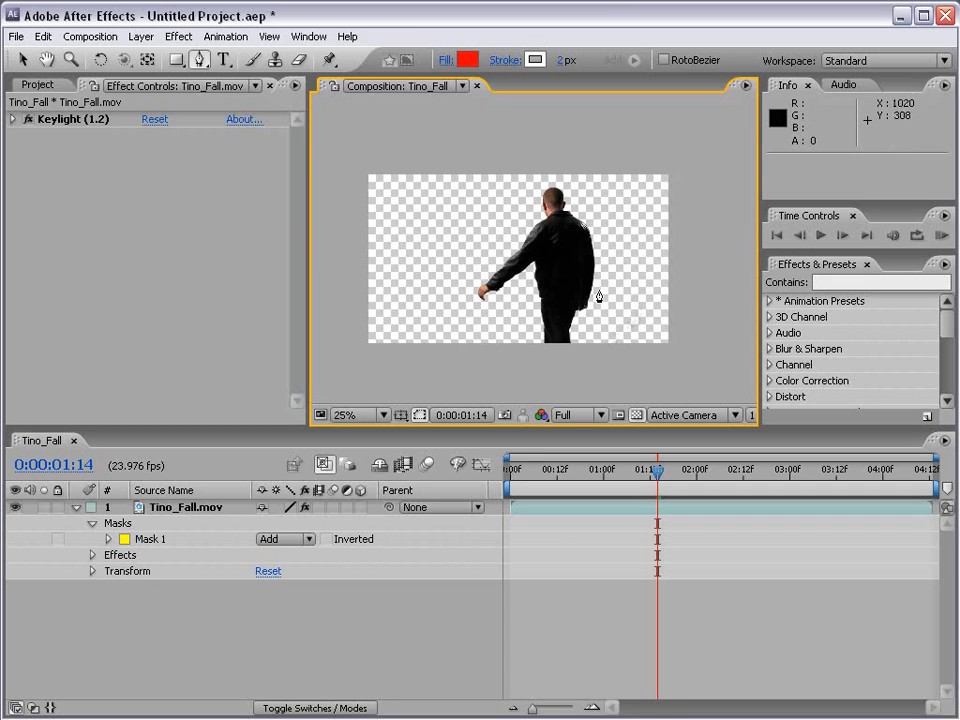
- Add Explosion_01.mov from the Explosions folder of Action Movie Essentials as a layer below Tino_Fall.mov
{"action": "left_click", "coordinate": [38, 86]}
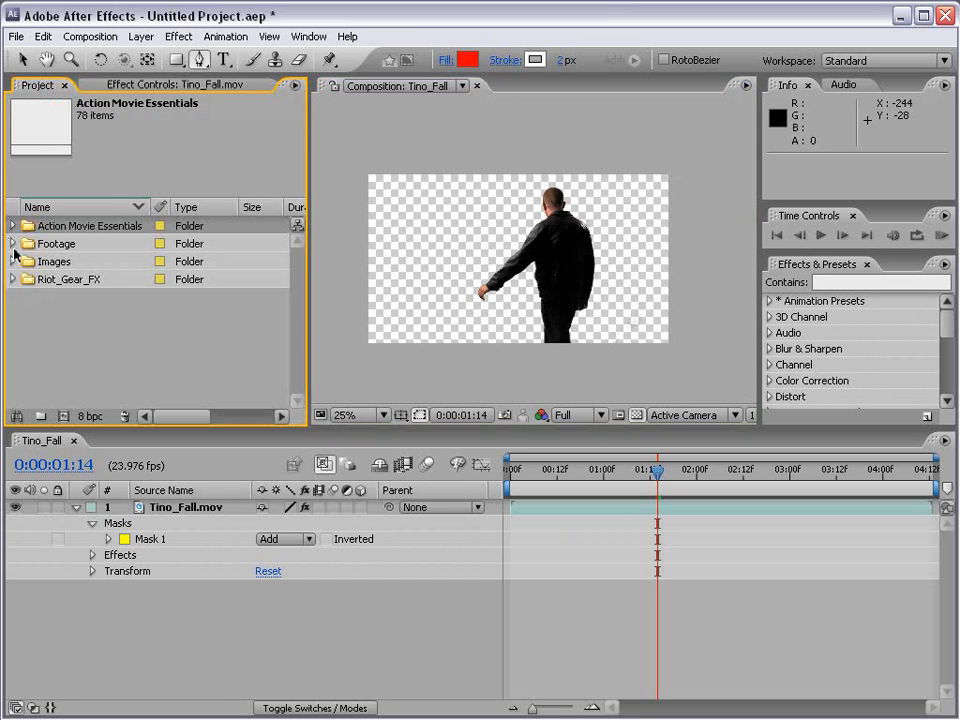
{"action": "left_click", "coordinate": [13, 229]}
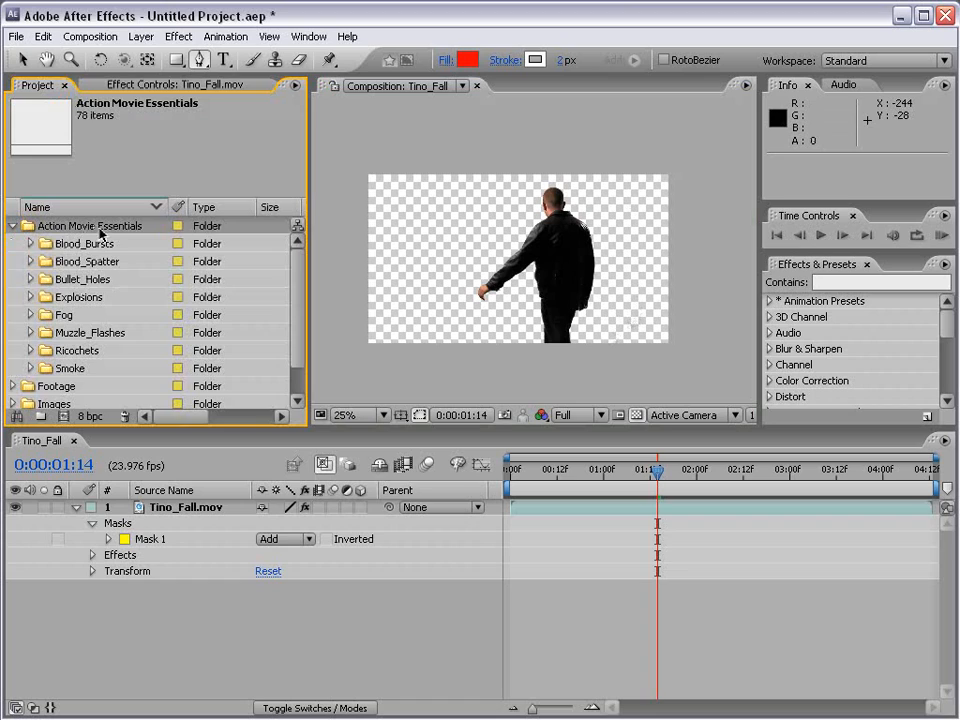
{"action": "left_click", "coordinate": [30, 298]}
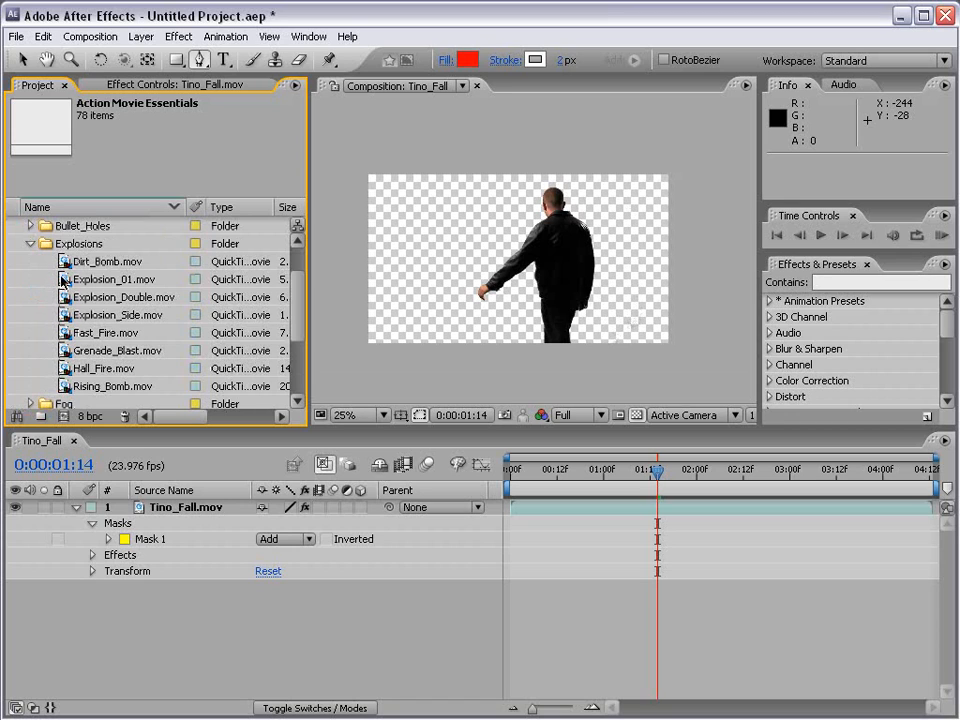
{"action": "left_click_drag", "start_coordinate": [62, 281], "coordinate": [556, 593]}
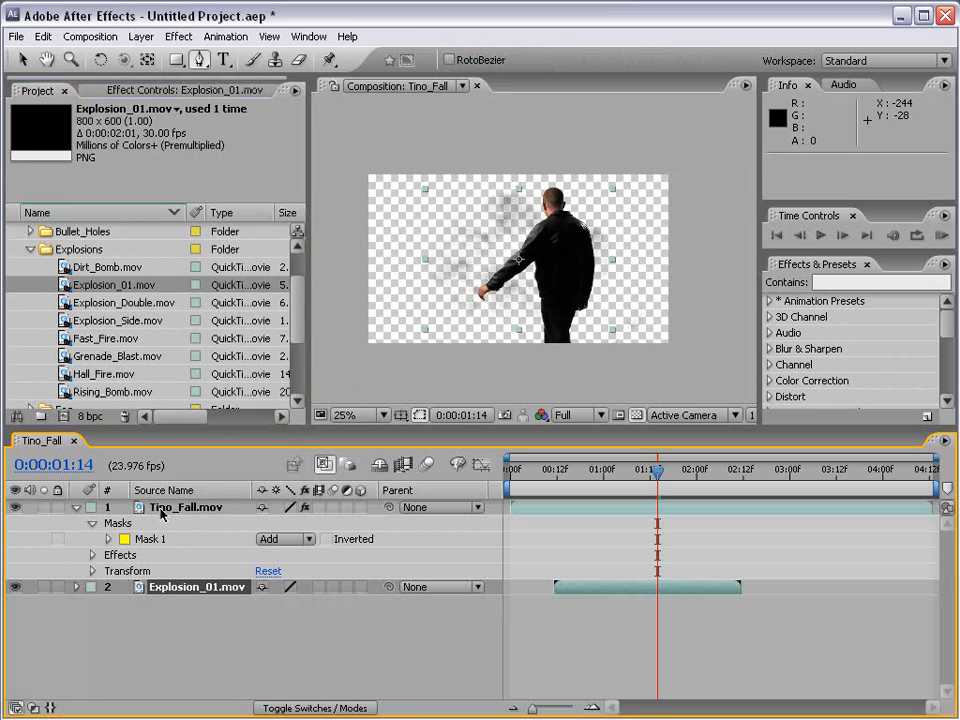
- Shift the Explosion_01.mov layer to start at 0:00:02:23 and scale it up to 325% behind the man
{"action": "left_click_drag", "start_coordinate": [657, 472], "coordinate": [792, 490]}
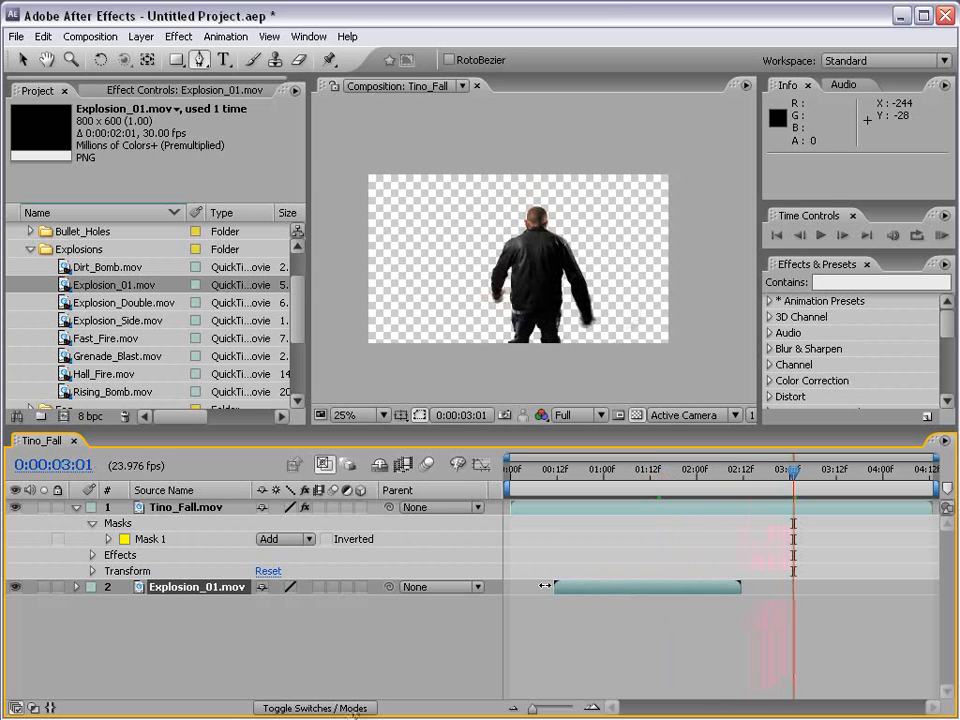
{"action": "left_click_drag", "start_coordinate": [575, 593], "coordinate": [812, 590]}
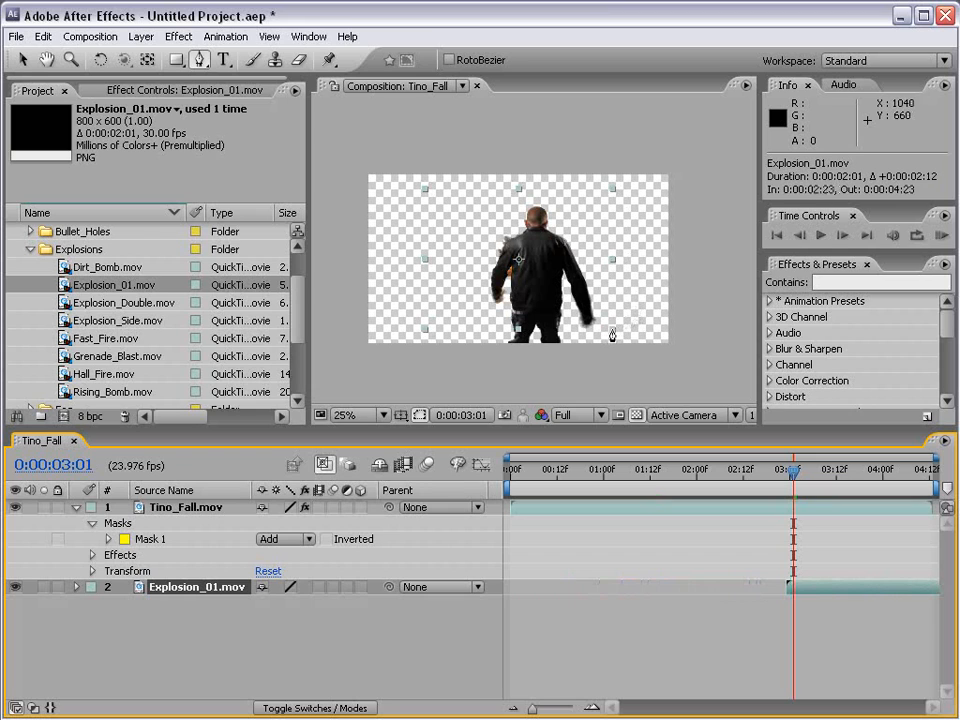
{"action": "left_click_drag", "start_coordinate": [612, 338], "coordinate": [828, 494]}
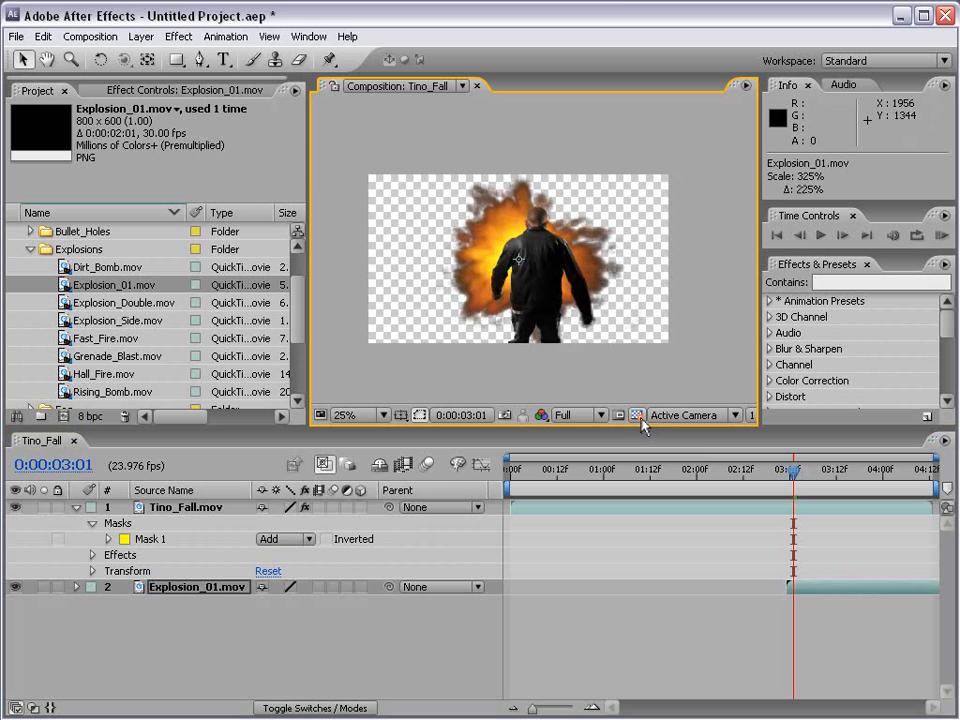
- Turn off the transparency grid and scrub through the explosion to 0:00:03:09 to inspect the composite
{"action": "left_click", "coordinate": [638, 416]}
{"action": "left_click", "coordinate": [780, 472]}
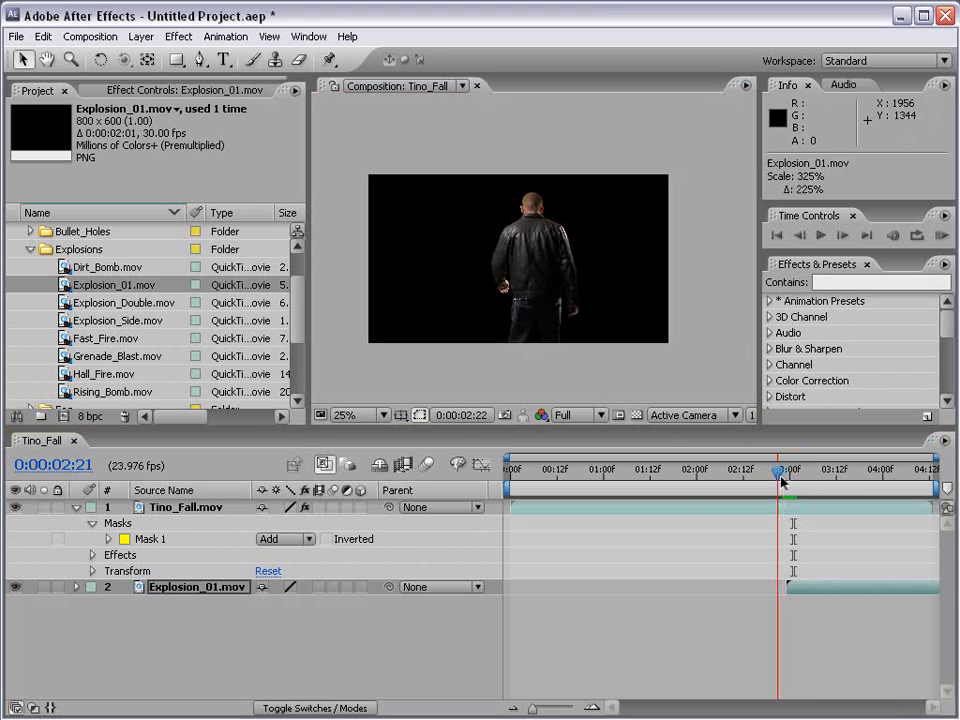
{"action": "left_click_drag", "start_coordinate": [782, 479], "coordinate": [815, 484]}
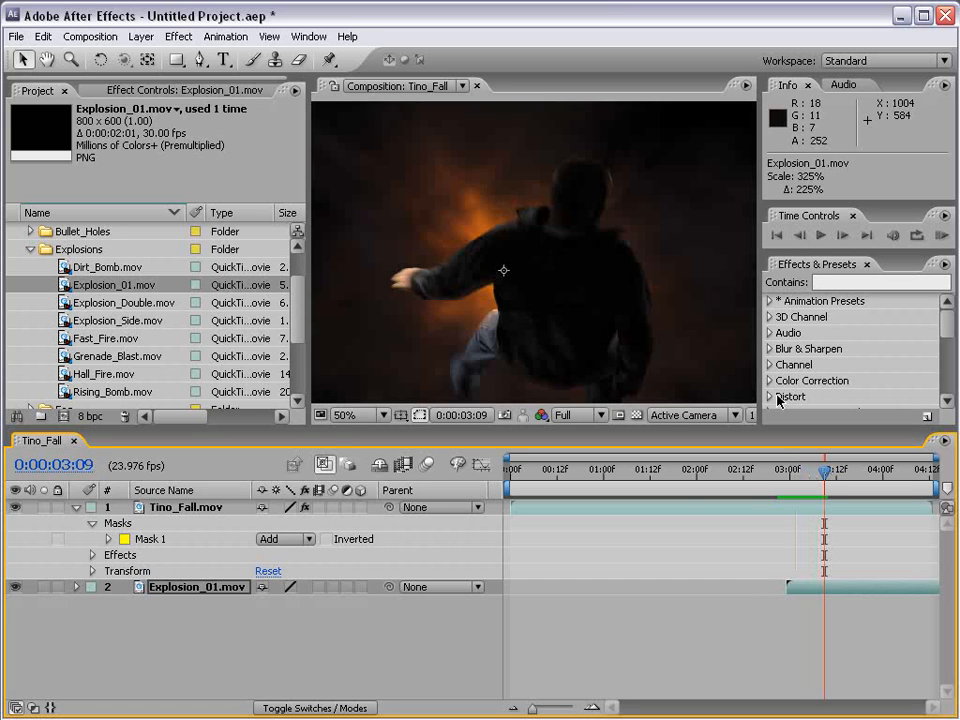
{"action": "scroll", "coordinate": [548, 316], "scroll_direction": "down", "scroll_amount": 1}
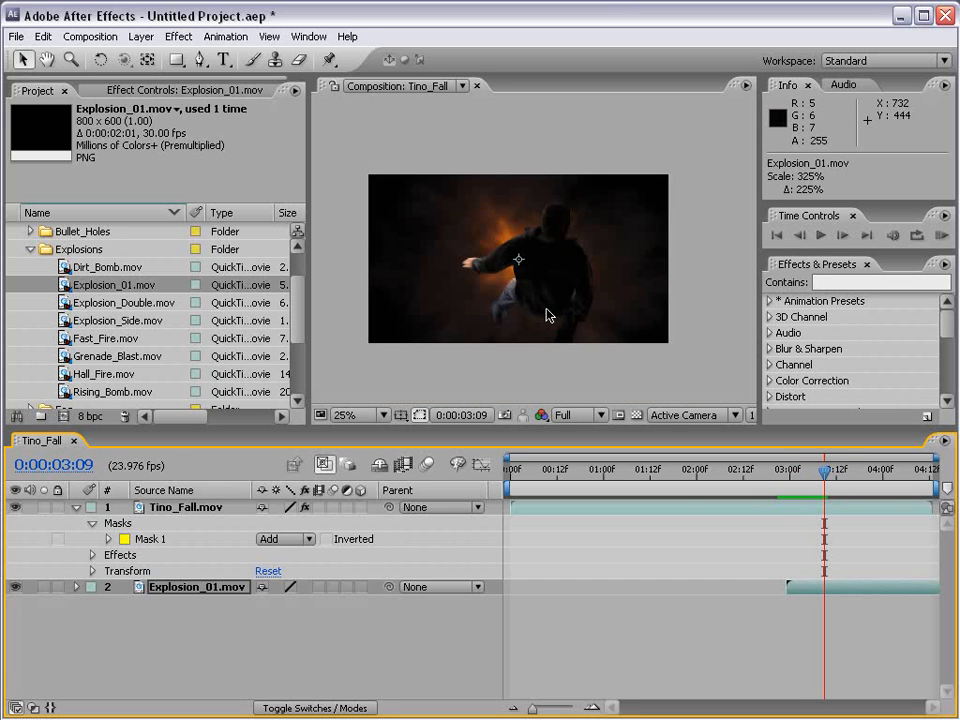
- Collapse the Tino_Fall.mov layer's properties and inspect the unkeyed footage
{"action": "left_click", "coordinate": [76, 507]}
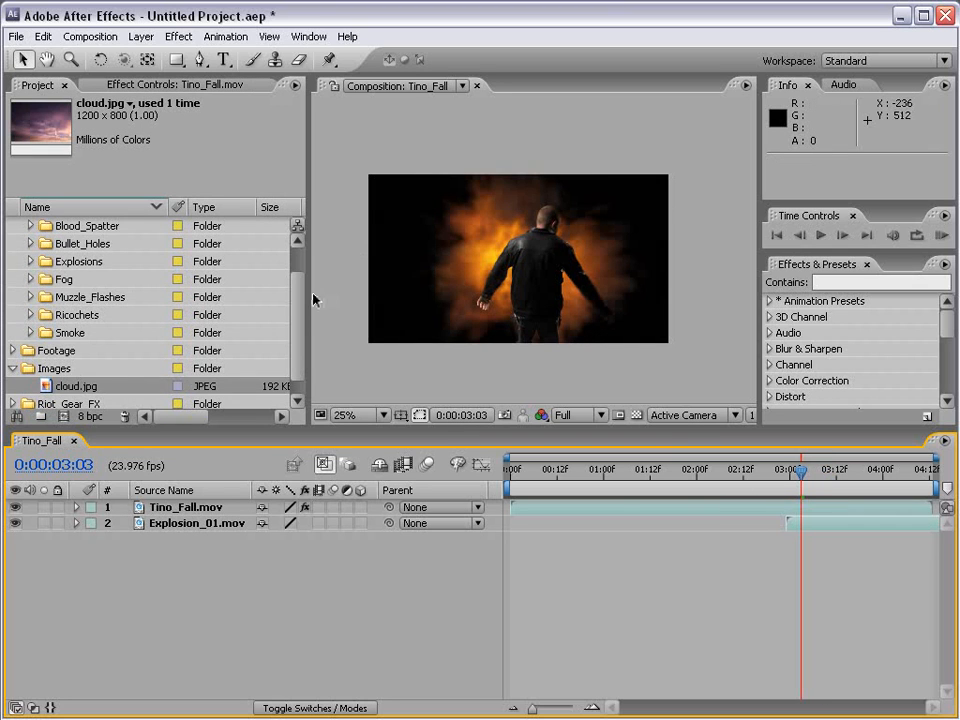
{"action": "left_click_drag", "start_coordinate": [302, 320], "coordinate": [299, 270]}
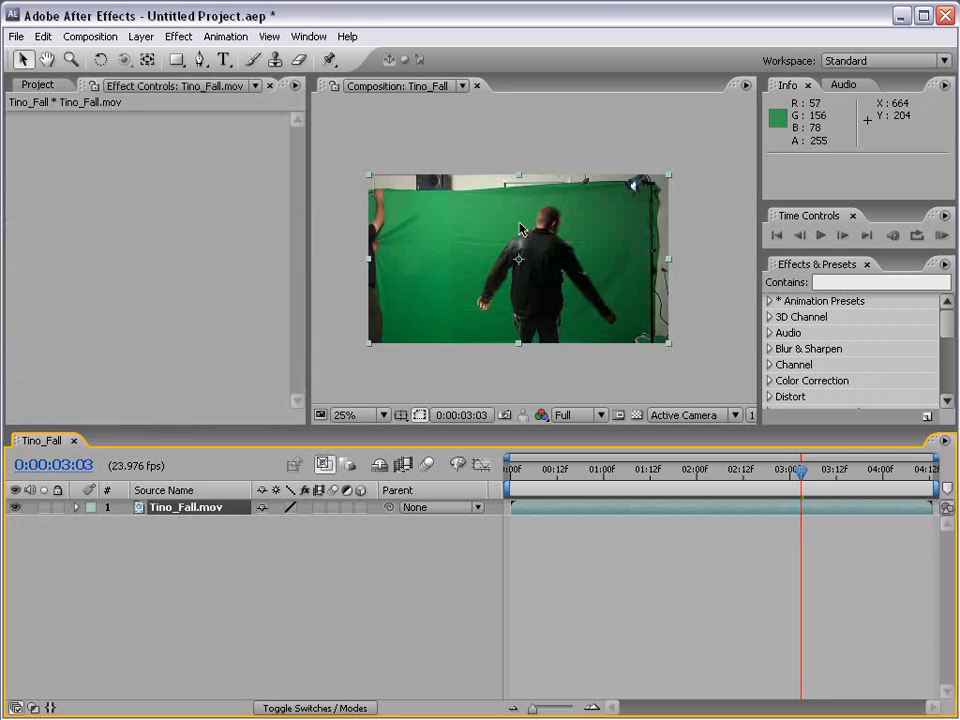
{"action": "scroll", "coordinate": [422, 274], "scroll_direction": "up", "scroll_amount": 2}
{"action": "scroll", "coordinate": [422, 274], "scroll_direction": "down", "scroll_amount": 2}
- Add Paint_01.mov from the Paint_Splatter folder of Riot_Gear_FX to the composition above Tino_Fall.mov
{"action": "left_click", "coordinate": [40, 86]}
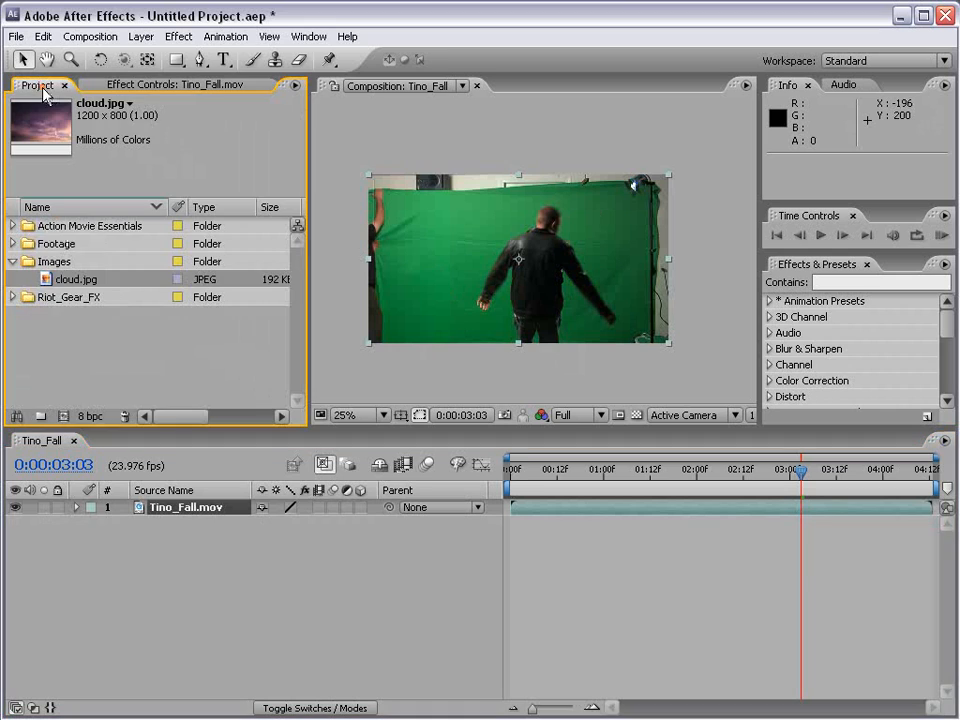
{"action": "left_click", "coordinate": [13, 261]}
{"action": "left_click", "coordinate": [12, 281]}
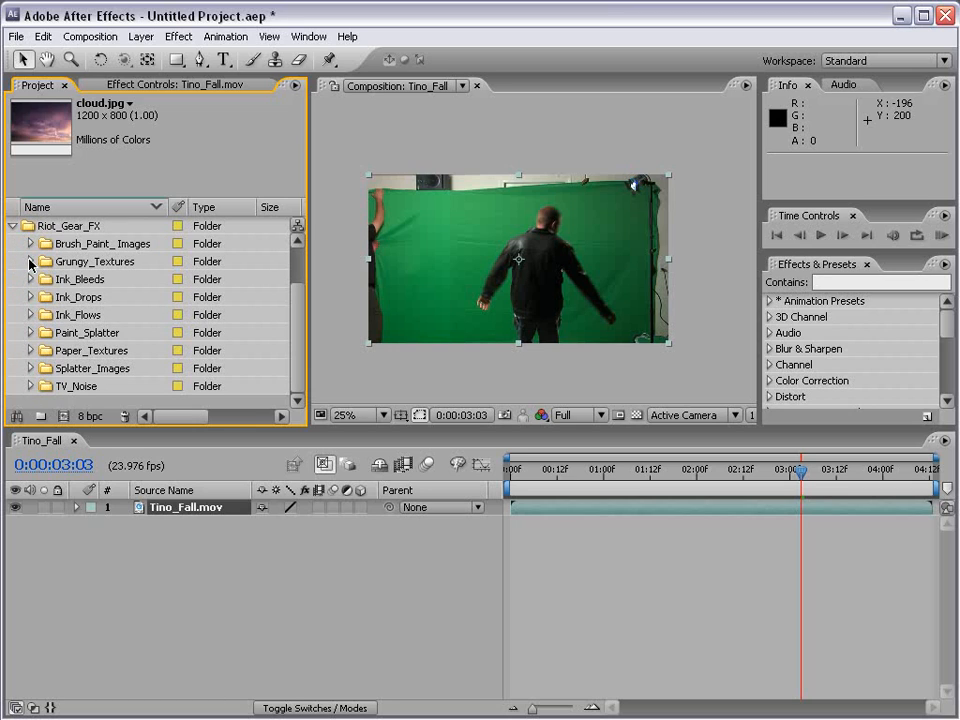
{"action": "scroll", "coordinate": [219, 249], "scroll_direction": "up", "scroll_amount": 1}
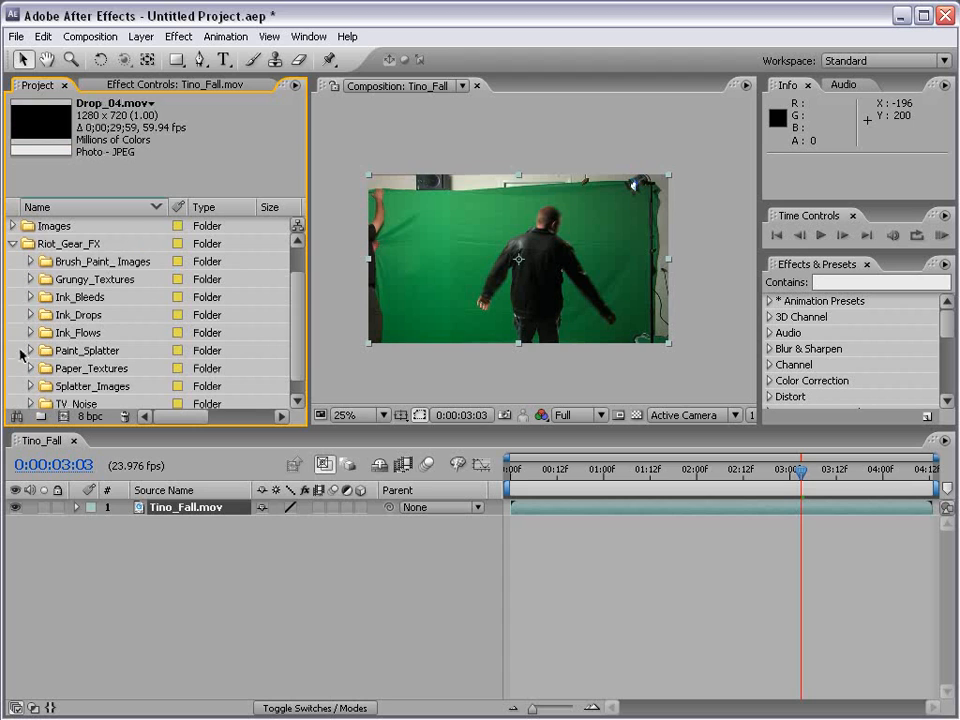
{"action": "left_click", "coordinate": [31, 352]}
{"action": "scroll", "coordinate": [31, 352], "scroll_direction": "down", "scroll_amount": 3}
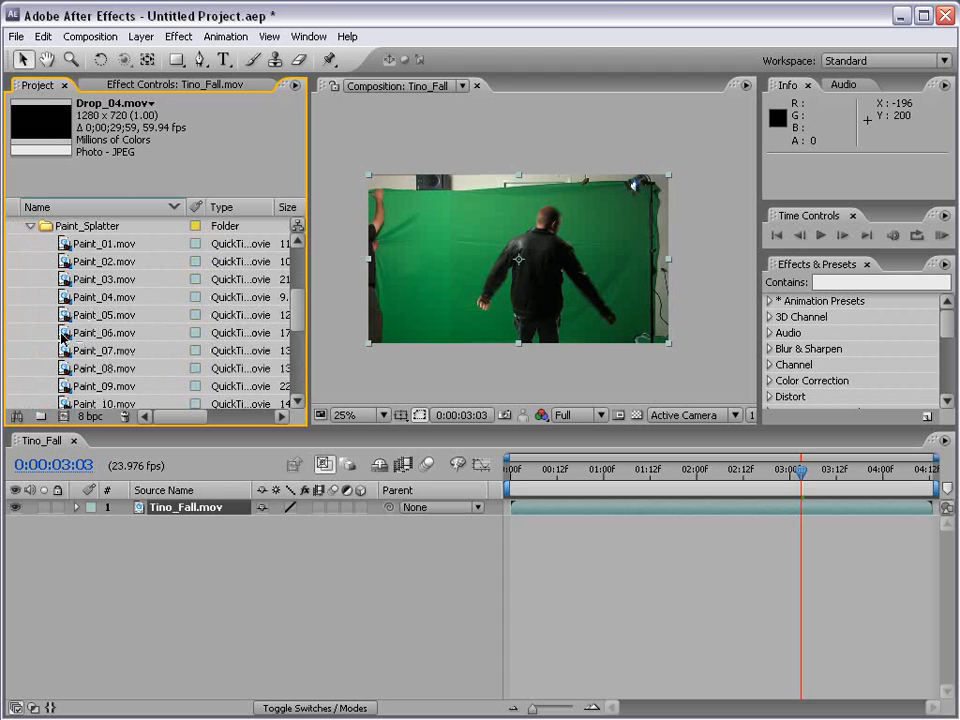
{"action": "mouse_move", "coordinate": [65, 246]}
{"action": "left_mouse_down"}
{"action": "mouse_move", "coordinate": [489, 281]}
{"action": "mouse_move", "coordinate": [525, 279]}
{"action": "mouse_move", "coordinate": [527, 268]}
{"action": "left_mouse_up"}
{"action": "key", "text": "period"}
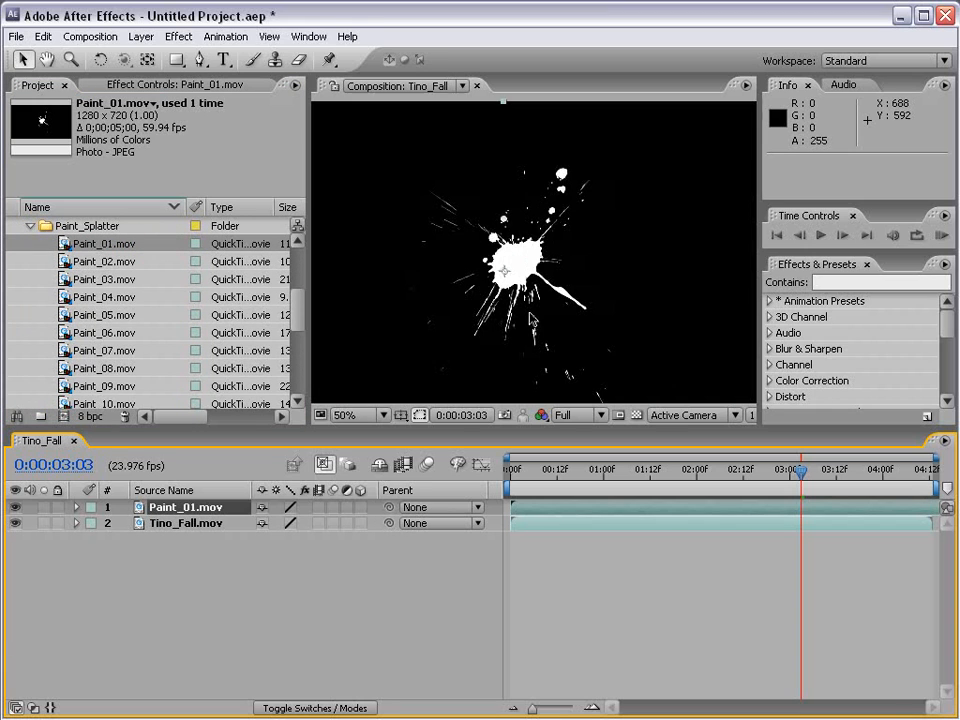
- Scrub the composition to 0:00:00:11 and switch the timeline from layer switches to the blend mode and track matte columns
{"action": "left_click_drag", "start_coordinate": [527, 470], "coordinate": [554, 483]}
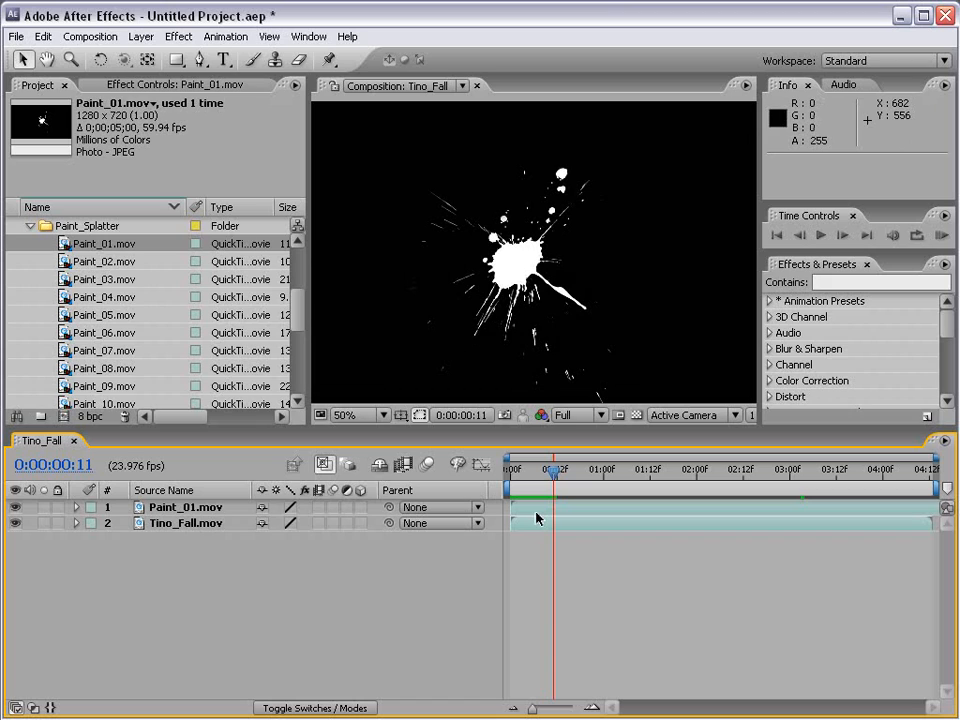
{"action": "key", "text": "F4"}
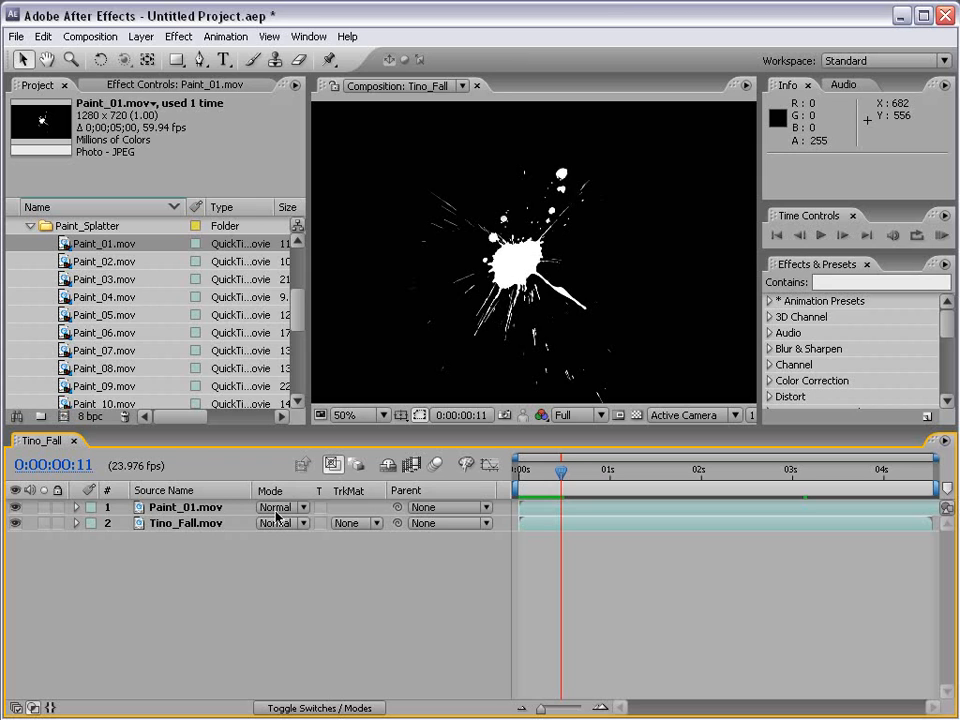
{"action": "left_click", "coordinate": [277, 510]}
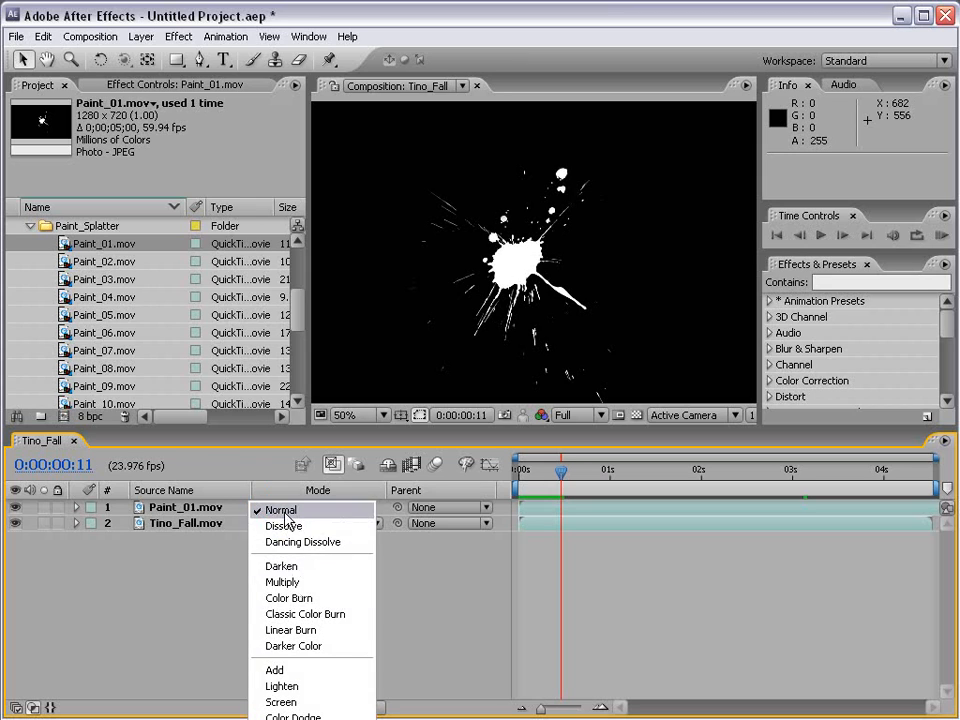
{"action": "left_click", "coordinate": [289, 512]}
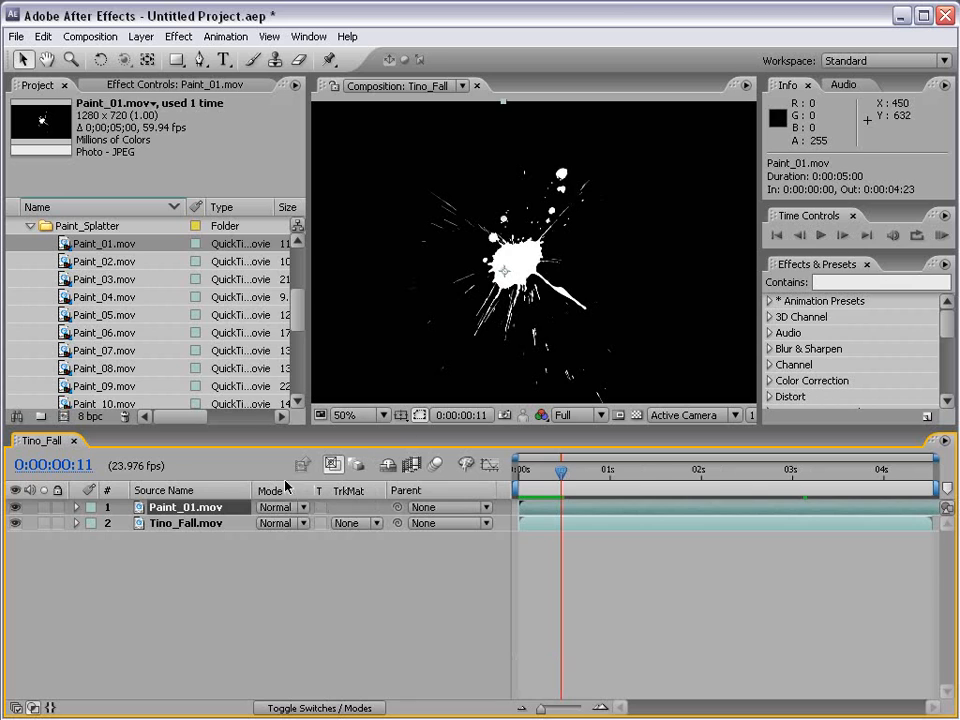
{"action": "key", "text": "F4"}
{"action": "key", "text": "F4"}
{"action": "left_click", "coordinate": [306, 708]}
{"action": "left_click", "coordinate": [308, 709]}
- Set Paint_01.mov's blend mode to Multiply and scrub to 0:00:01:03 to inspect the composite
{"action": "left_click", "coordinate": [274, 508]}
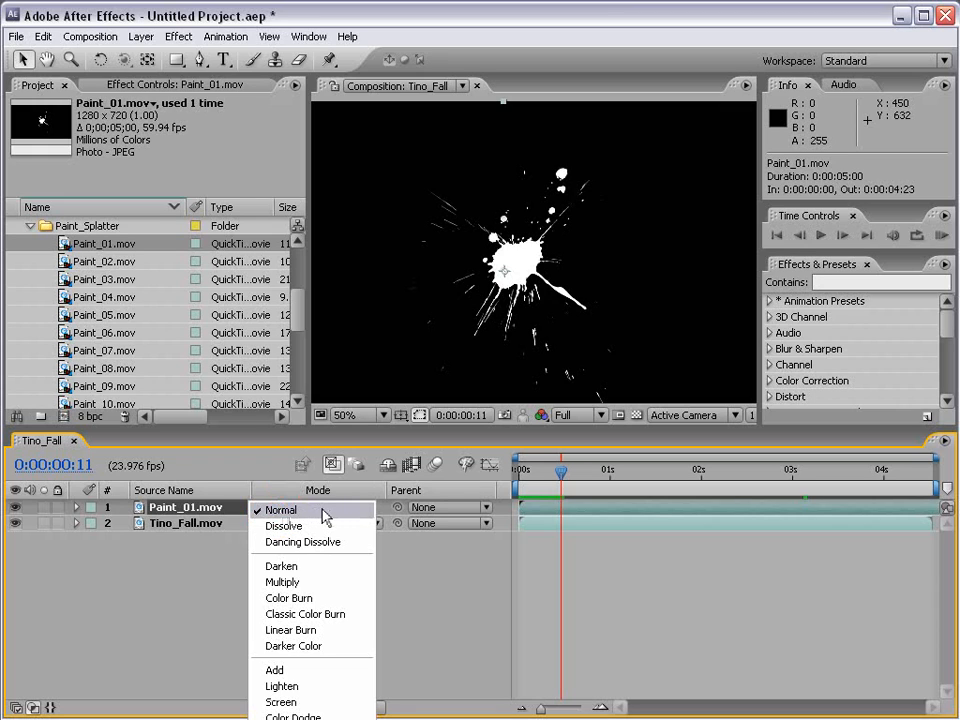
{"action": "left_click", "coordinate": [330, 582]}
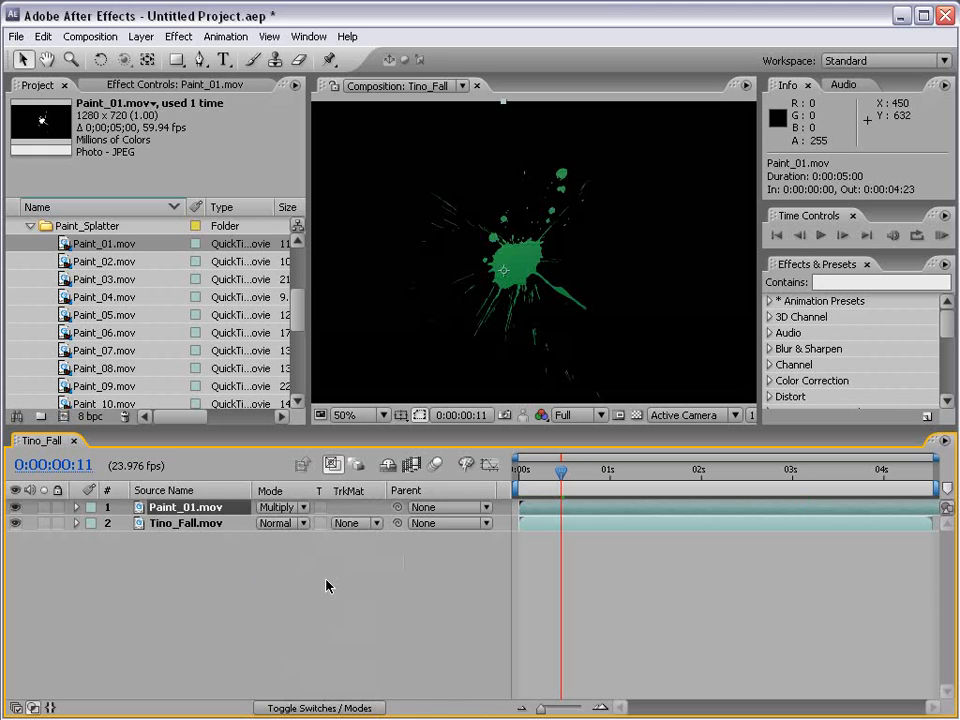
{"action": "left_click_drag", "start_coordinate": [558, 472], "coordinate": [621, 482]}
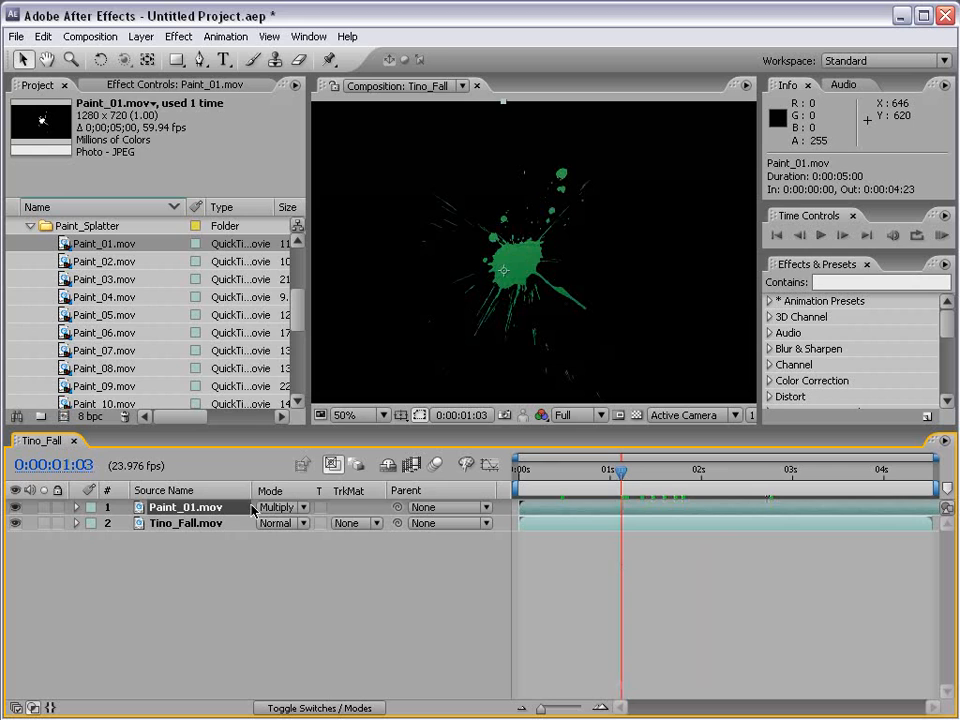
- Change Paint_01.mov's blend mode to Screen and scrub to 0:00:02:07 to inspect the splatter over the man
{"action": "left_click", "coordinate": [282, 507]}
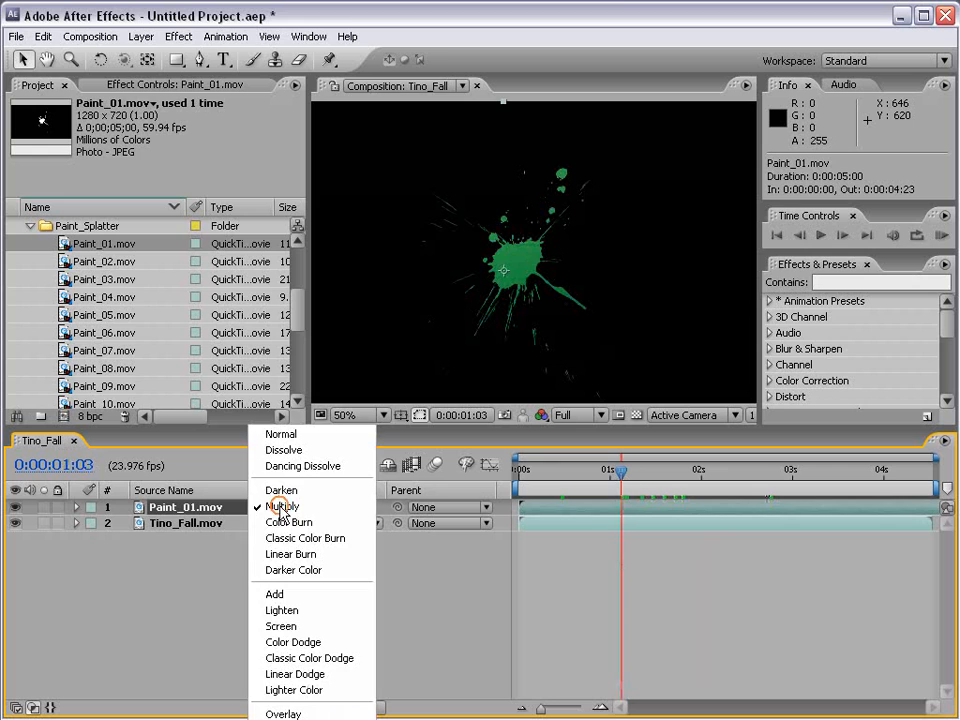
{"action": "left_click", "coordinate": [305, 628]}
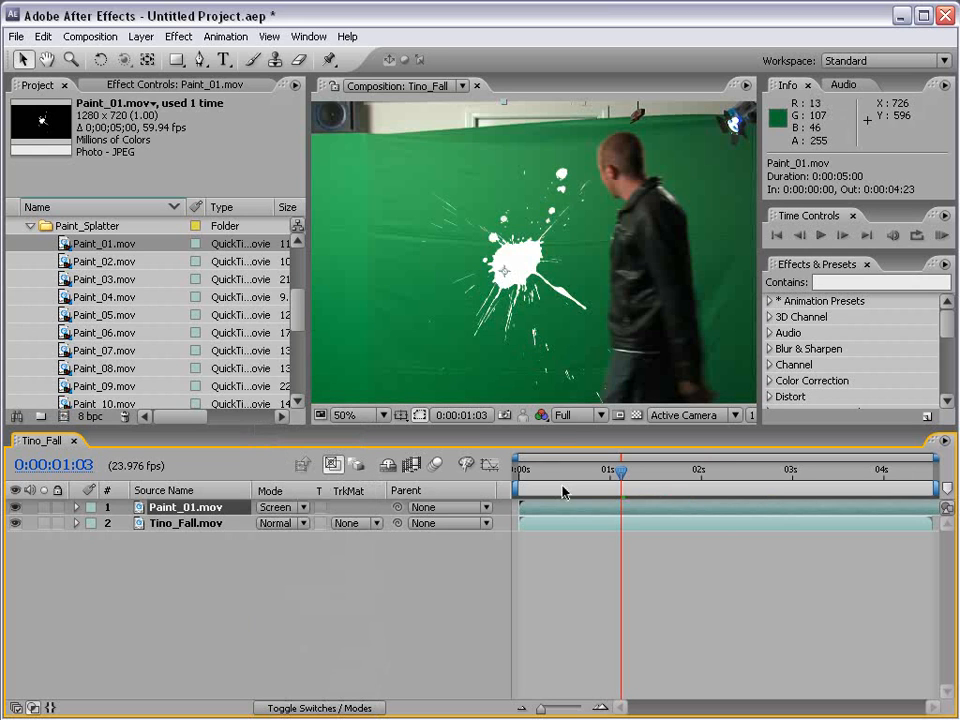
{"action": "left_click", "coordinate": [535, 472]}
{"action": "left_click_drag", "start_coordinate": [535, 476], "coordinate": [729, 474]}
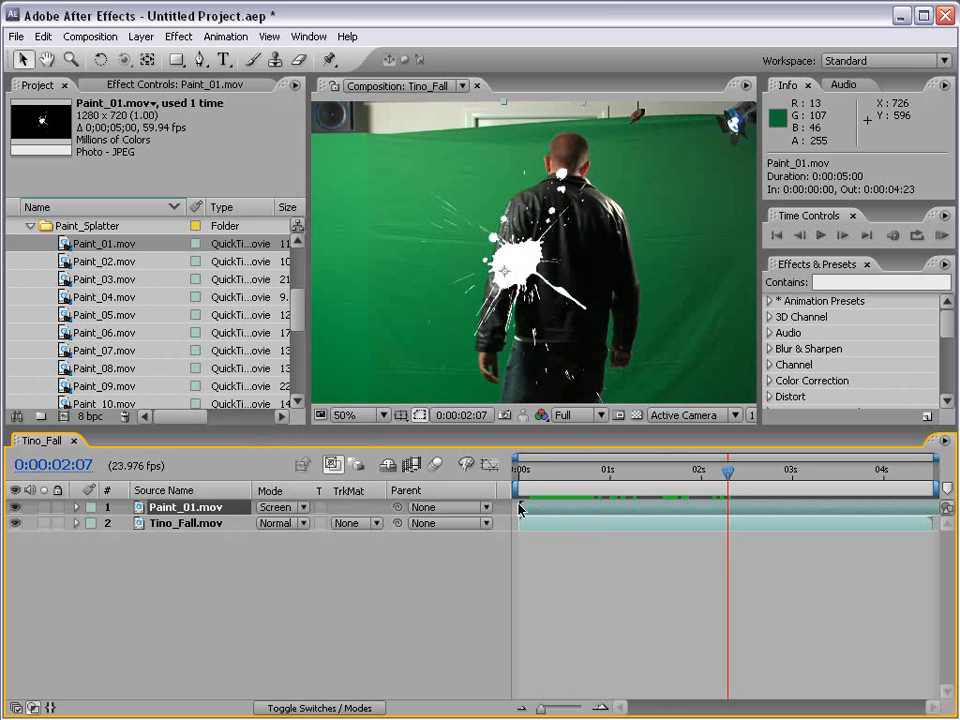
- Try the Color Burn and Linear Dodge blend modes on Paint_01.mov and return it to Normal
{"action": "key", "text": "shift+equal"}
{"action": "left_click", "coordinate": [276, 507]}
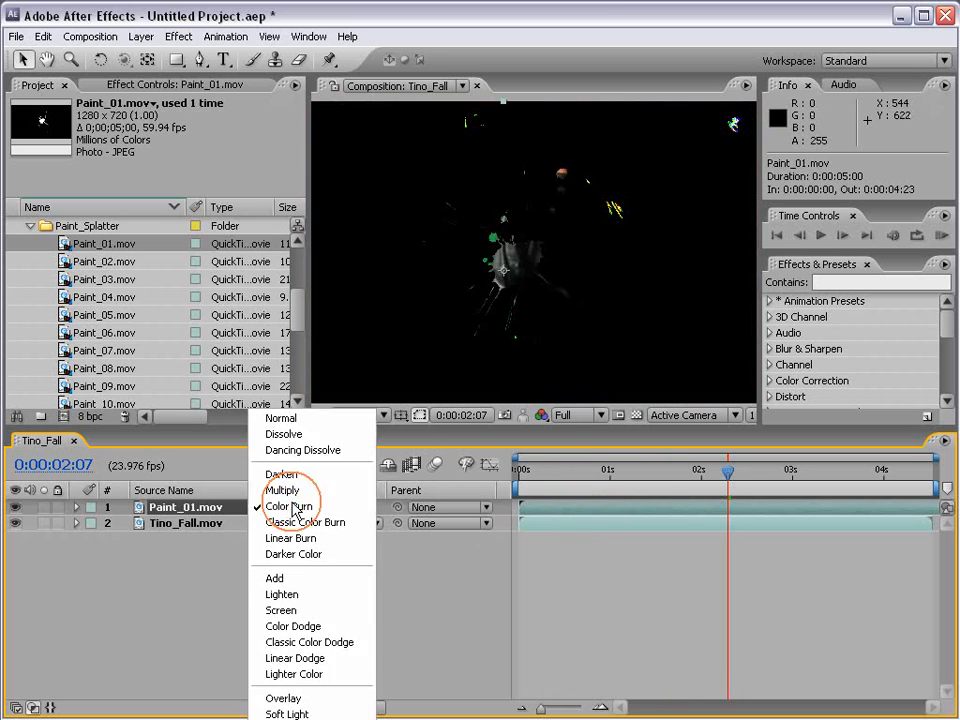
{"action": "left_click", "coordinate": [281, 656]}
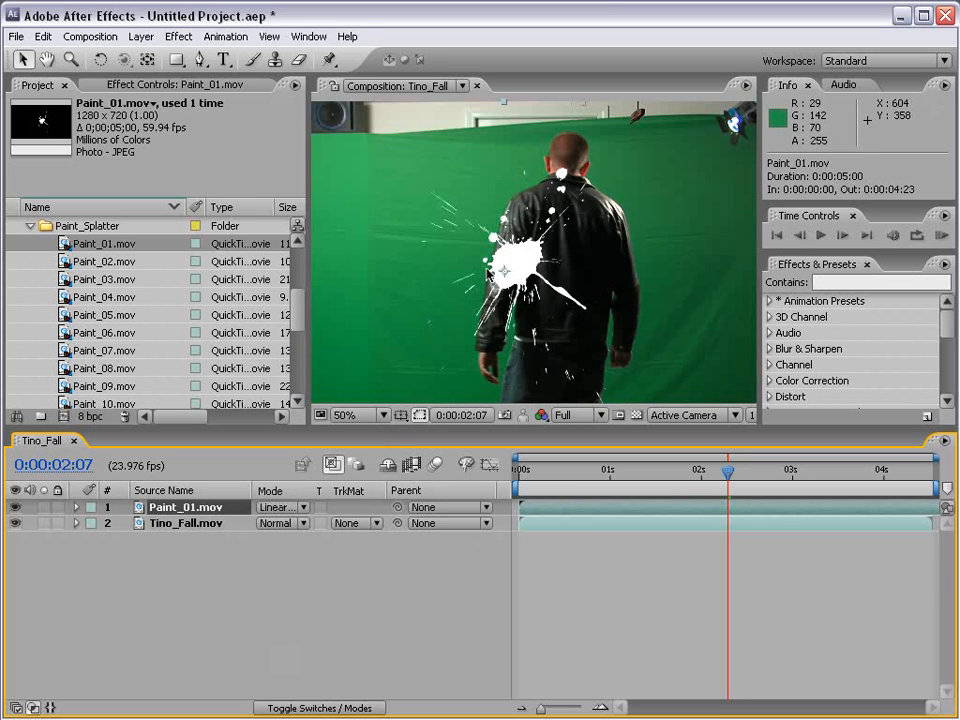
{"action": "left_click", "coordinate": [276, 507]}
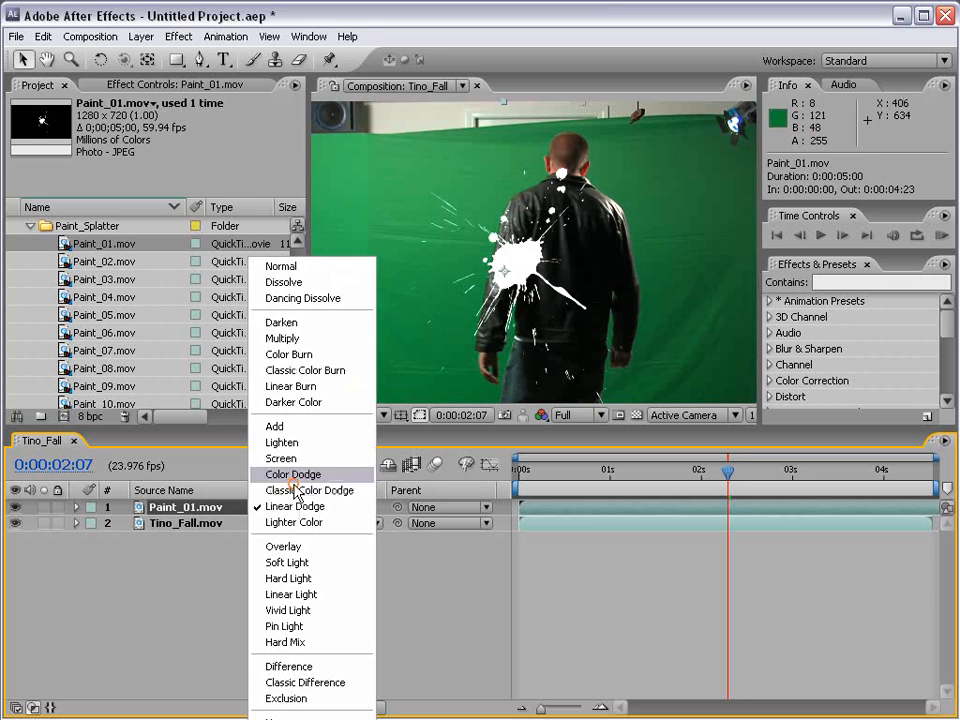
{"action": "left_click", "coordinate": [315, 267]}
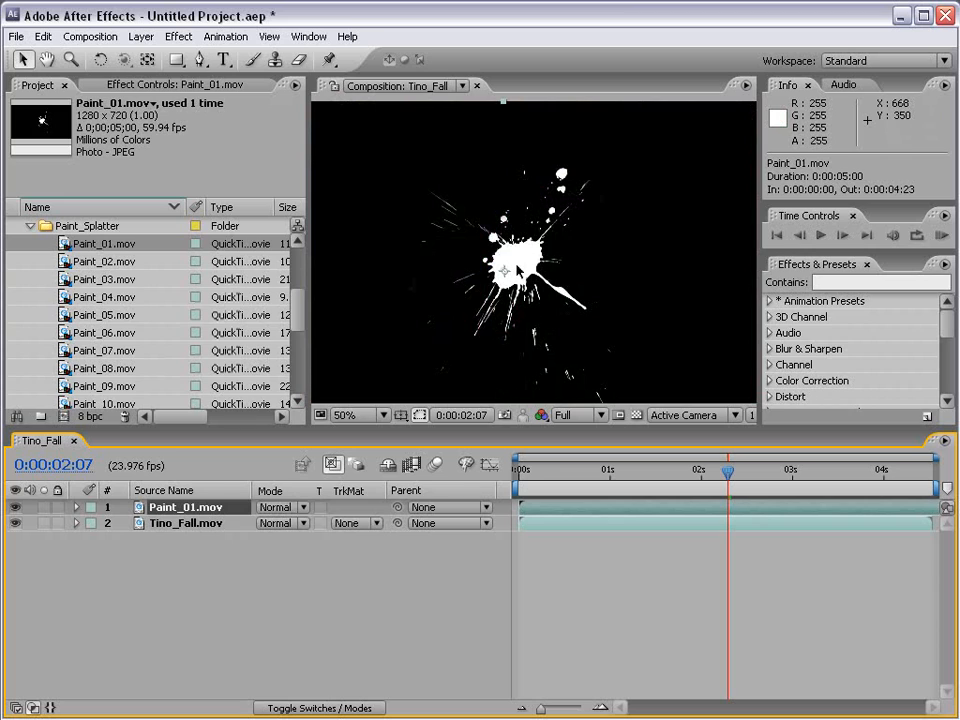
- Hide Paint_01.mov and add Grunge_gray_06.jpg from the low-resolution Grayscale folder of Grungy_Textures as the top layer
{"action": "left_click", "coordinate": [29, 229]}
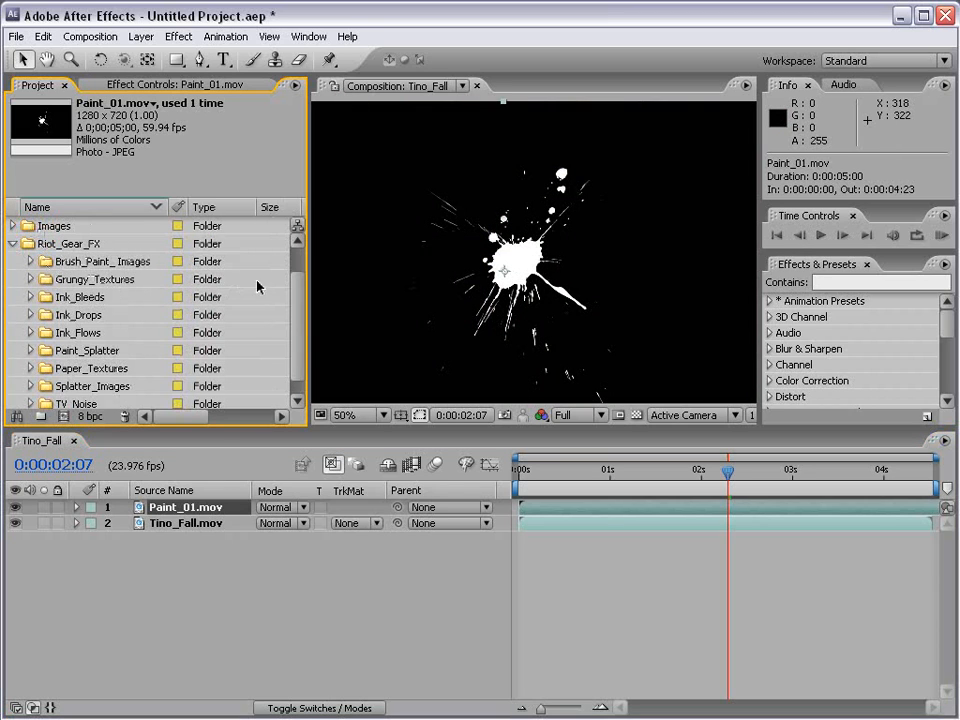
{"action": "left_click", "coordinate": [15, 507]}
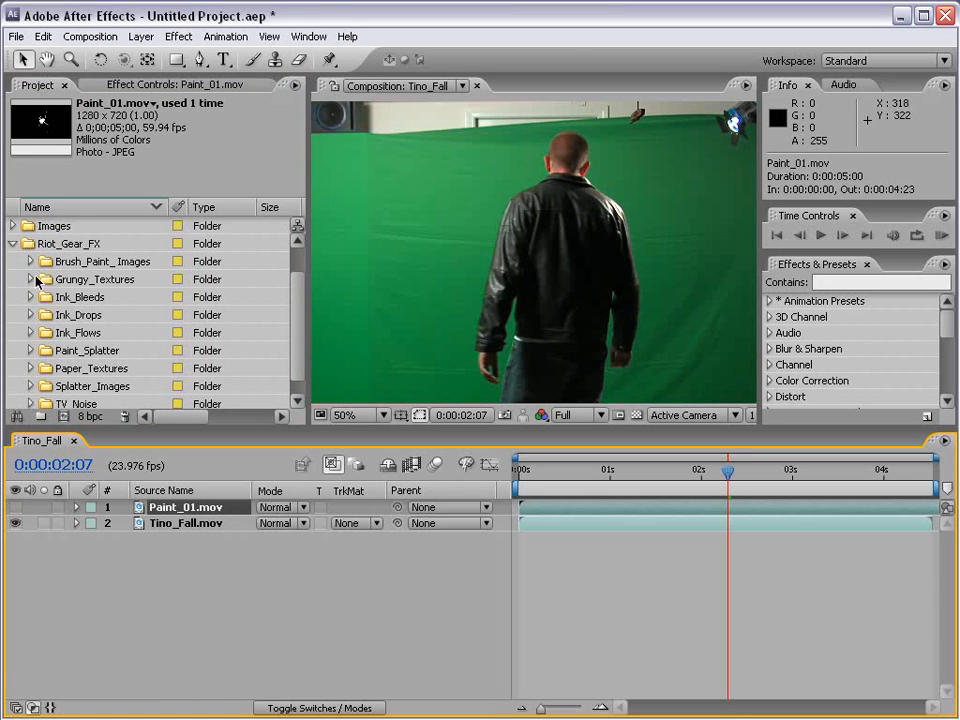
{"action": "left_click", "coordinate": [31, 280]}
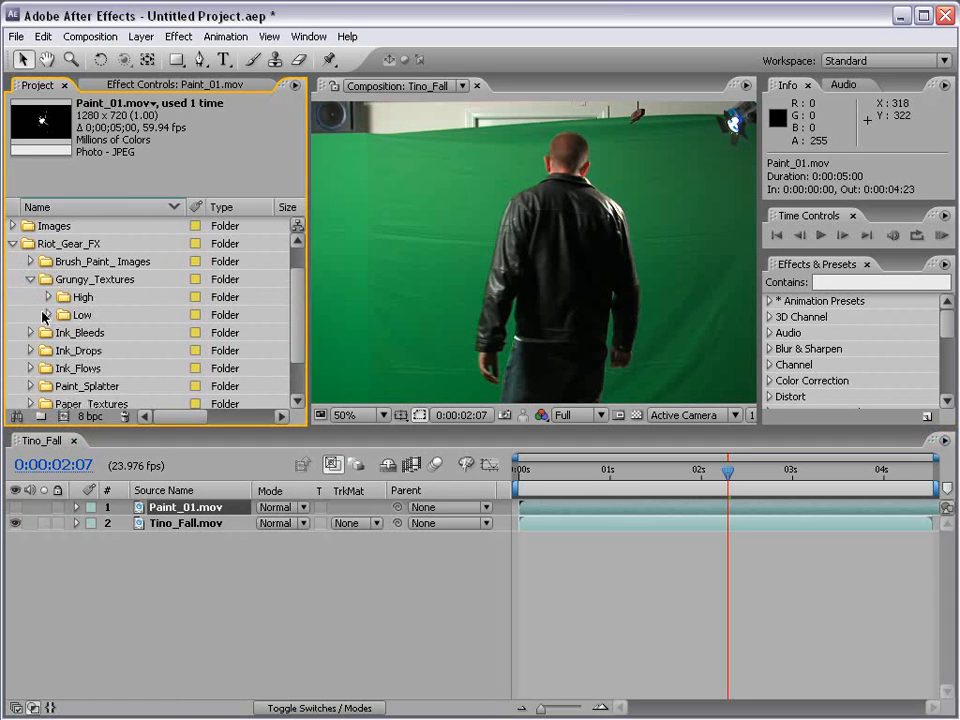
{"action": "left_click", "coordinate": [49, 315]}
{"action": "left_click", "coordinate": [64, 351]}
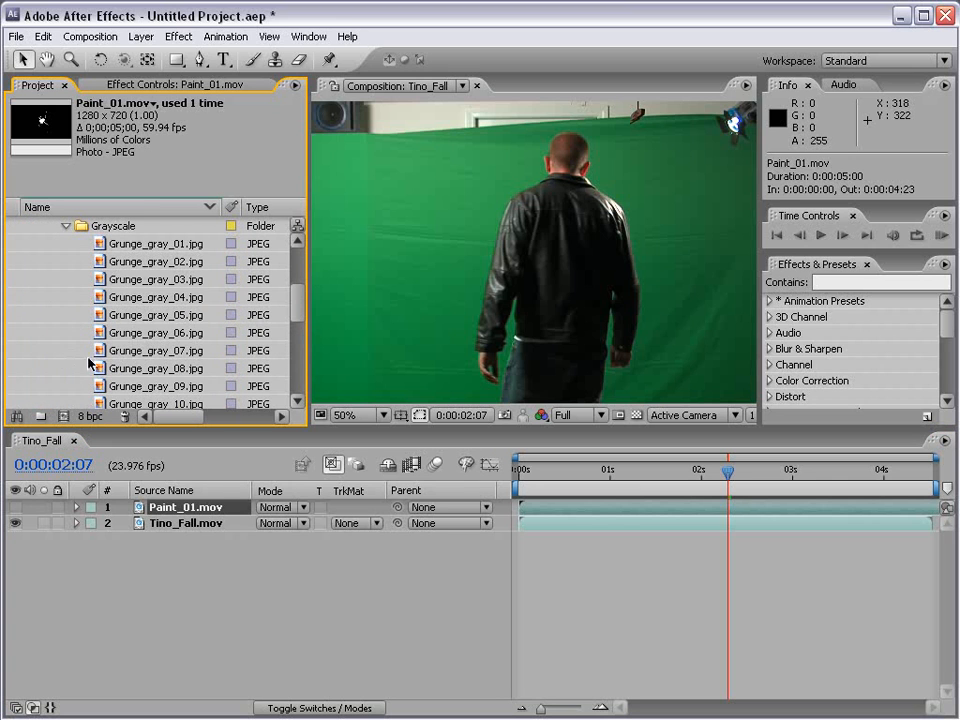
{"action": "left_click_drag", "start_coordinate": [137, 333], "coordinate": [573, 275]}
{"action": "key", "text": "comma"}
{"action": "key", "text": "period"}
- Set Grunge_gray_06.jpg's blend mode to Multiply and reposition the texture to about 692, 308.5
{"action": "left_click", "coordinate": [281, 510]}
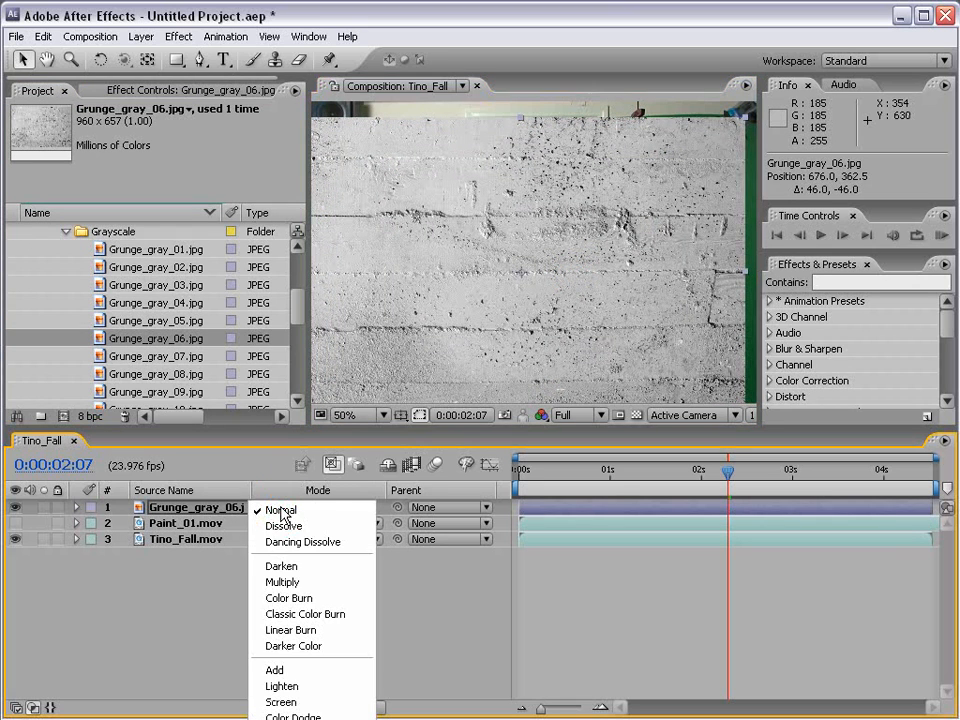
{"action": "left_click", "coordinate": [282, 582]}
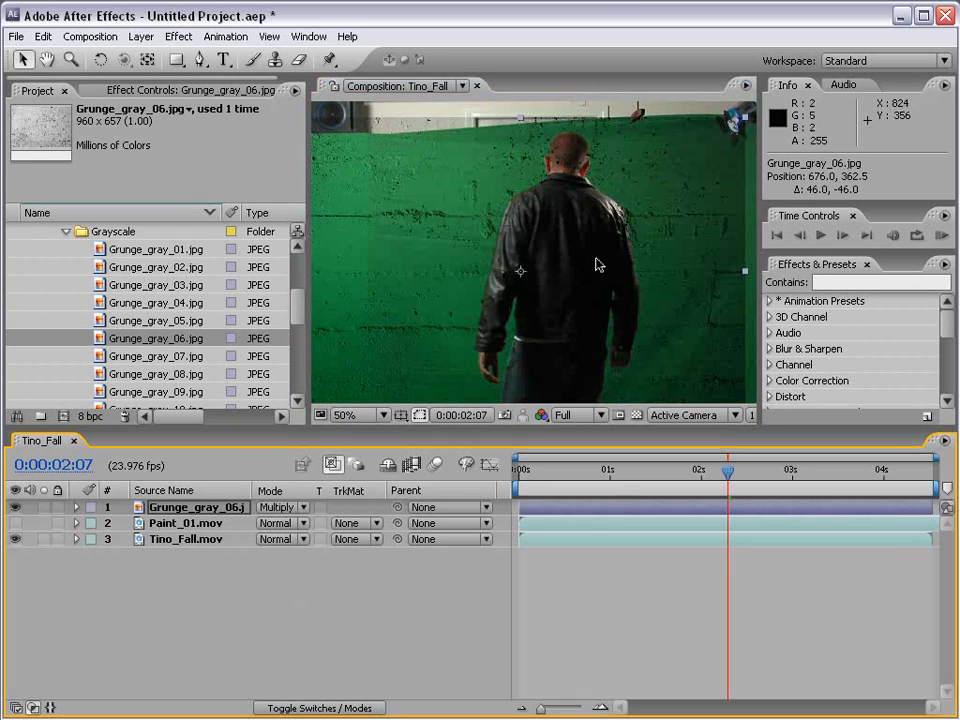
{"action": "mouse_move", "coordinate": [588, 281]}
{"action": "left_mouse_down"}
{"action": "mouse_move", "coordinate": [604, 255]}
{"action": "mouse_move", "coordinate": [586, 256]}
{"action": "left_mouse_up"}
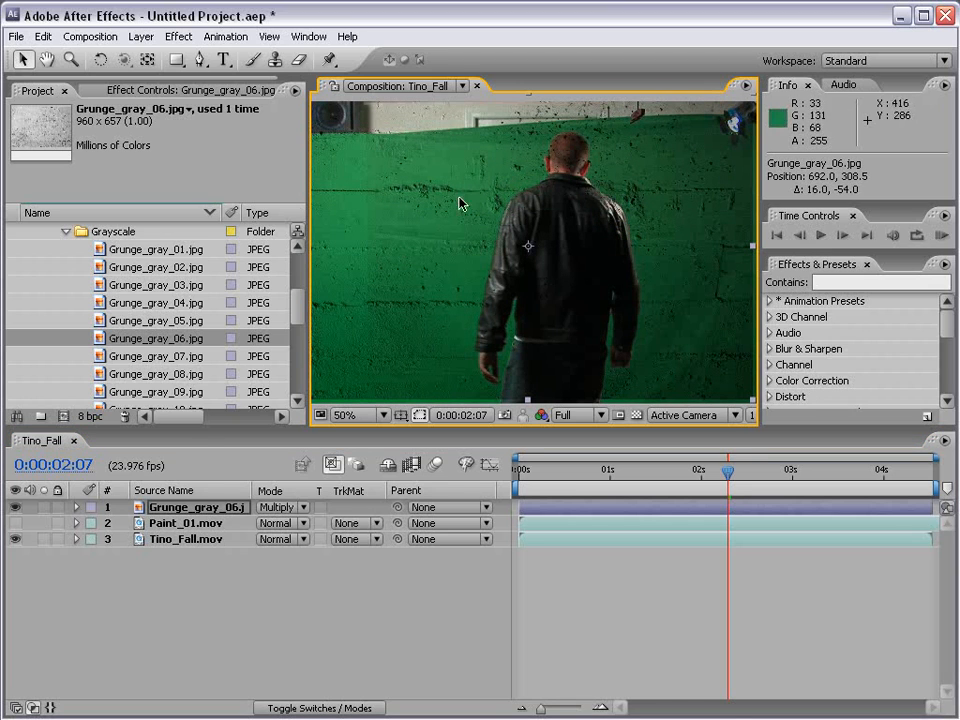
{"action": "key", "text": "period"}
{"action": "key", "text": "comma"}
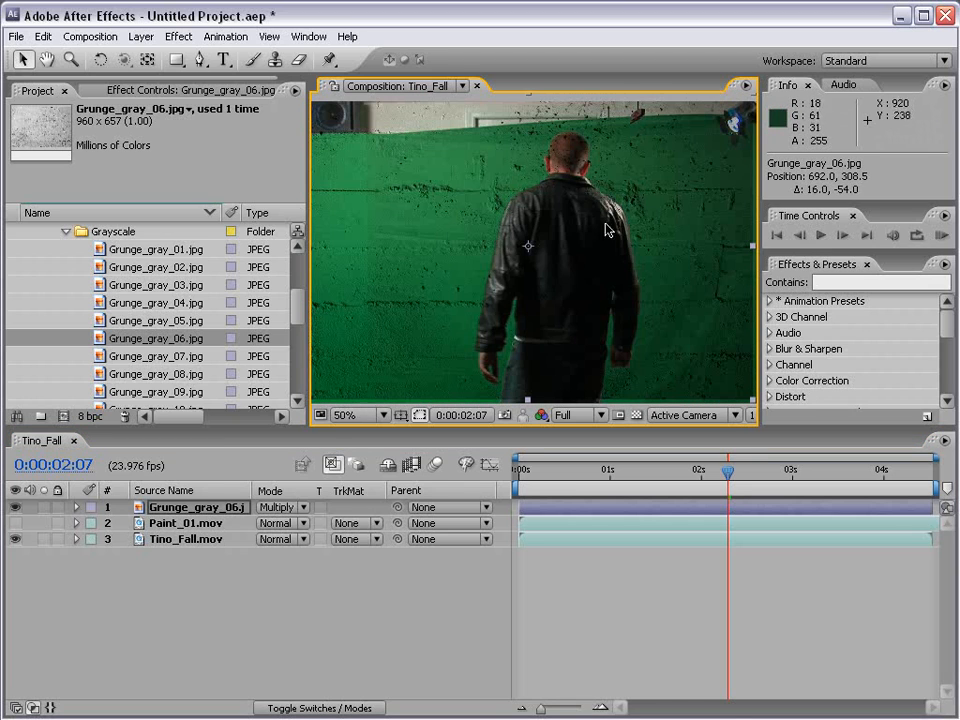
- Change Grunge_gray_06.jpg's blend mode to Screen and reposition the texture to about 700, 350.5
{"action": "left_click", "coordinate": [282, 507]}
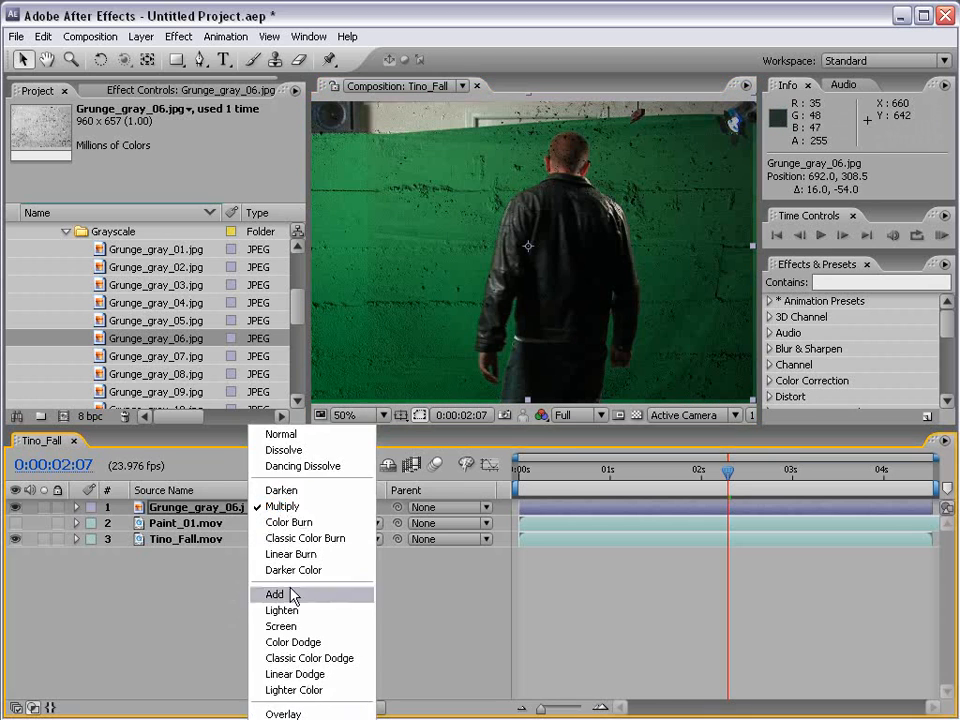
{"action": "left_click", "coordinate": [330, 566]}
{"action": "left_click_drag", "start_coordinate": [577, 220], "coordinate": [581, 241]}
{"action": "key", "text": "period"}
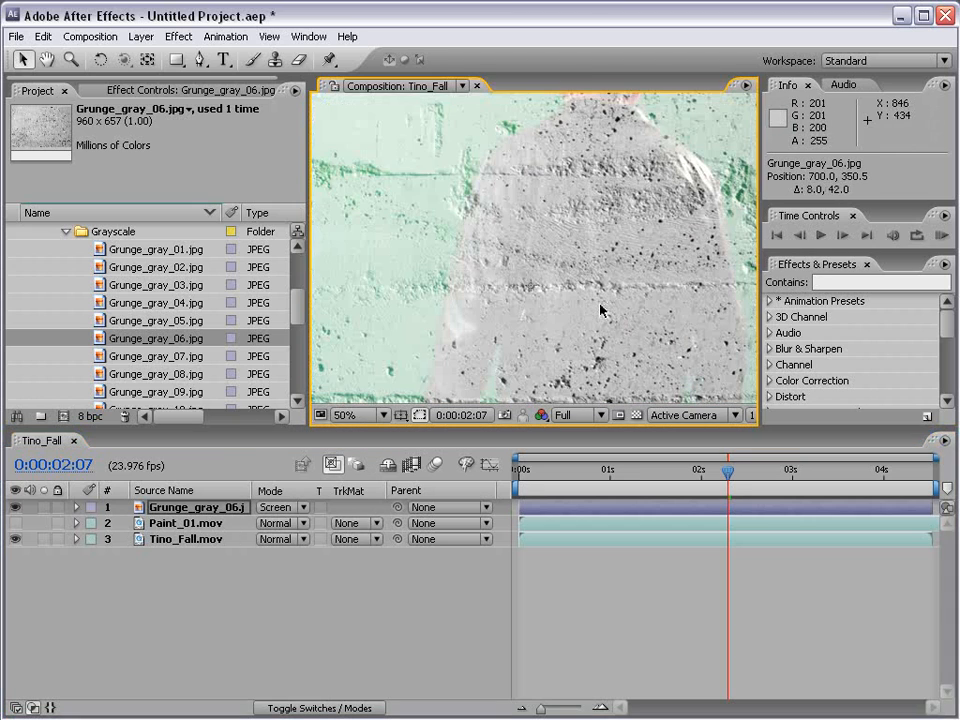
{"action": "key", "text": "comma"}
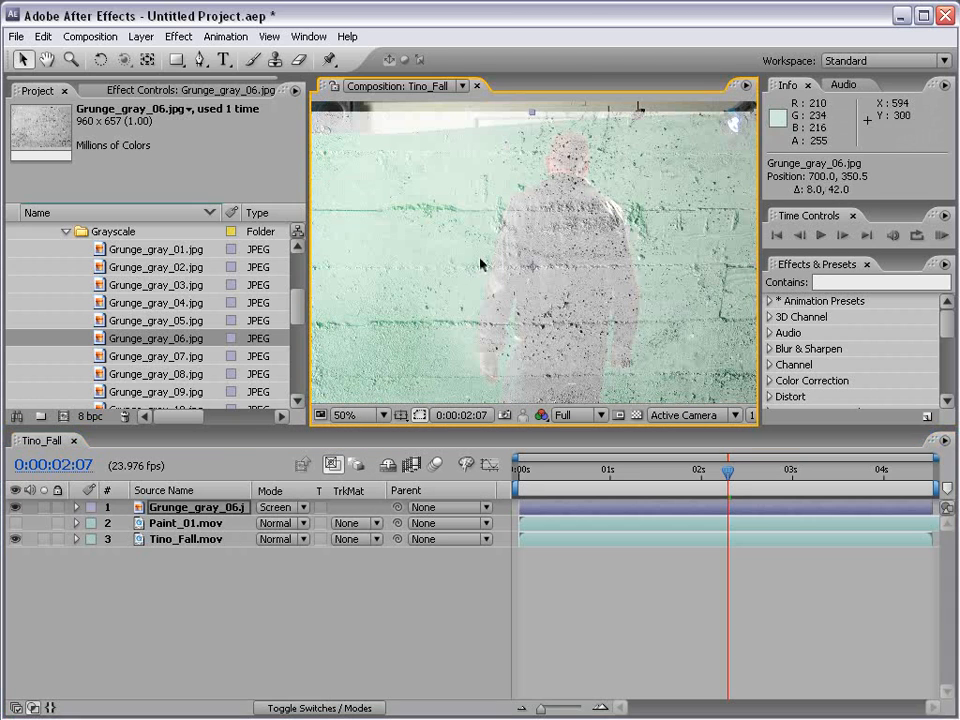
- Set Grunge_gray_06.jpg's blend mode to Overlay and inspect the texture over the footage
{"action": "left_click", "coordinate": [287, 512]}
{"action": "left_click", "coordinate": [287, 509]}
{"action": "left_click", "coordinate": [378, 597]}
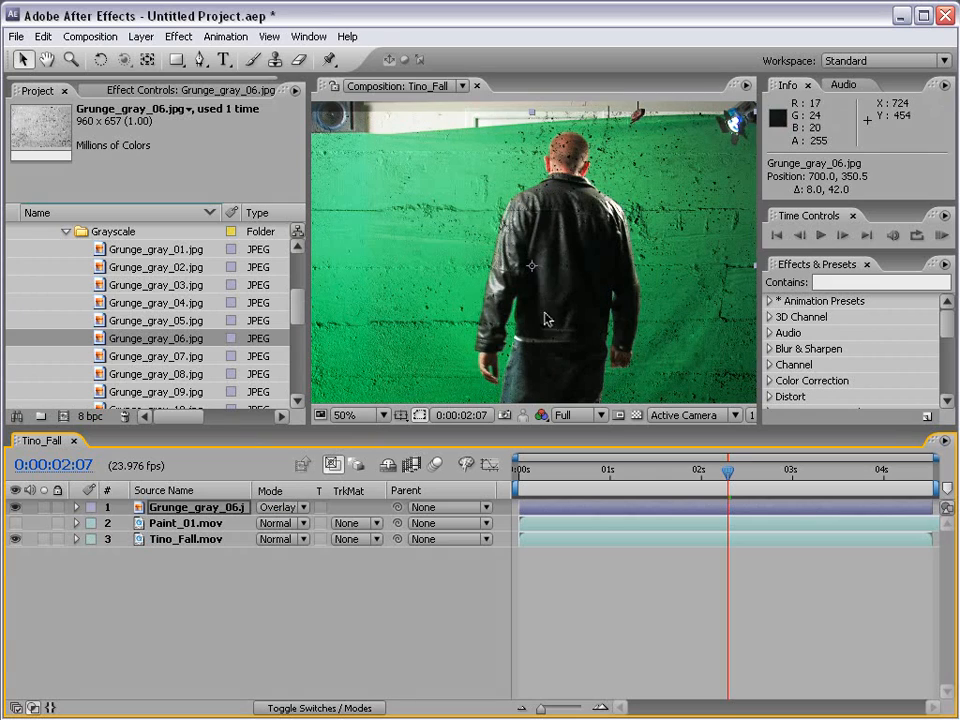
{"action": "key", "text": "comma"}
{"action": "key", "text": "period"}
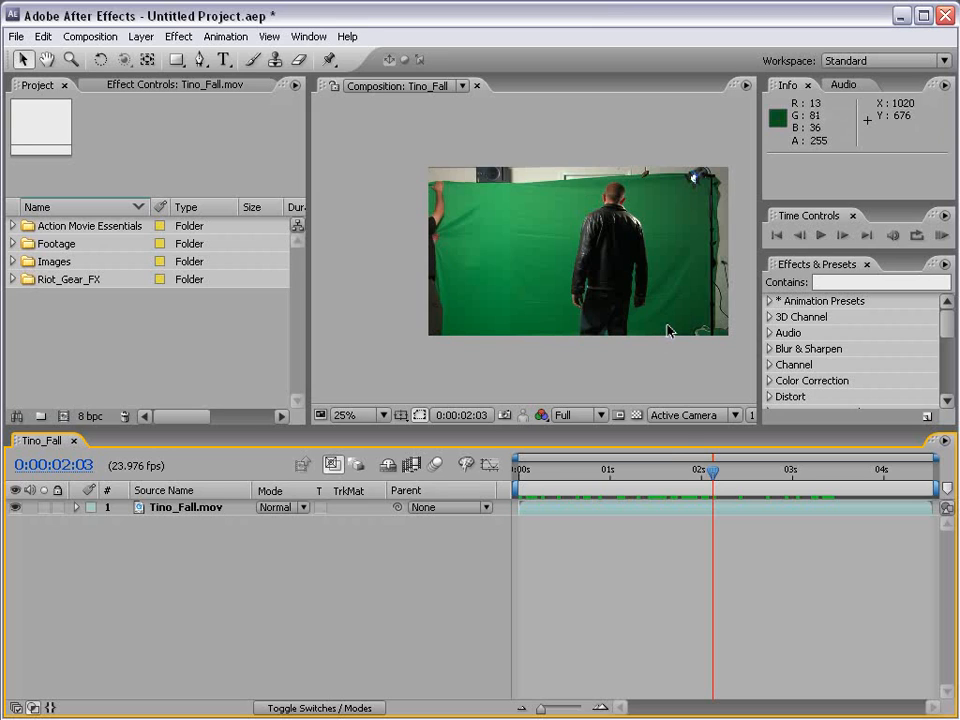
- Add Drop_01.mov from the Ink_Drops folder of Riot_Gear_FX to the composition above Tino_Fall.mov
{"action": "left_click", "coordinate": [636, 416]}
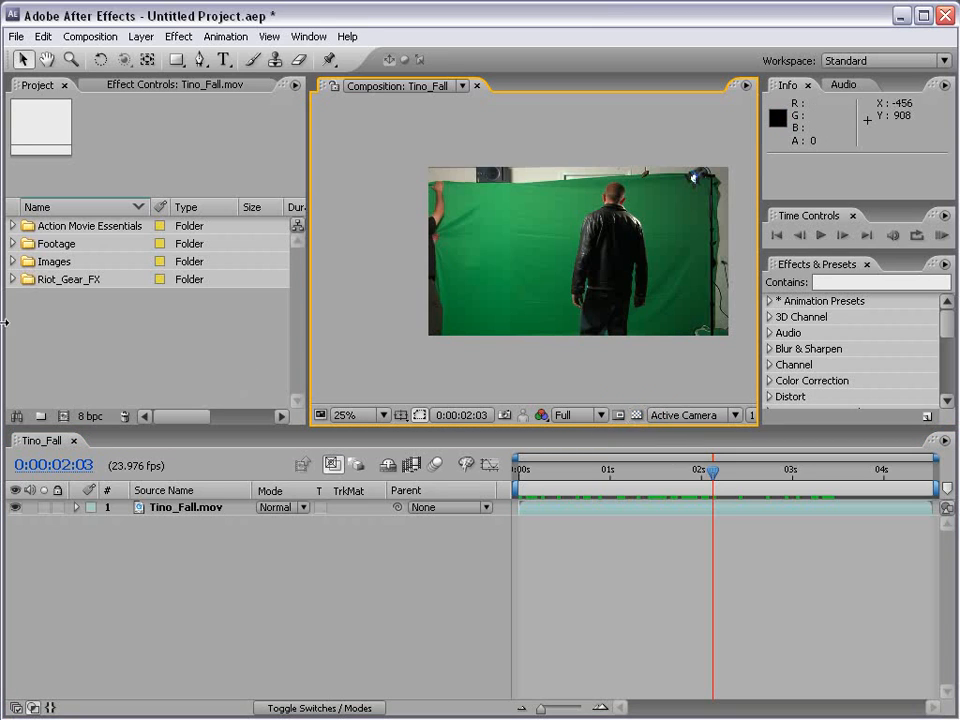
{"action": "left_click", "coordinate": [11, 280]}
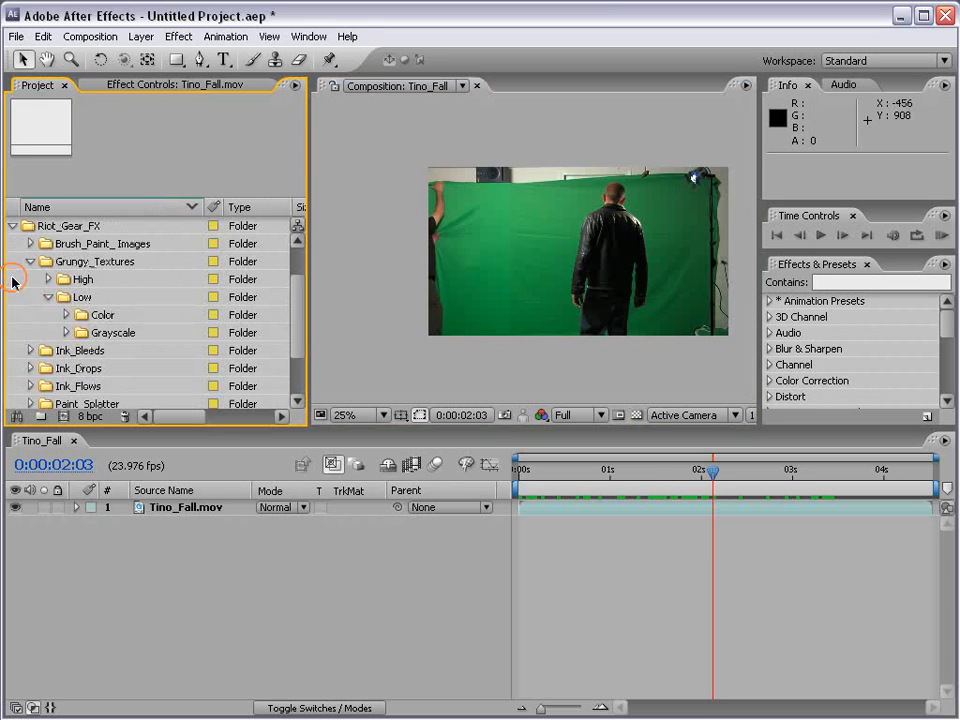
{"action": "left_click", "coordinate": [31, 262]}
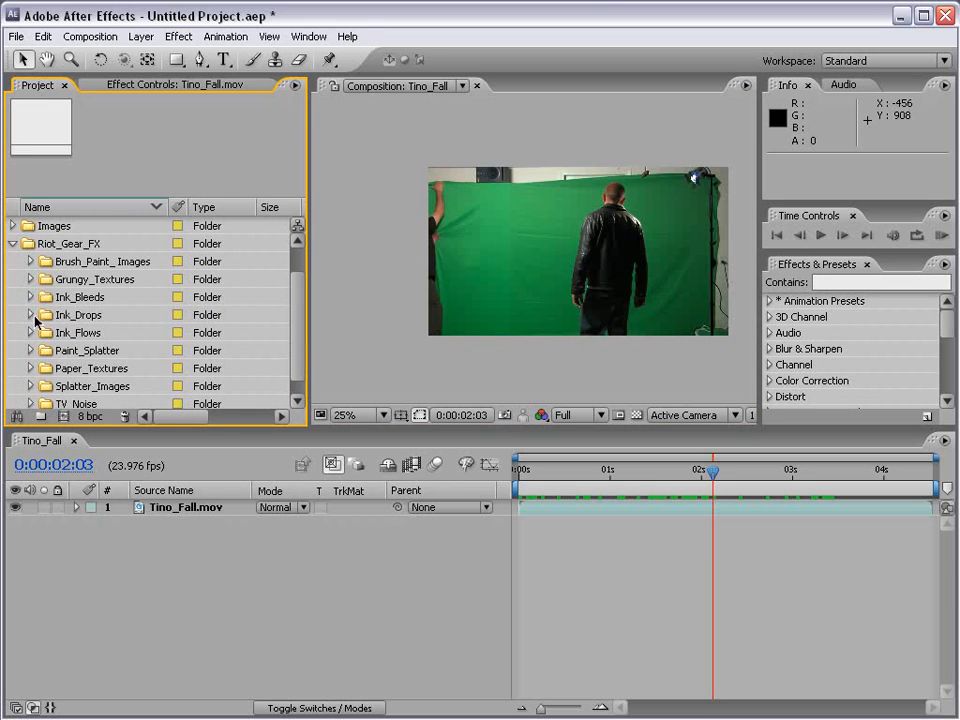
{"action": "left_click", "coordinate": [27, 315]}
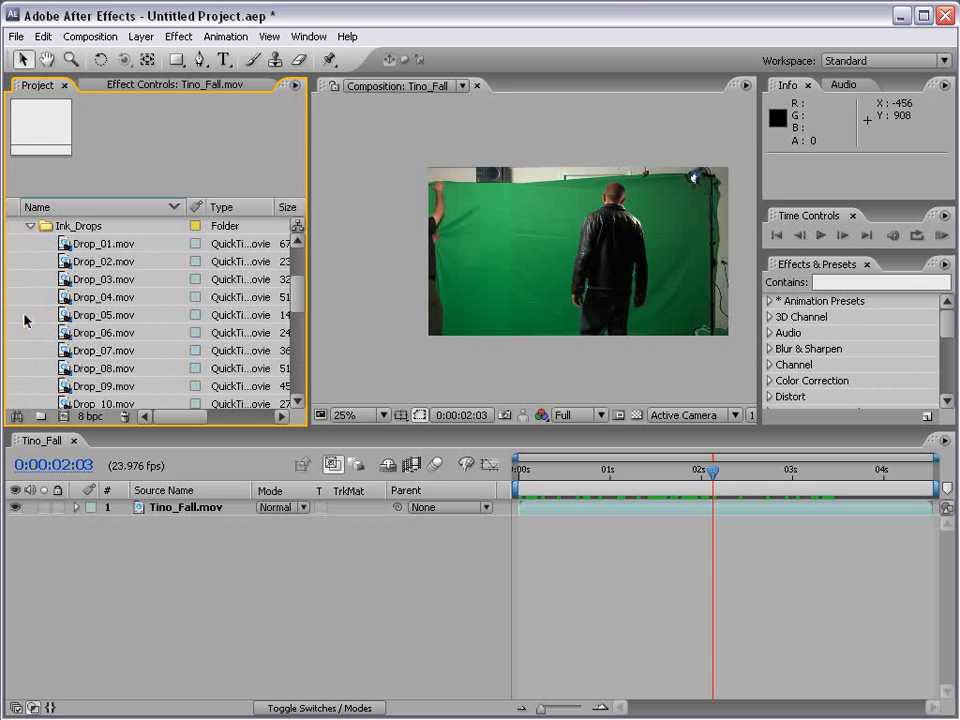
{"action": "left_click_drag", "start_coordinate": [63, 247], "coordinate": [576, 251]}
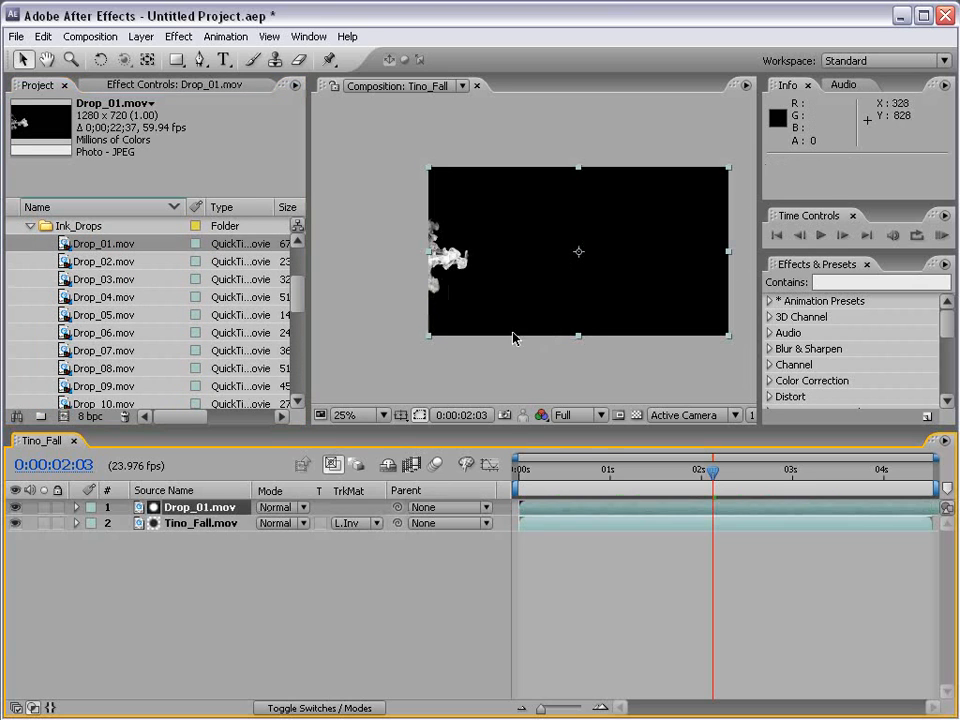
- Slide the Drop_01.mov layer earlier to start at -0:00:07:09 and select the Tino_Fall.mov layer beneath it
{"action": "mouse_move", "coordinate": [785, 505]}
{"action": "left_mouse_down"}
{"action": "mouse_move", "coordinate": [168, 507]}
{"action": "mouse_move", "coordinate": [354, 289]}
{"action": "left_mouse_up"}
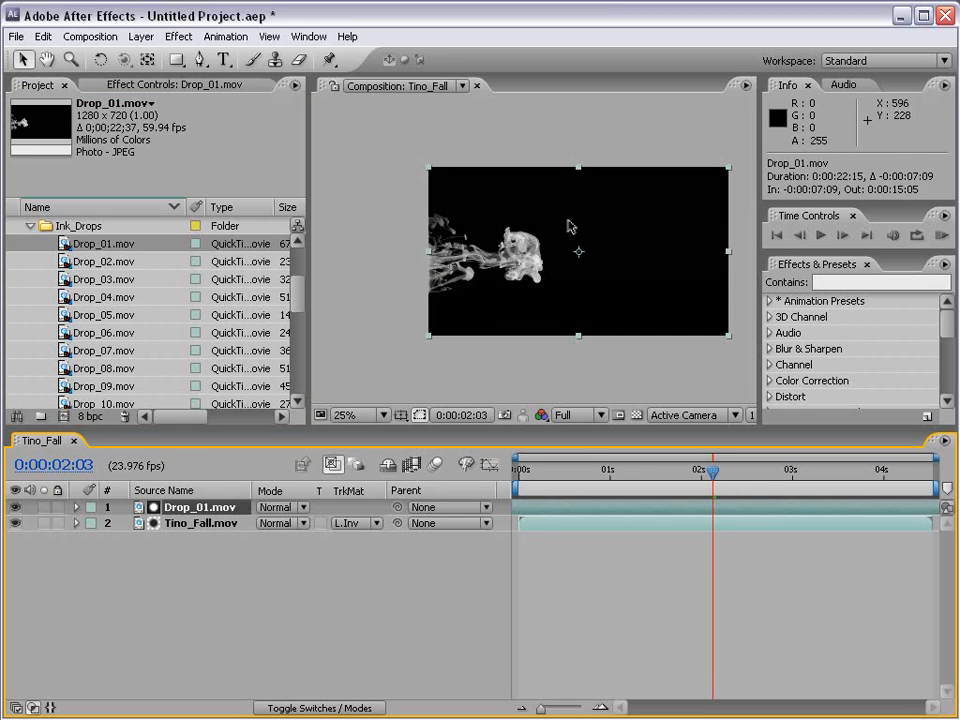
{"action": "scroll", "coordinate": [533, 262], "scroll_direction": "up", "scroll_amount": 1}
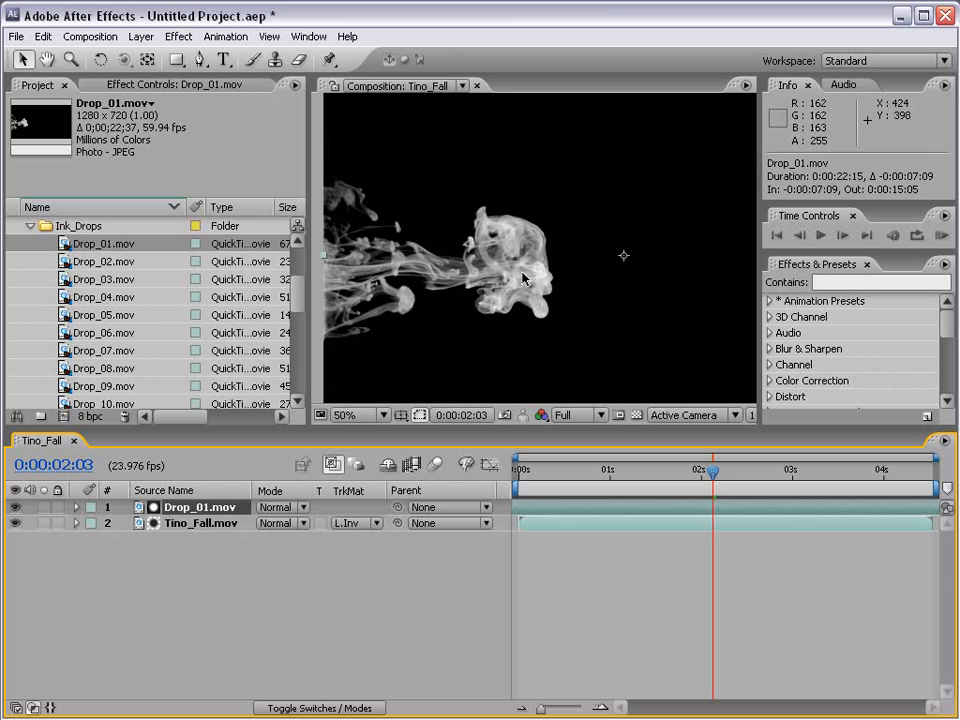
{"action": "left_click", "coordinate": [201, 522]}
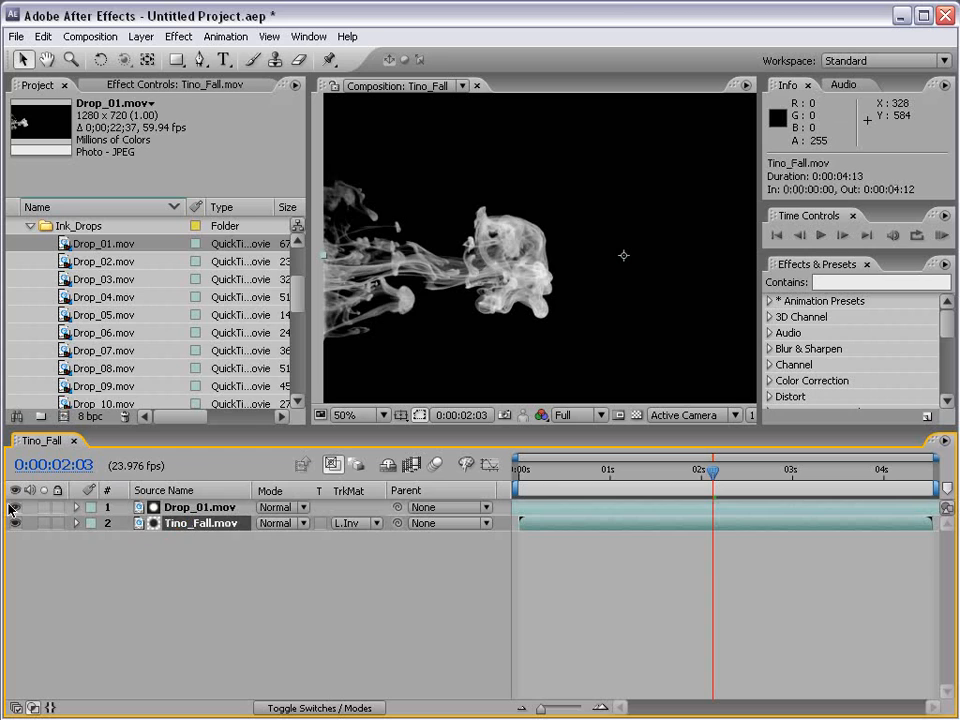
- Reset Tino_Fall.mov to No Track Matte and review the matte options that reference the Drop_01.mov layer
{"action": "left_click", "coordinate": [348, 523]}
{"action": "left_click", "coordinate": [365, 389]}
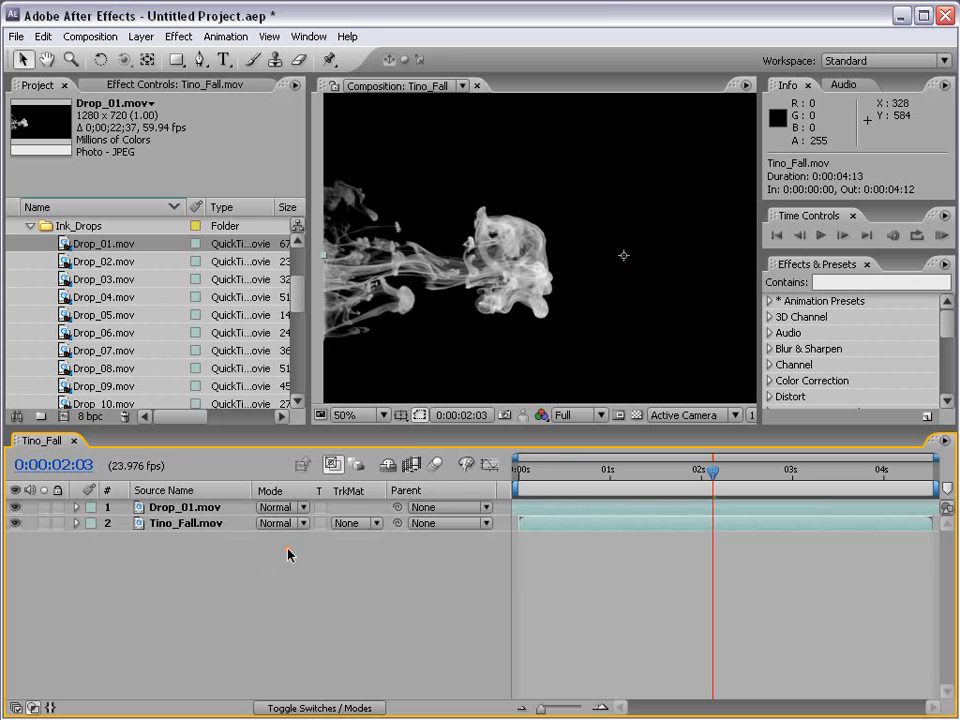
{"action": "left_click", "coordinate": [357, 523]}
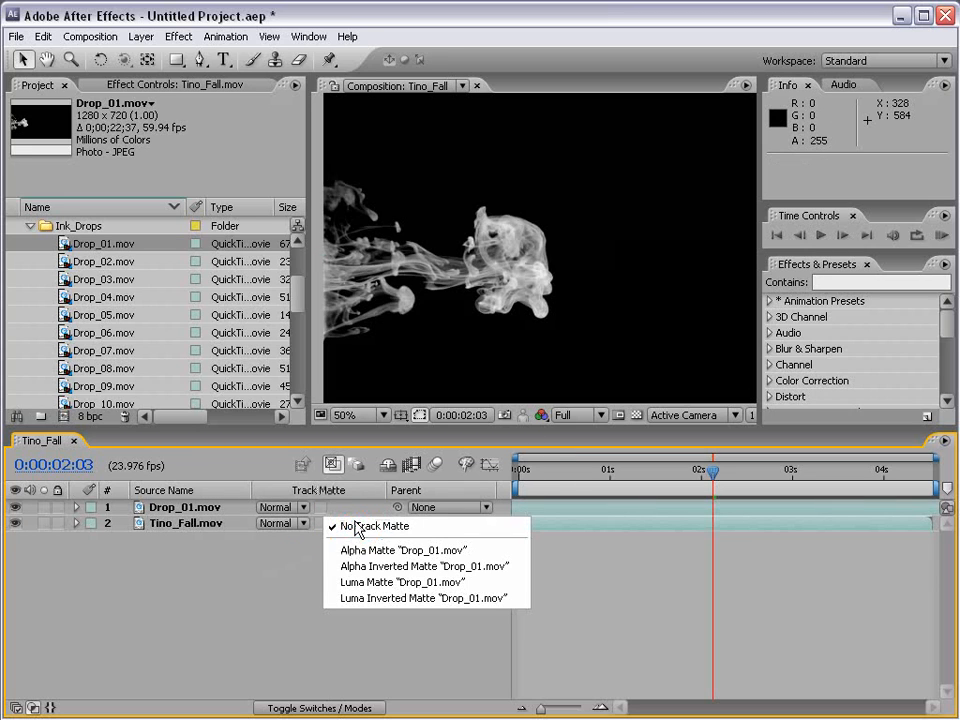
{"action": "left_click", "coordinate": [170, 509]}
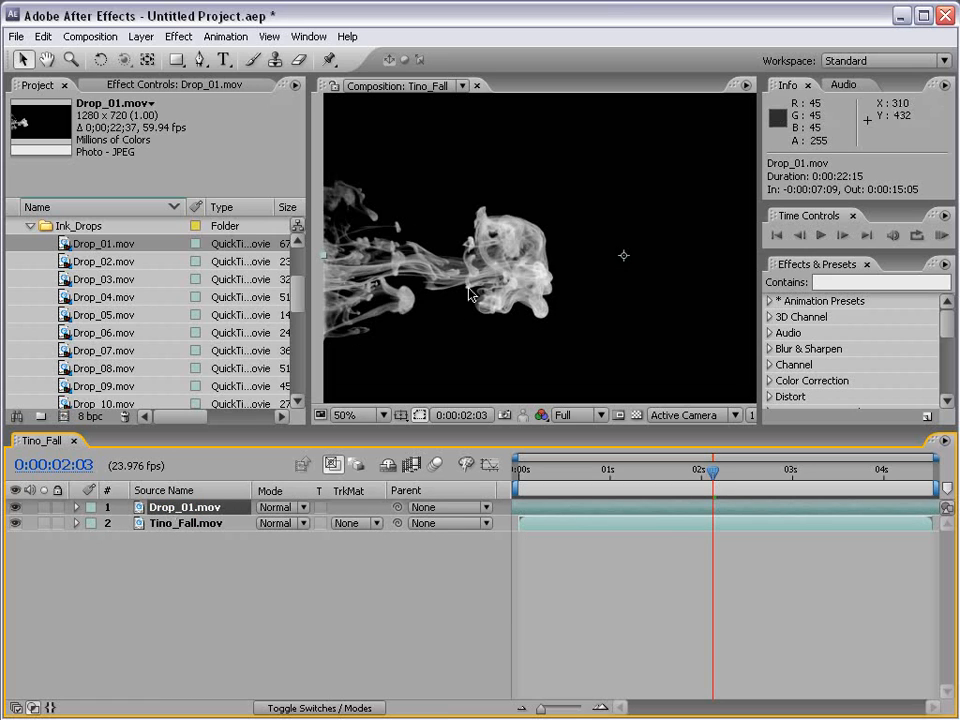
- Set Tino_Fall.mov's track matte to Luma Matte "Drop_01.mov" and view the result over the transparency grid with Drop_01.mov hidden
{"action": "left_click", "coordinate": [172, 526]}
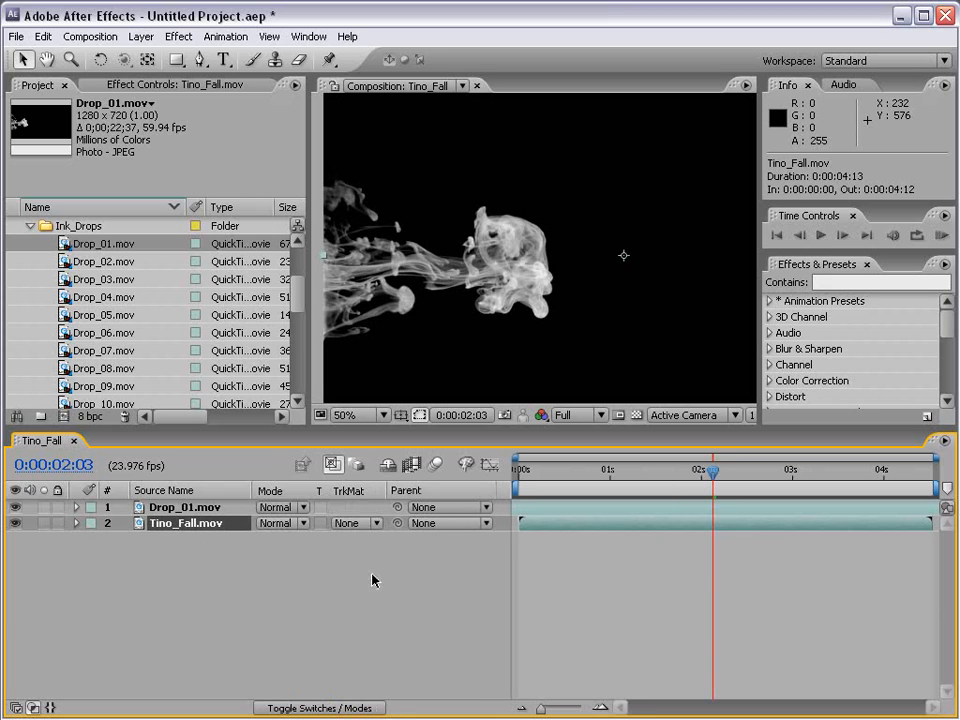
{"action": "left_click", "coordinate": [354, 524]}
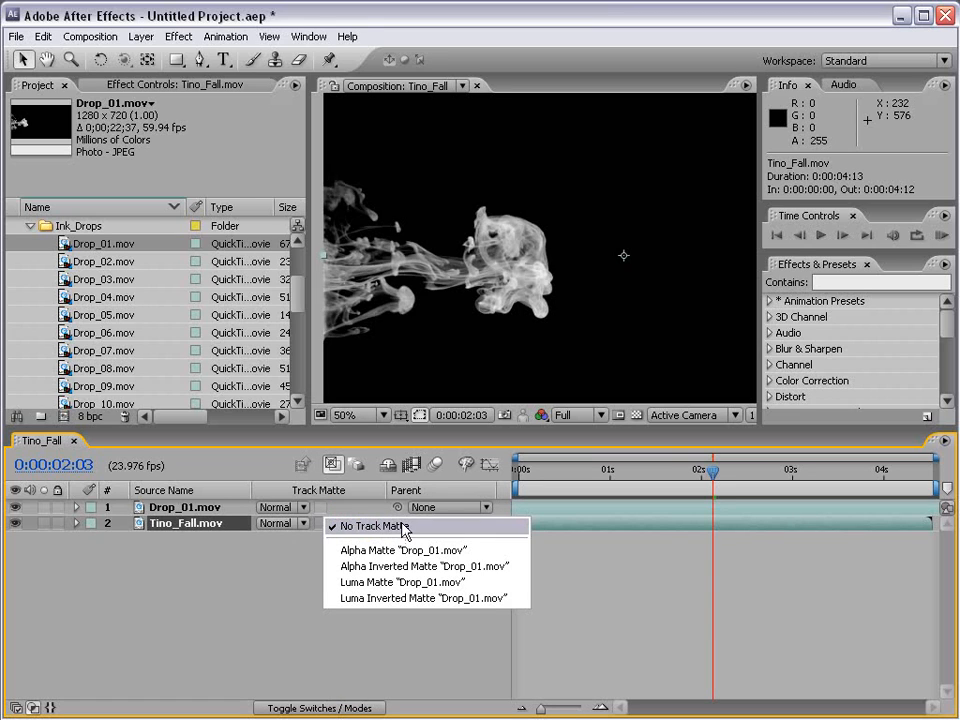
{"action": "left_click", "coordinate": [433, 584]}
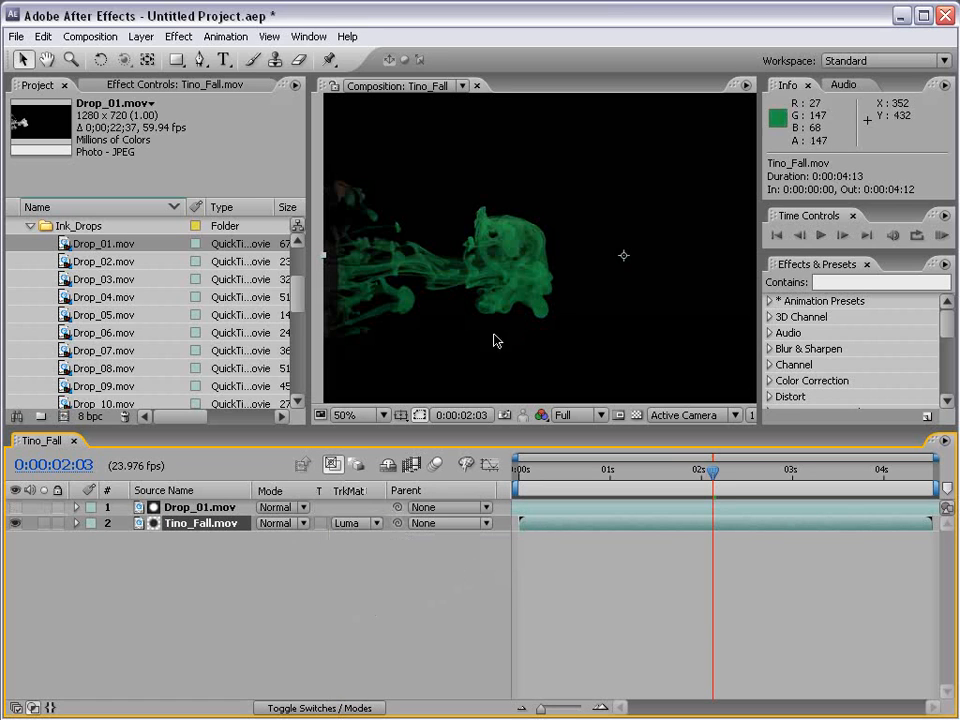
{"action": "left_click", "coordinate": [636, 416]}
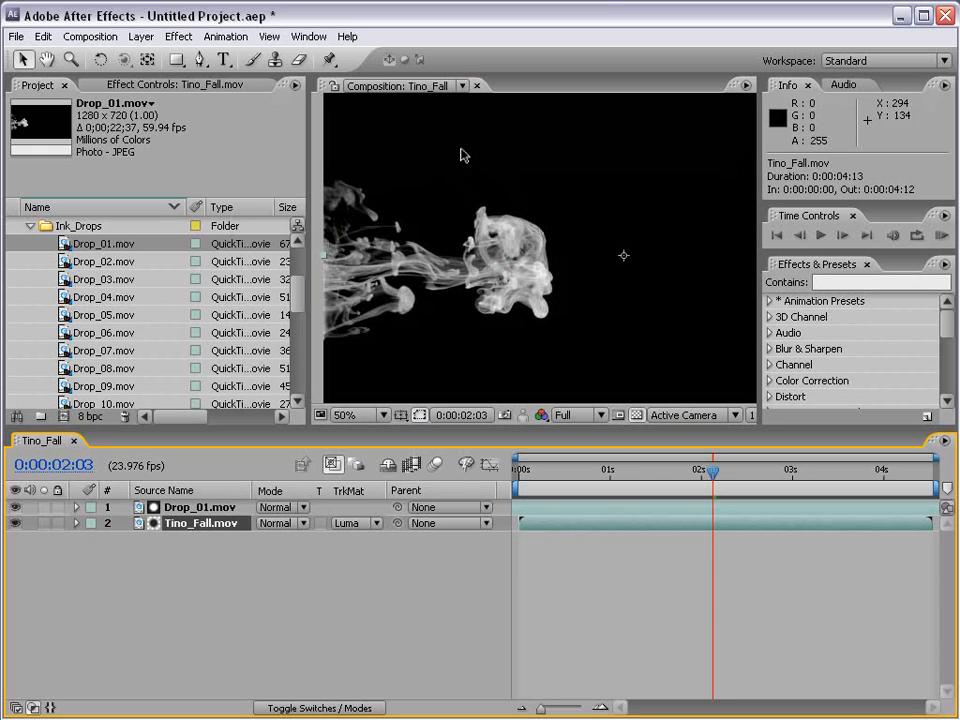
{"action": "left_click", "coordinate": [15, 508]}
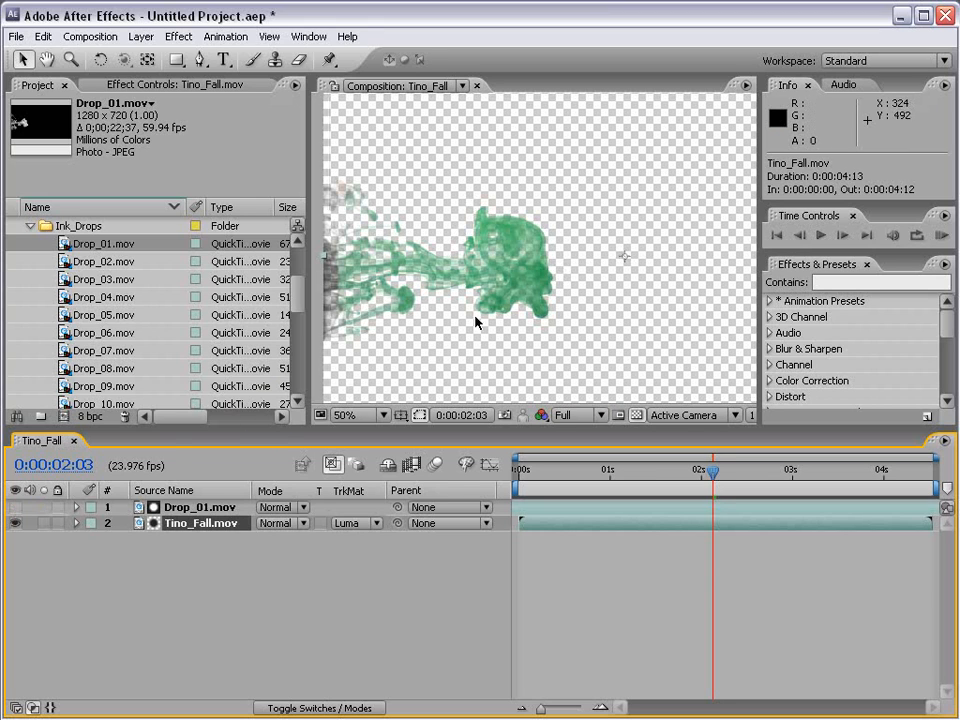
- Apply a Curves effect to Drop_01.mov with a steep RGB curve that turns the ink solid white, keeping the layer hidden as matte
{"action": "left_click", "coordinate": [15, 507]}
{"action": "left_click", "coordinate": [198, 507]}
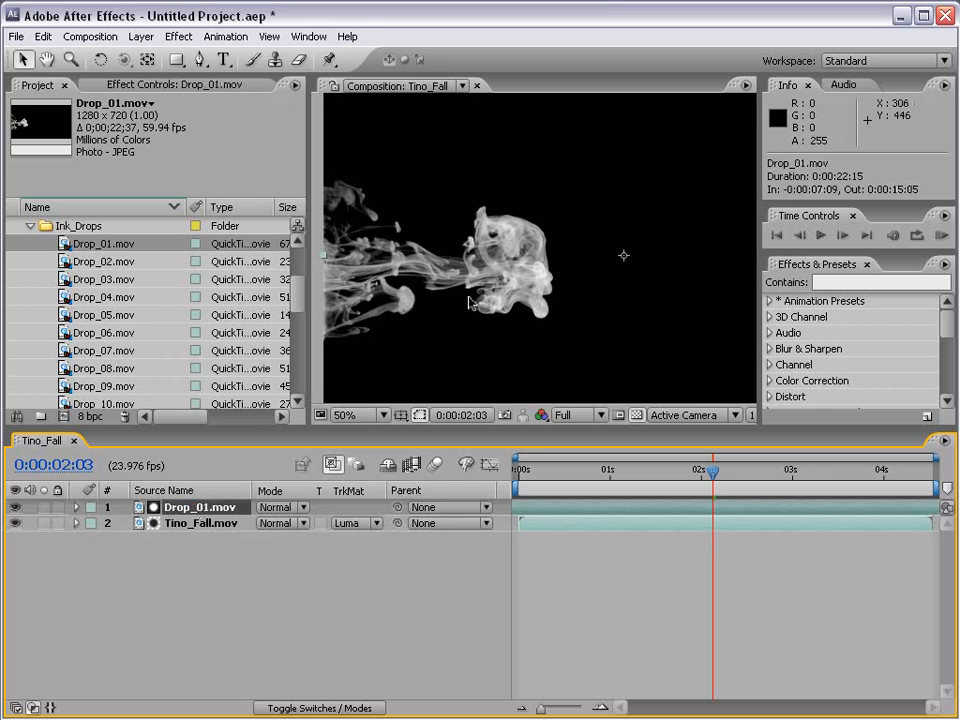
{"action": "left_click", "coordinate": [179, 37]}
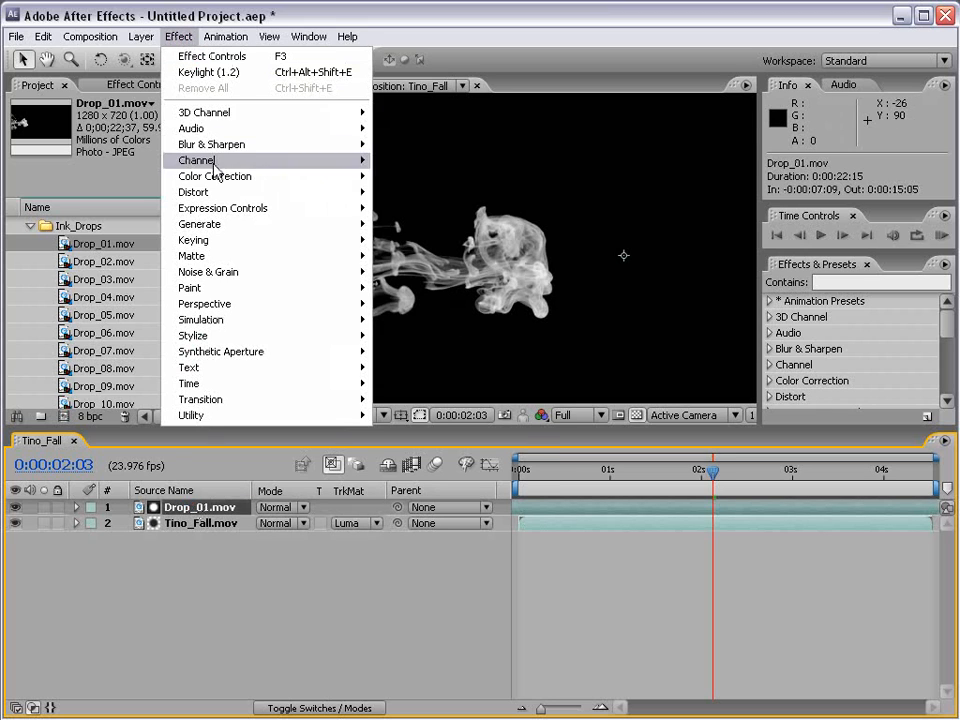
{"action": "mouse_move", "coordinate": [212, 176]}
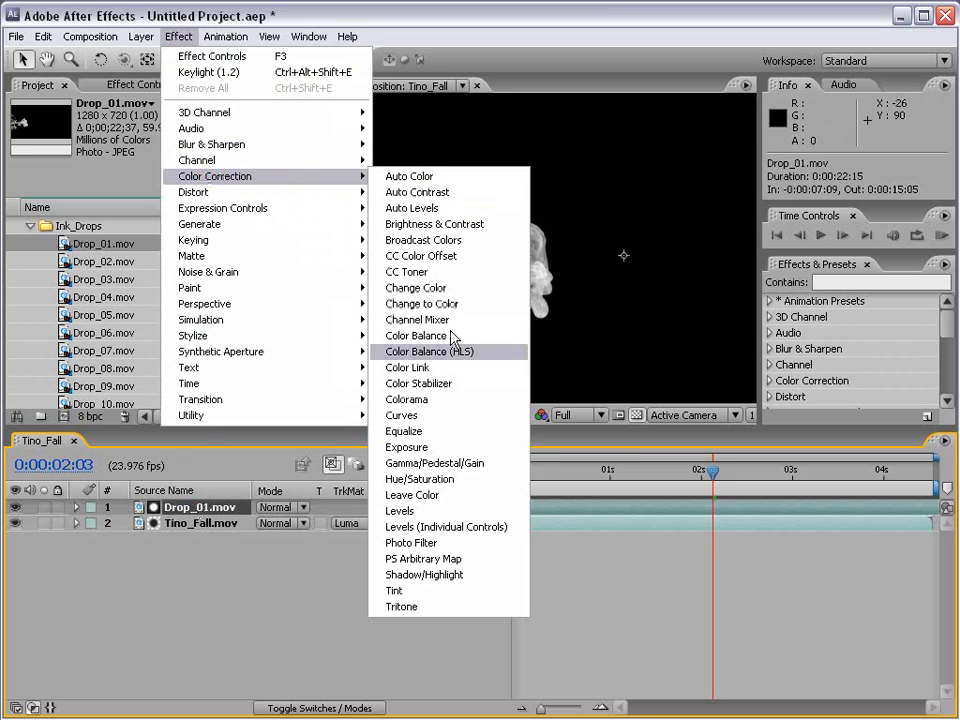
{"action": "left_click", "coordinate": [404, 415]}
{"action": "left_click", "coordinate": [128, 271]}
{"action": "left_click_drag", "start_coordinate": [128, 271], "coordinate": [78, 221]}
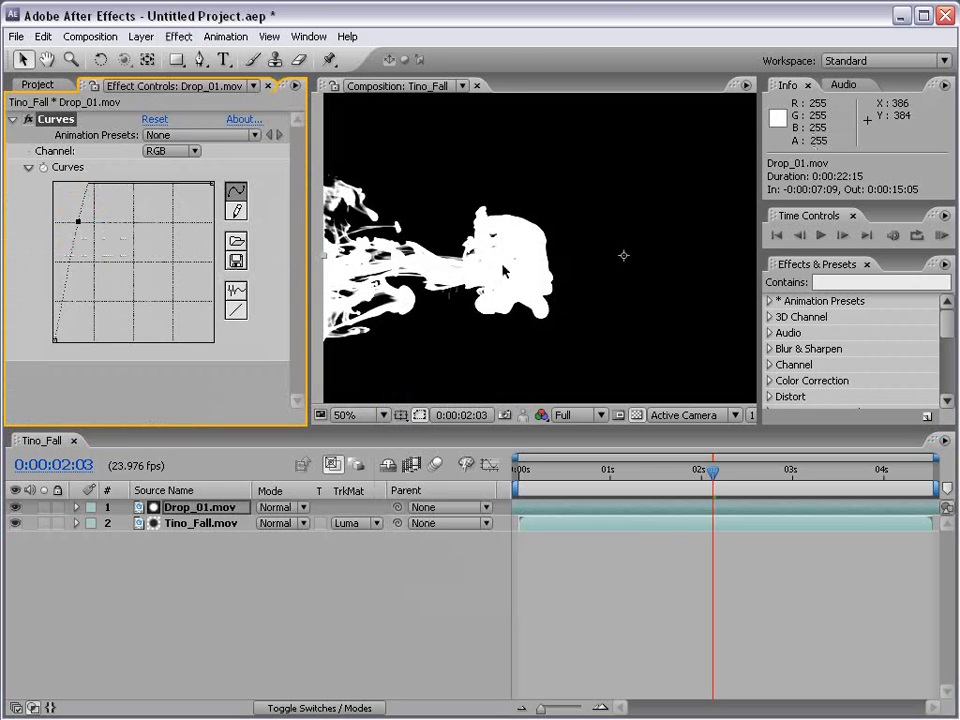
{"action": "left_click", "coordinate": [17, 509]}
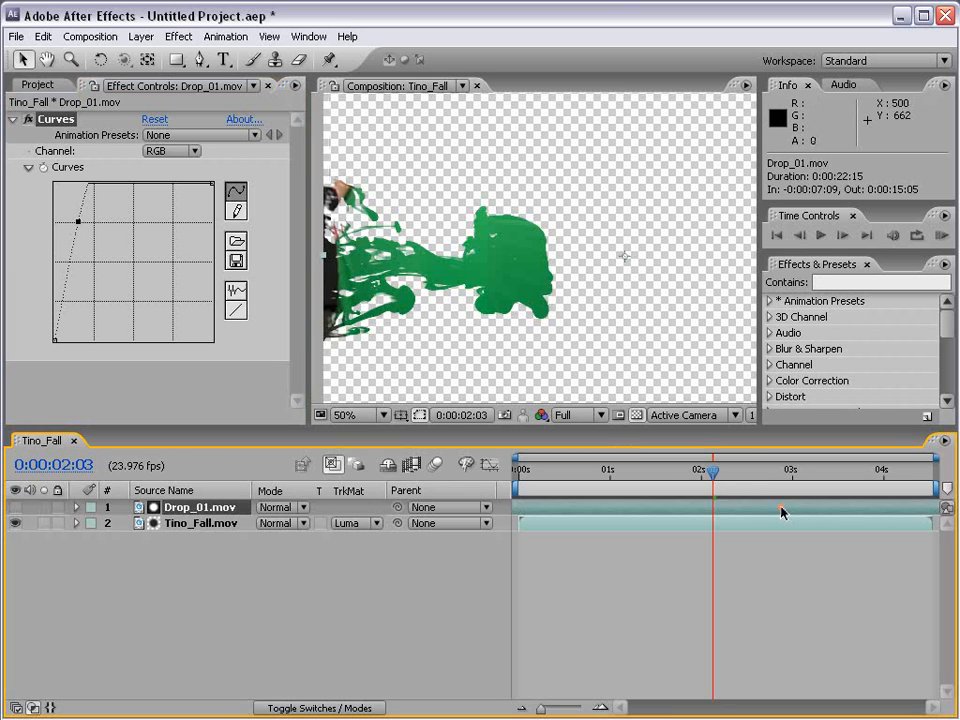
- Go to 0:00:03:09 and compare the ink matte with Drop_01.mov's Curves effect off and on
{"action": "left_click_drag", "start_coordinate": [713, 472], "coordinate": [826, 478]}
{"action": "left_click", "coordinate": [27, 120]}
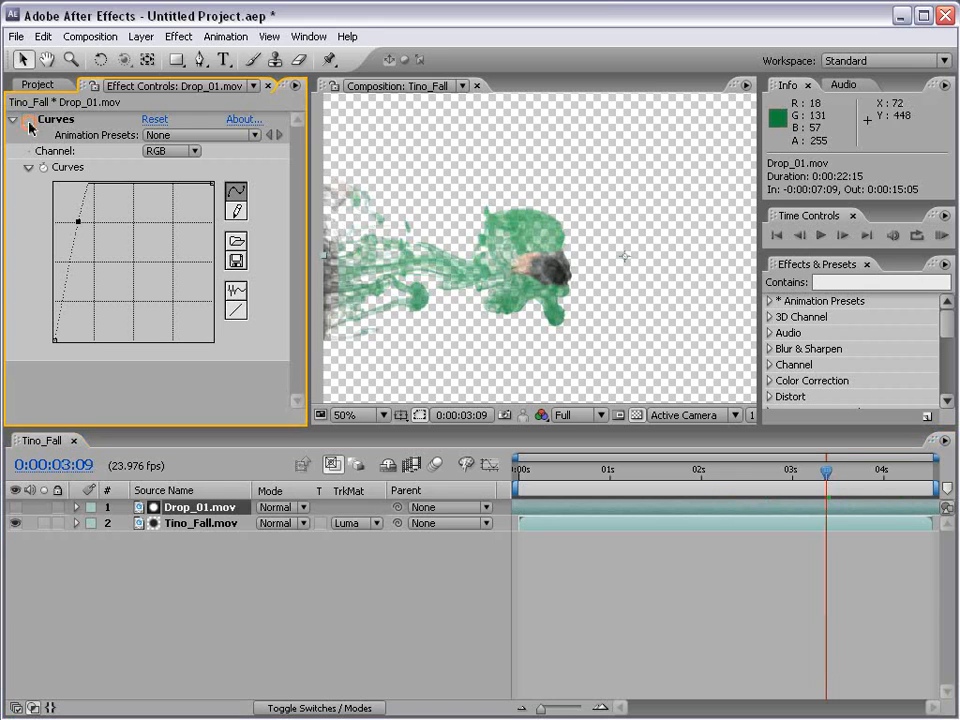
{"action": "key", "text": "period"}
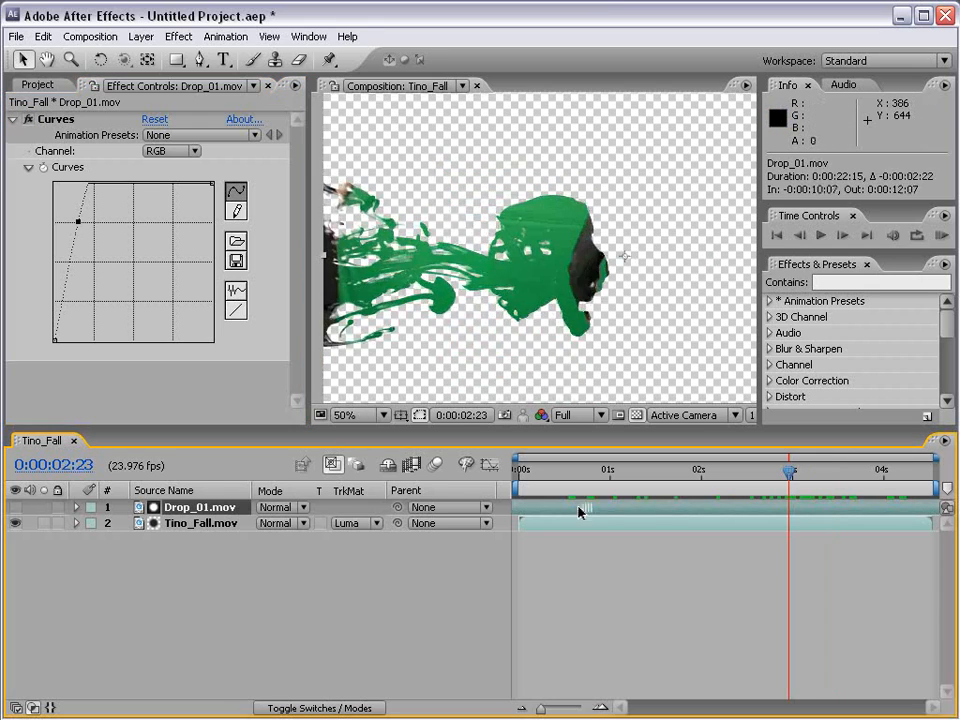
- Slide Drop_01.mov earlier to start at -0:00:12:01, enlarge it, and reposition it to about 880, 316
{"action": "key", "text": "comma"}
{"action": "left_click_drag", "start_coordinate": [730, 338], "coordinate": [829, 392]}
{"action": "left_click_drag", "start_coordinate": [512, 321], "coordinate": [569, 311]}
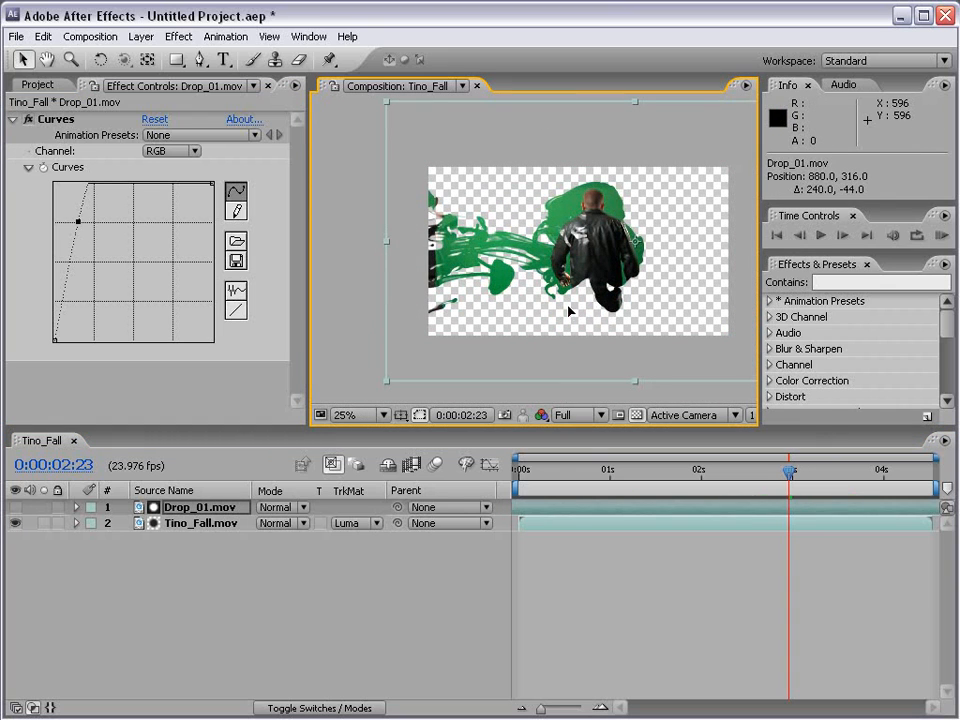
- Change Tino_Fall.mov's track matte to Luma Inverted Matte "Drop_01.mov"
{"action": "left_click", "coordinate": [168, 524]}
{"action": "left_click", "coordinate": [357, 522]}
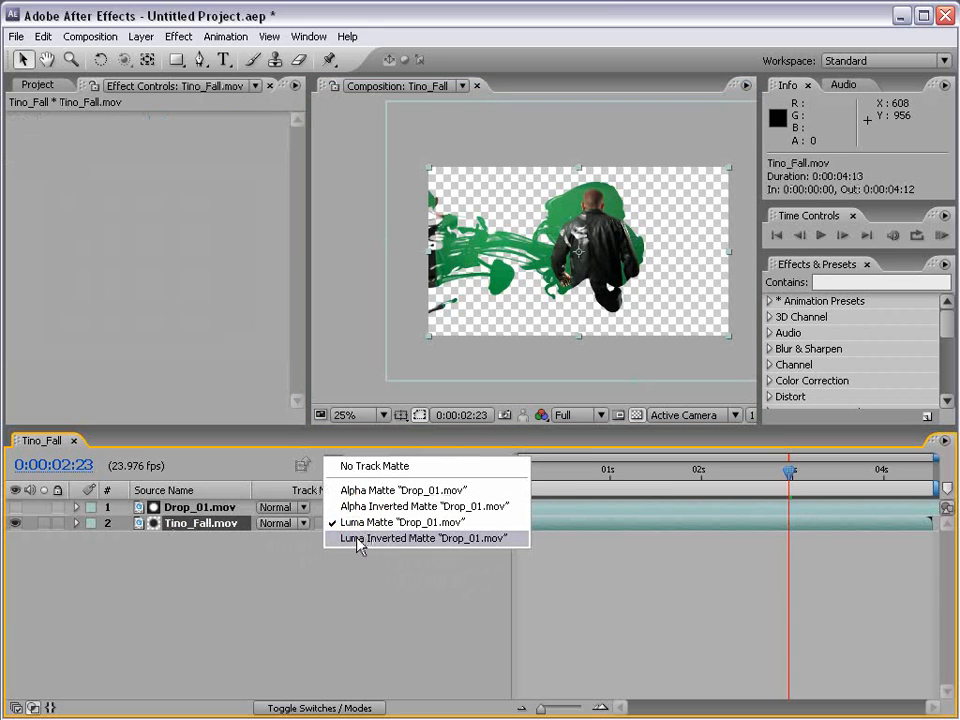
{"action": "left_click", "coordinate": [362, 540]}
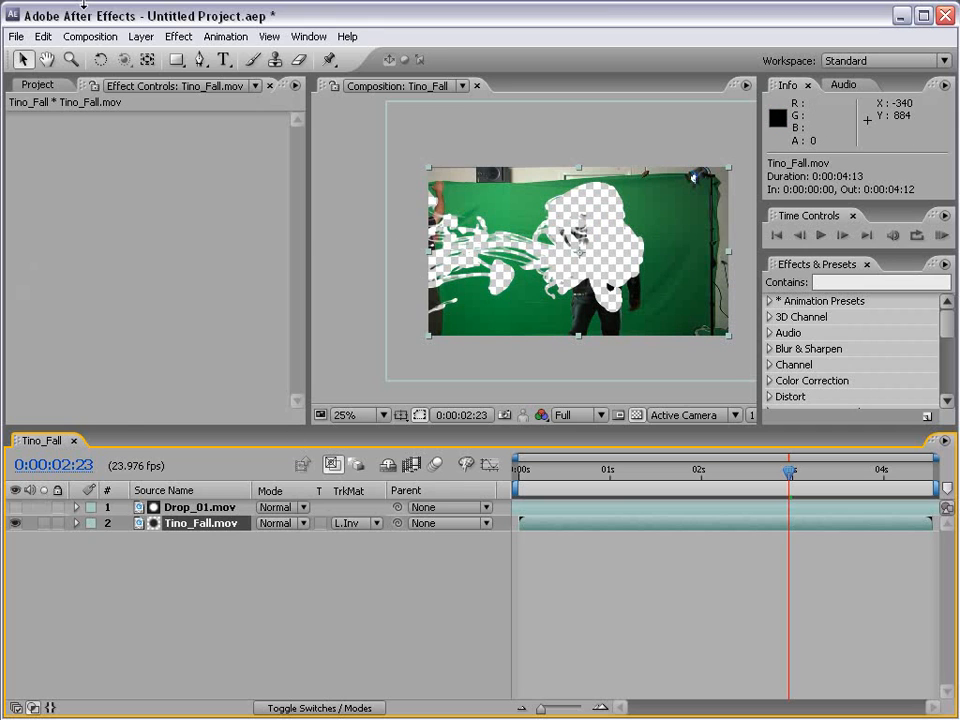
- Replace the Tino_Fall.mov layer's source with cloud.jpg from the Images folder, keeping its inverted luma matte
{"action": "left_click", "coordinate": [37, 84]}
{"action": "left_click", "coordinate": [175, 526]}
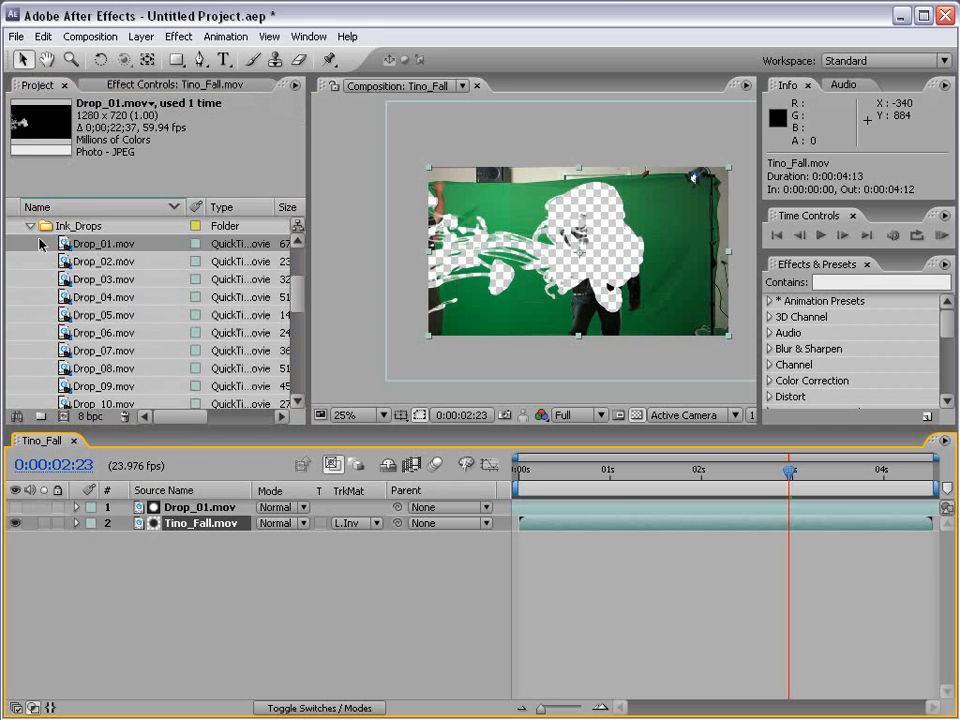
{"action": "left_click", "coordinate": [31, 228]}
{"action": "scroll", "coordinate": [222, 245], "scroll_direction": "up", "scroll_amount": 1}
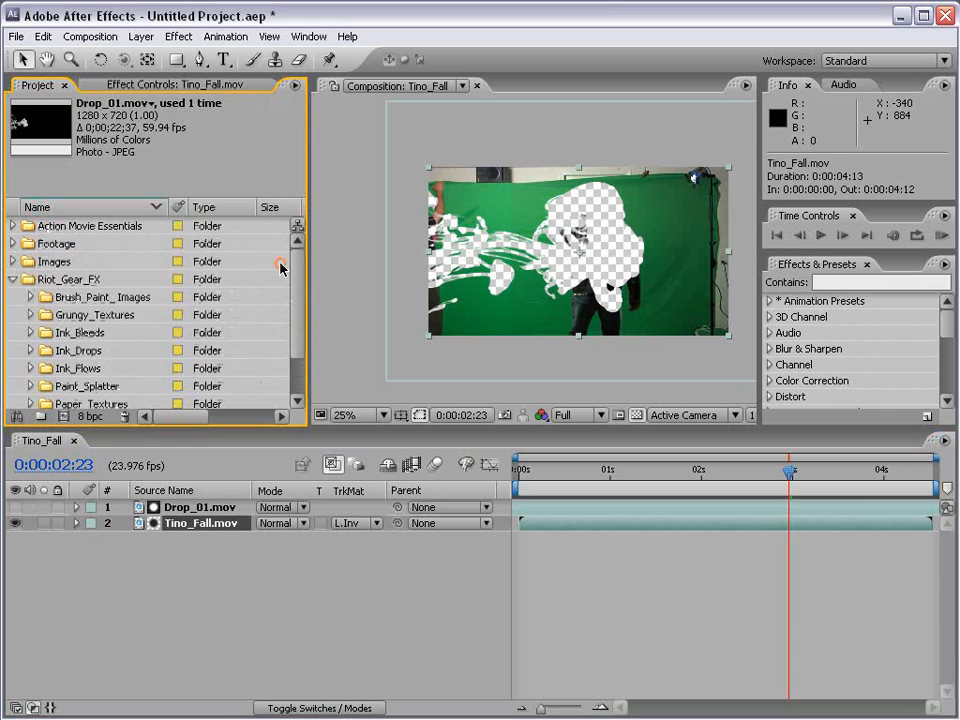
{"action": "left_click", "coordinate": [12, 279]}
{"action": "left_click", "coordinate": [12, 261]}
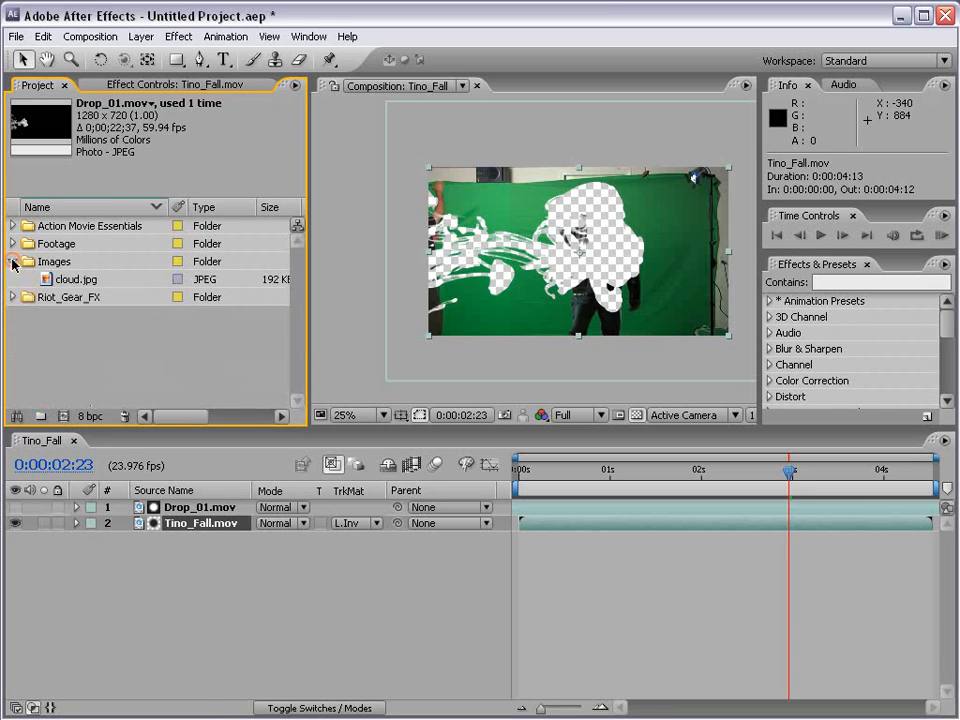
{"action": "left_click", "coordinate": [64, 279]}
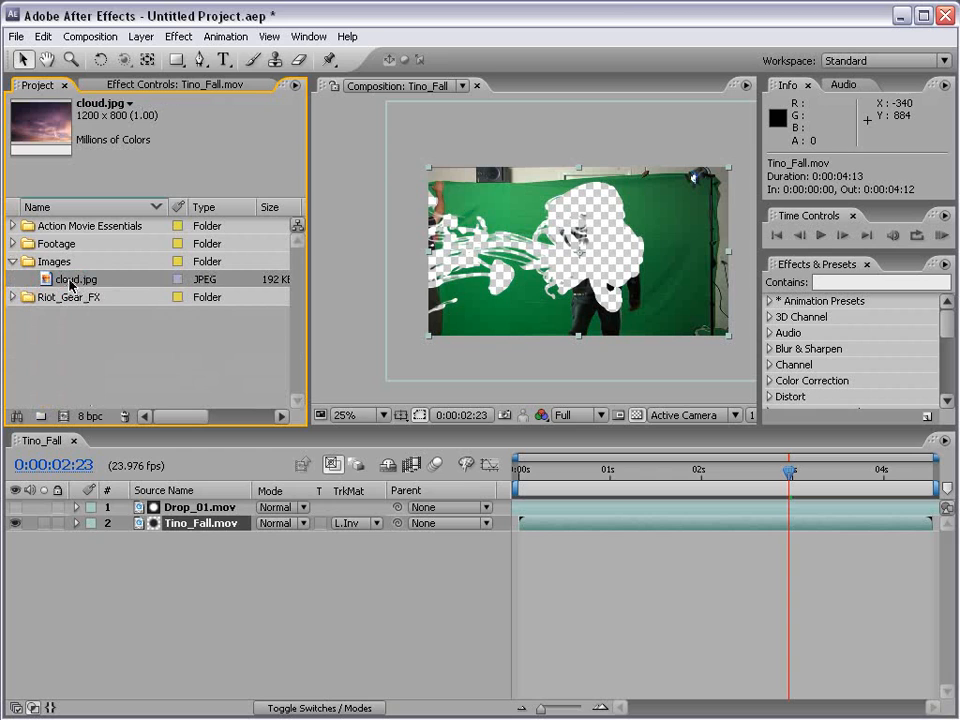
{"action": "left_click_drag", "start_coordinate": [68, 284], "coordinate": [193, 524]}
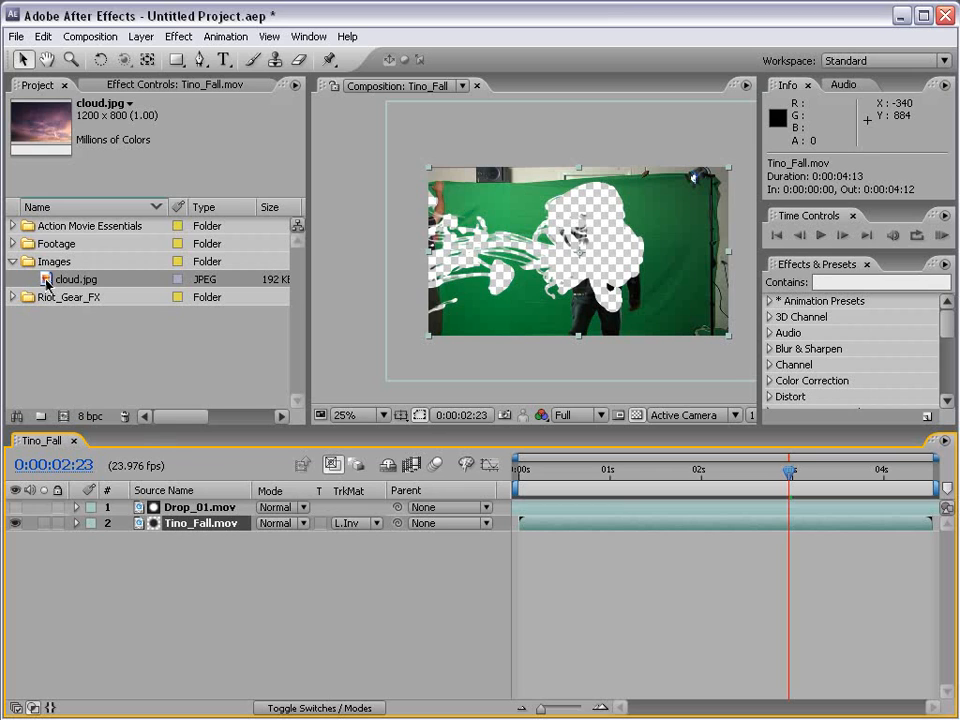
{"action": "left_click_drag", "start_coordinate": [47, 284], "coordinate": [178, 530]}
{"action": "key", "text": "alt"}
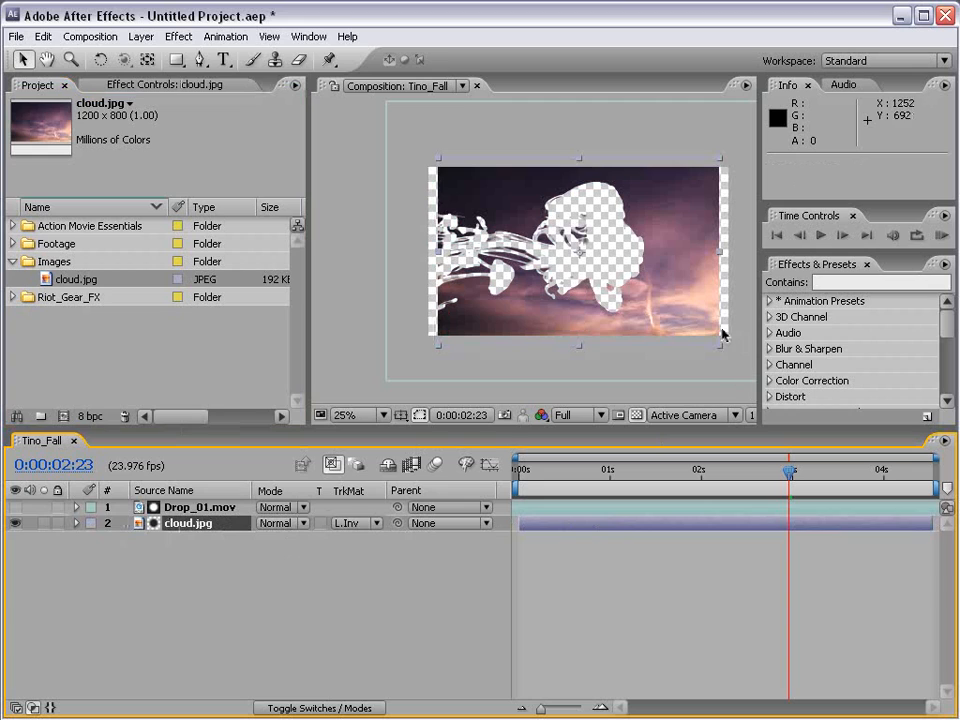
- Scale cloud.jpg up to about 110% to fill the frame and check the cutout with the transparency grid off and on
{"action": "left_click_drag", "start_coordinate": [721, 347], "coordinate": [735, 363]}
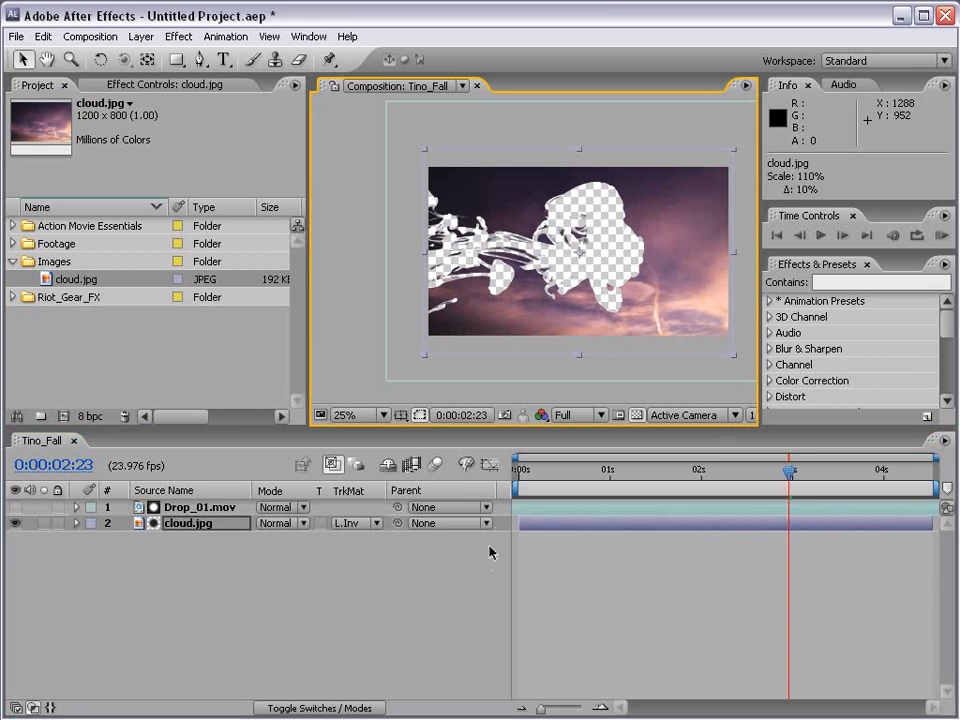
{"action": "left_click", "coordinate": [636, 415]}
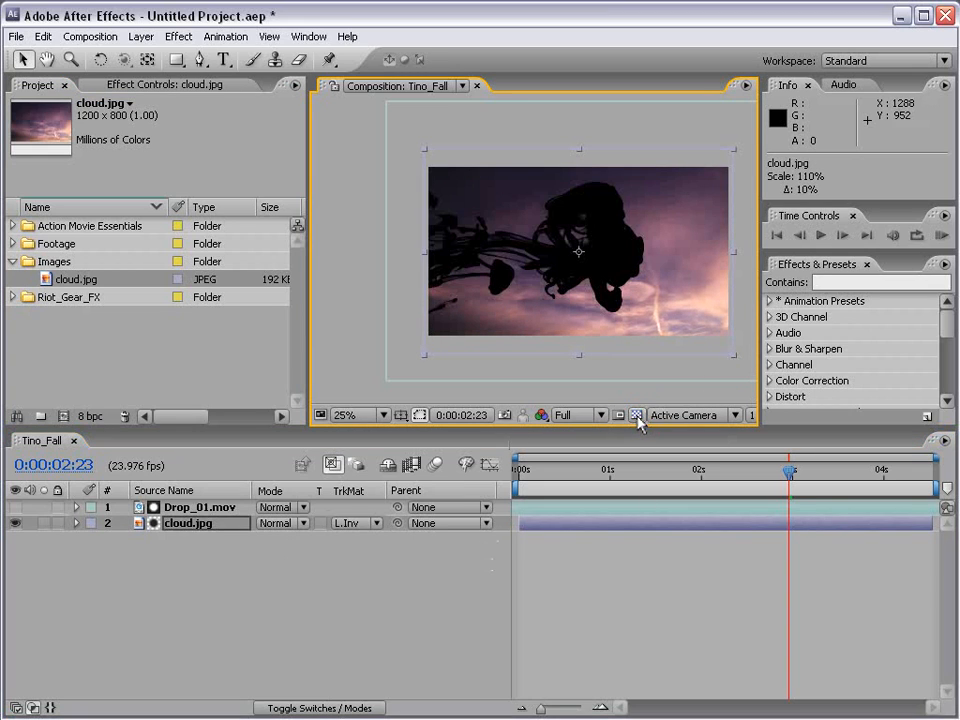
{"action": "left_click", "coordinate": [637, 415]}
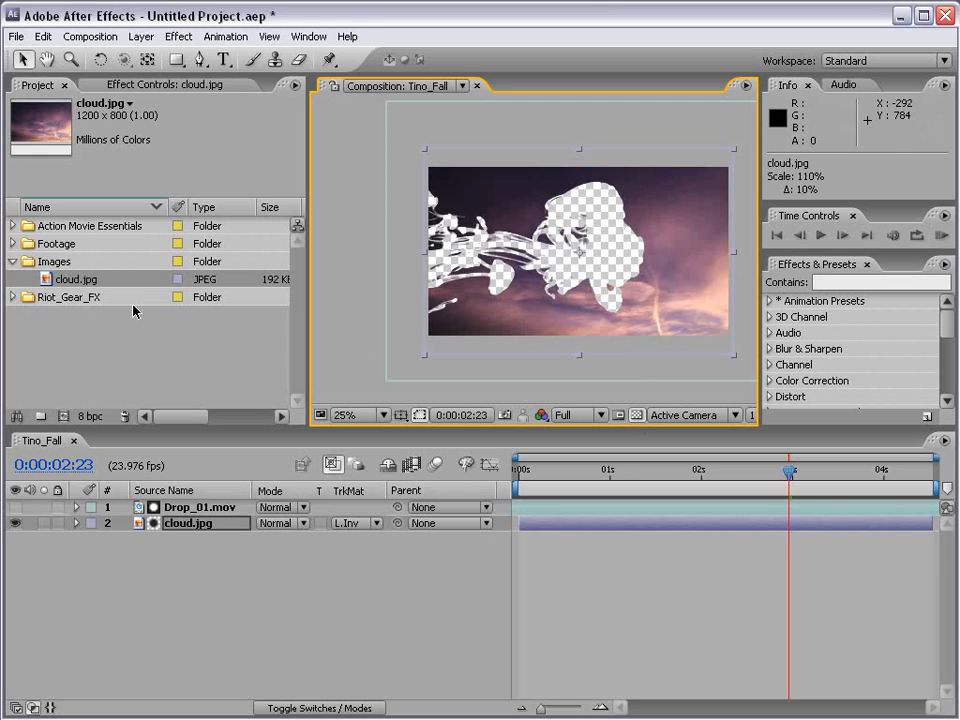
- Add Mall Video from the Footage folder beneath cloud.jpg starting at 0:00:00:08 and move it to about 600, 352
{"action": "left_click", "coordinate": [12, 243]}
{"action": "left_click", "coordinate": [66, 279]}
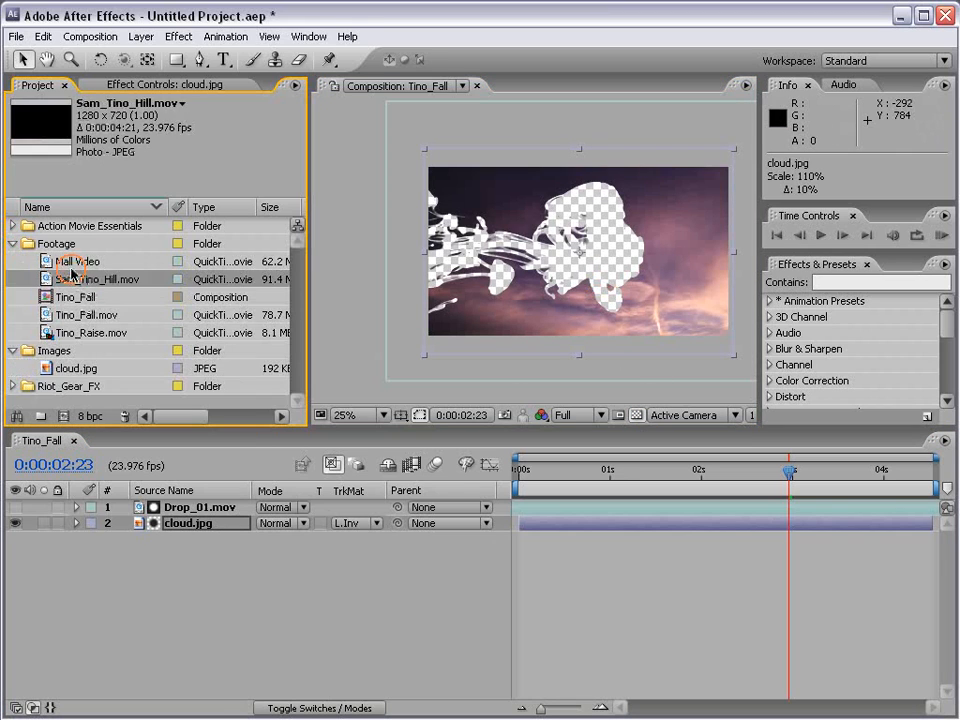
{"action": "left_click_drag", "start_coordinate": [70, 261], "coordinate": [574, 493]}
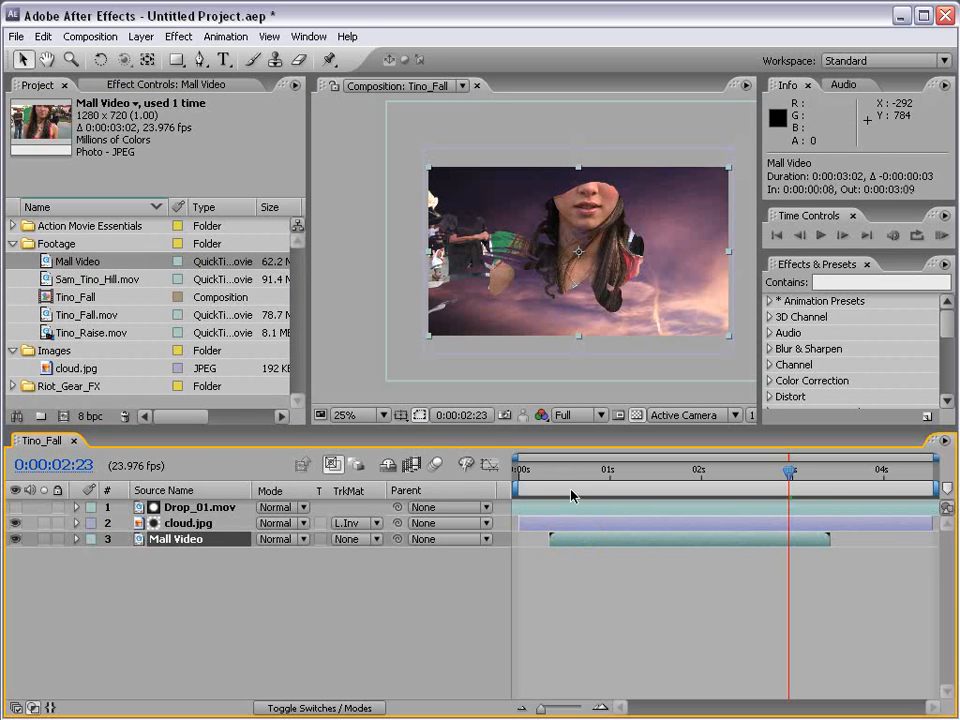
{"action": "mouse_move", "coordinate": [568, 276]}
{"action": "left_mouse_down"}
{"action": "mouse_move", "coordinate": [586, 266]}
{"action": "mouse_move", "coordinate": [534, 274]}
{"action": "mouse_move", "coordinate": [558, 274]}
{"action": "left_mouse_up"}
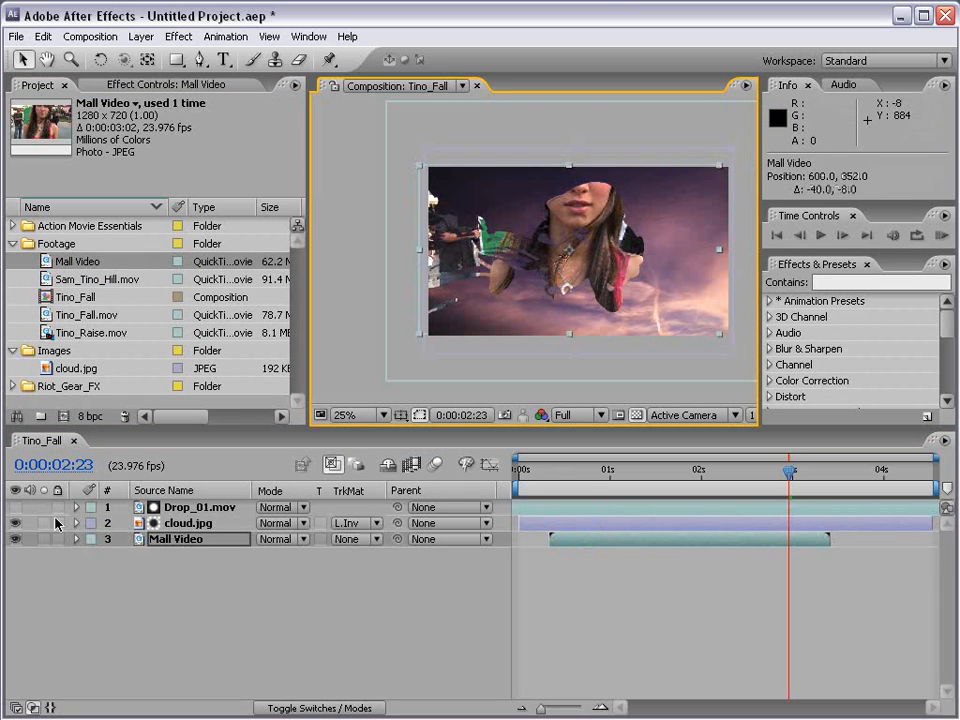
{"action": "left_click", "coordinate": [14, 523]}
{"action": "left_click", "coordinate": [14, 523]}
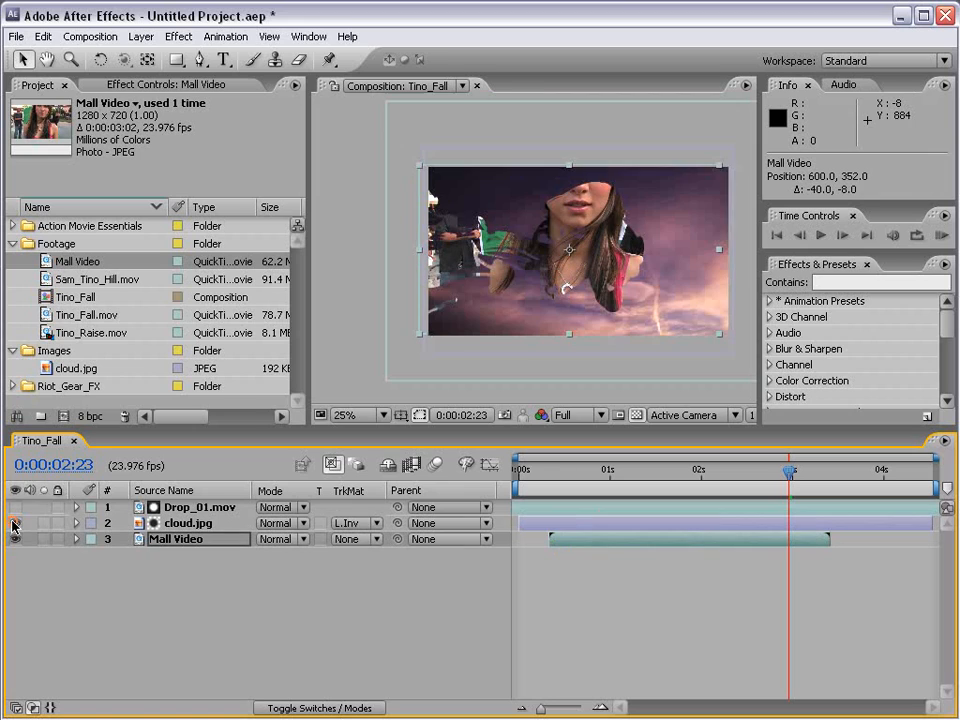
- Go to 0:00:01:00 and inspect the Drop_01.mov matte by briefly showing the layer
{"action": "left_click_drag", "start_coordinate": [587, 472], "coordinate": [611, 472]}
{"action": "left_click", "coordinate": [200, 507]}
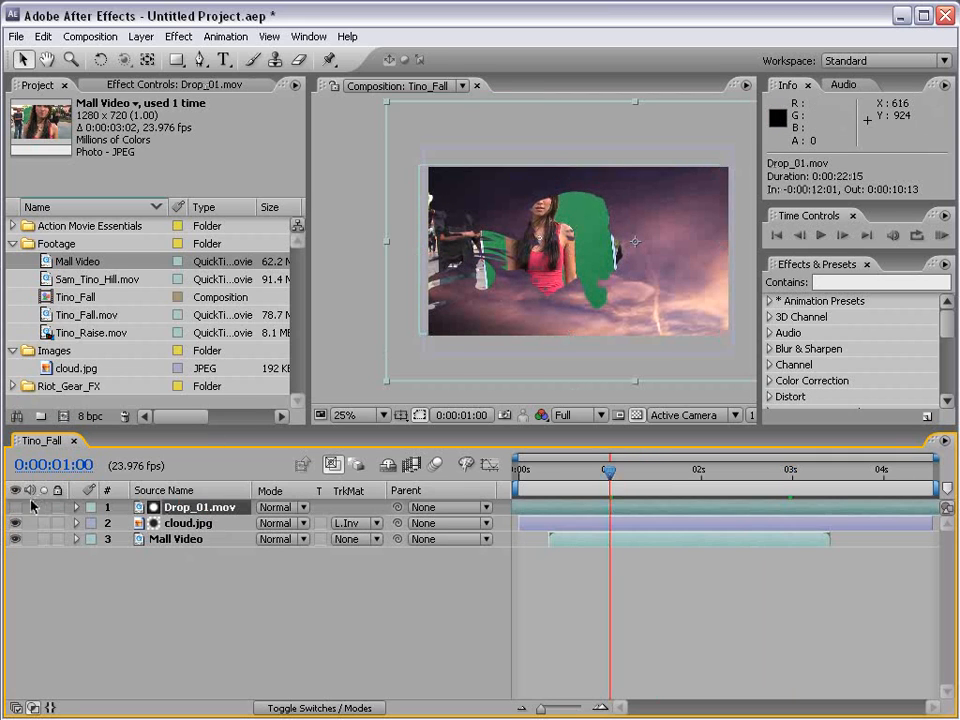
{"action": "left_click", "coordinate": [14, 507]}
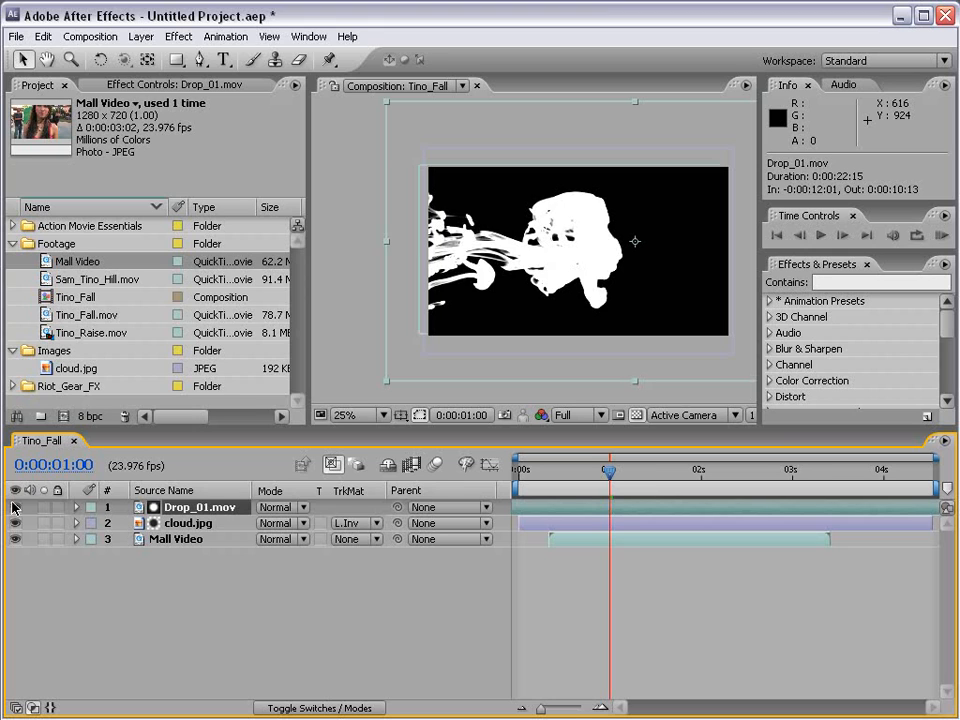
{"action": "left_click", "coordinate": [14, 507]}
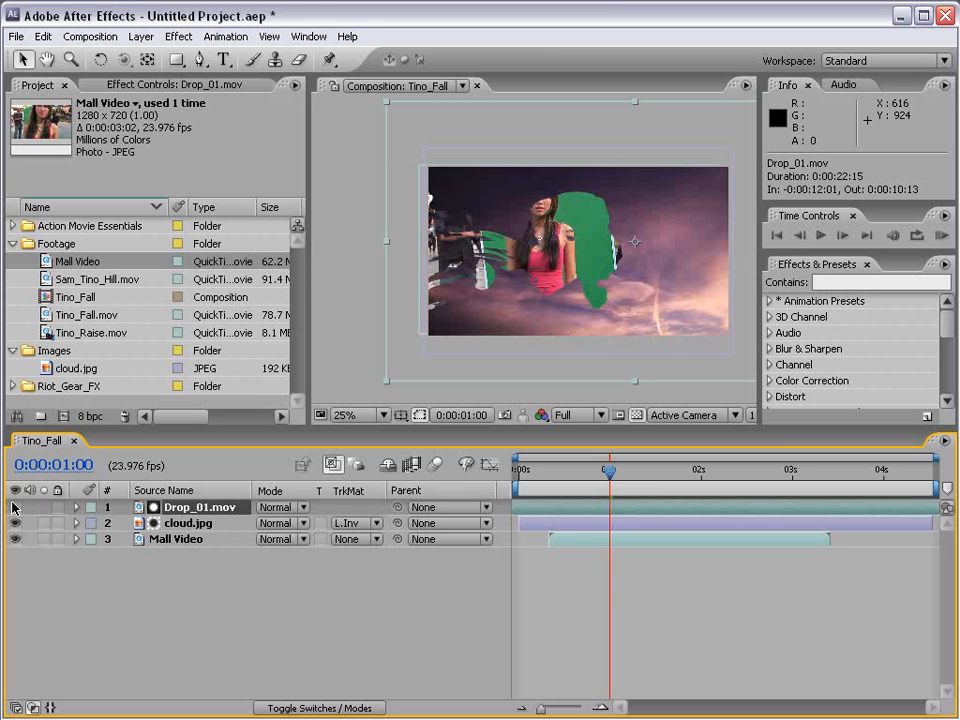
- Reposition Drop_01.mov up and left and Mall Video down and right so the ink shape frames the woman's face
{"action": "left_click_drag", "start_coordinate": [546, 271], "coordinate": [524, 247]}
{"action": "left_click", "coordinate": [616, 547]}
{"action": "left_click_drag", "start_coordinate": [596, 275], "coordinate": [615, 285]}
{"action": "left_click", "coordinate": [611, 507]}
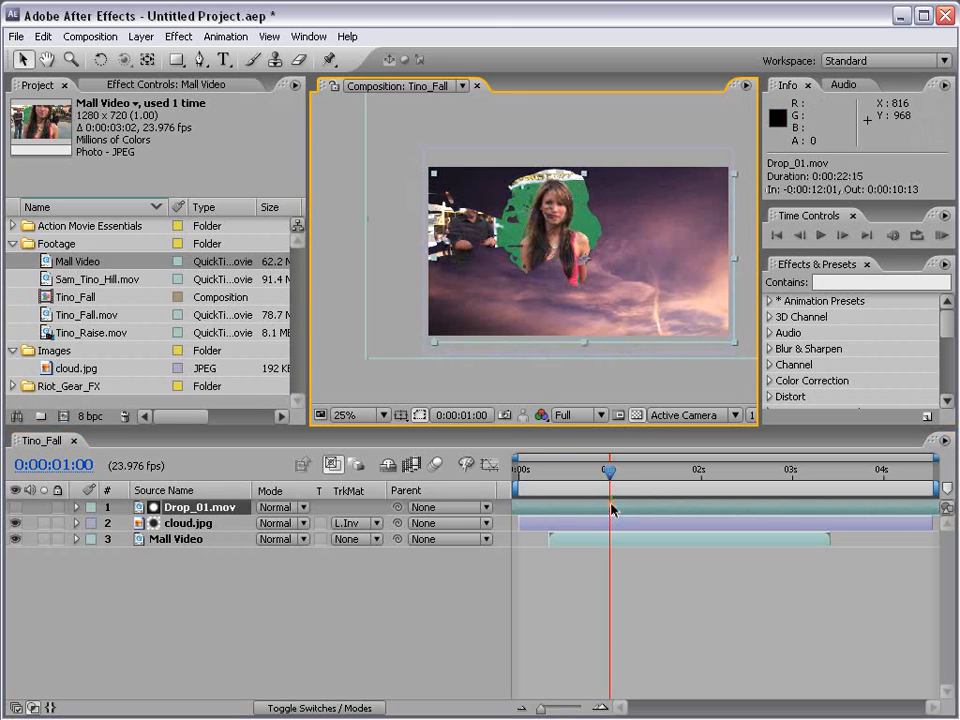
- Rotate Drop_01.mov to -90° and move it to about 528, -24 so the ink shape frames the woman
{"action": "mouse_move", "coordinate": [556, 220]}
{"action": "left_mouse_down"}
{"action": "mouse_move", "coordinate": [586, 230]}
{"action": "mouse_move", "coordinate": [567, 228]}
{"action": "left_mouse_up"}
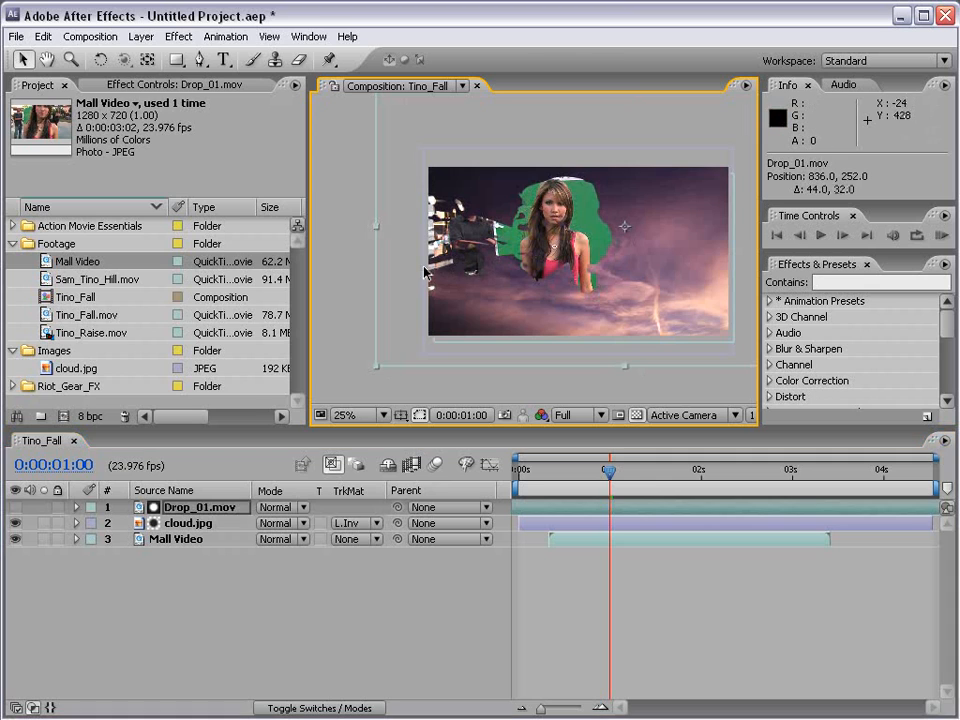
{"action": "key", "text": "w"}
{"action": "left_click_drag", "start_coordinate": [381, 275], "coordinate": [672, 370]}
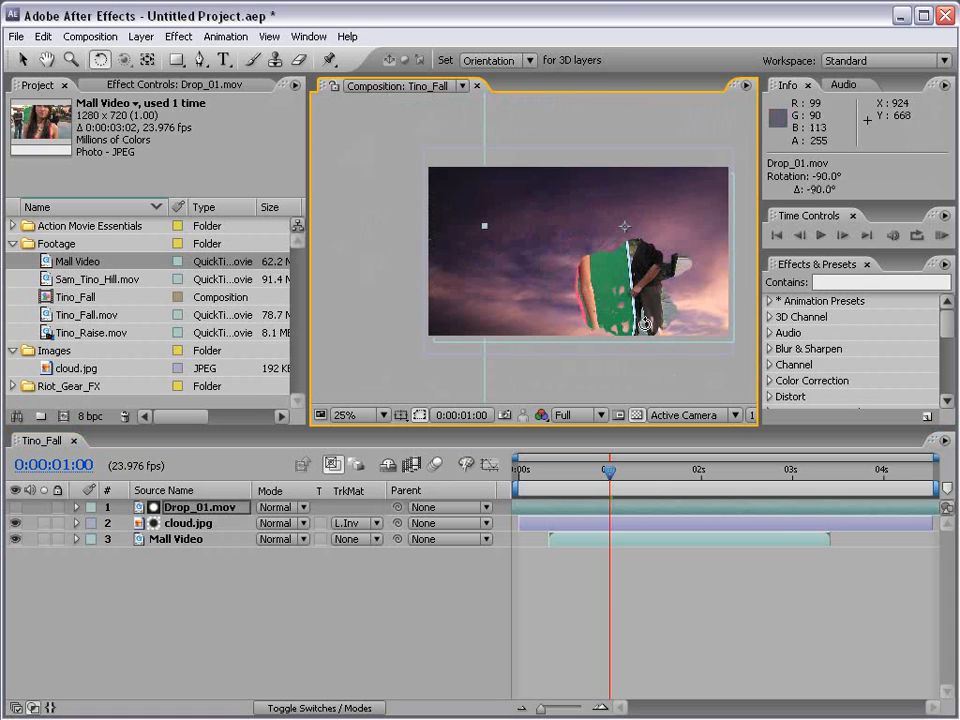
{"action": "key", "text": "v"}
{"action": "left_click_drag", "start_coordinate": [654, 312], "coordinate": [578, 240]}
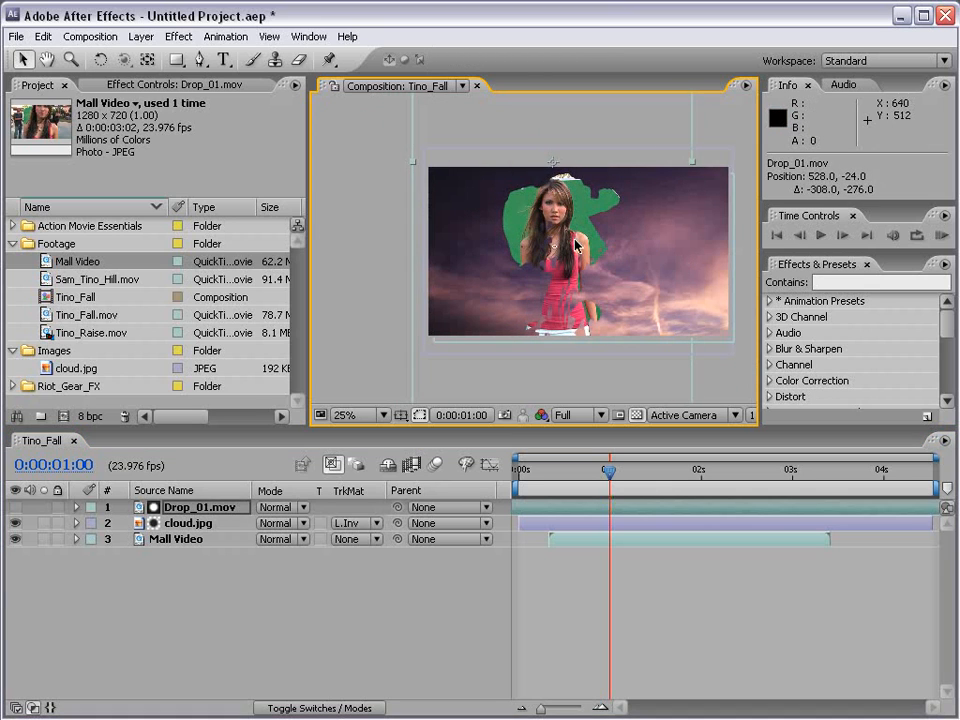
- Go to 0:00:01:21 and inspect the ink cutout around the woman up close at 50% magnification
{"action": "left_click_drag", "start_coordinate": [600, 489], "coordinate": [690, 484]}
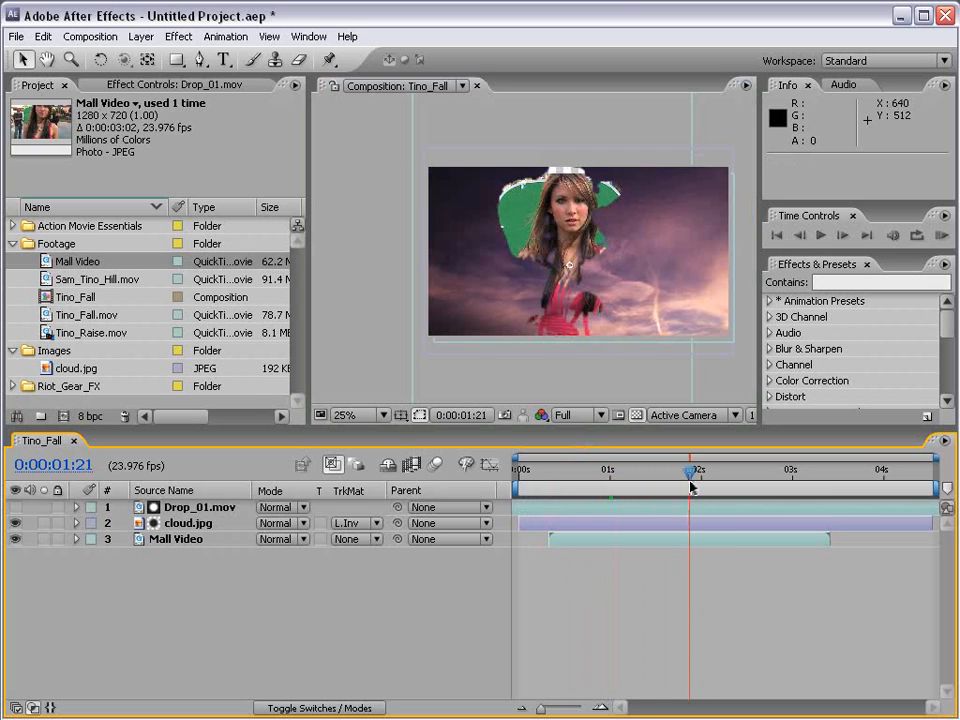
{"action": "key", "text": "period"}
{"action": "key", "text": "space"}
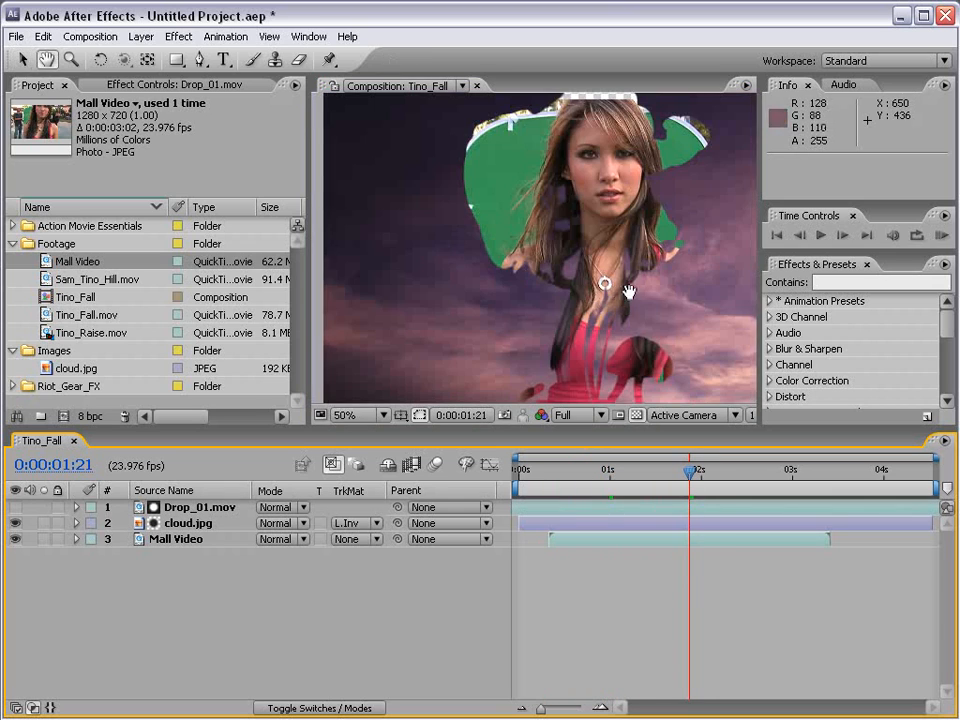
{"action": "left_click_drag", "start_coordinate": [655, 271], "coordinate": [597, 272]}
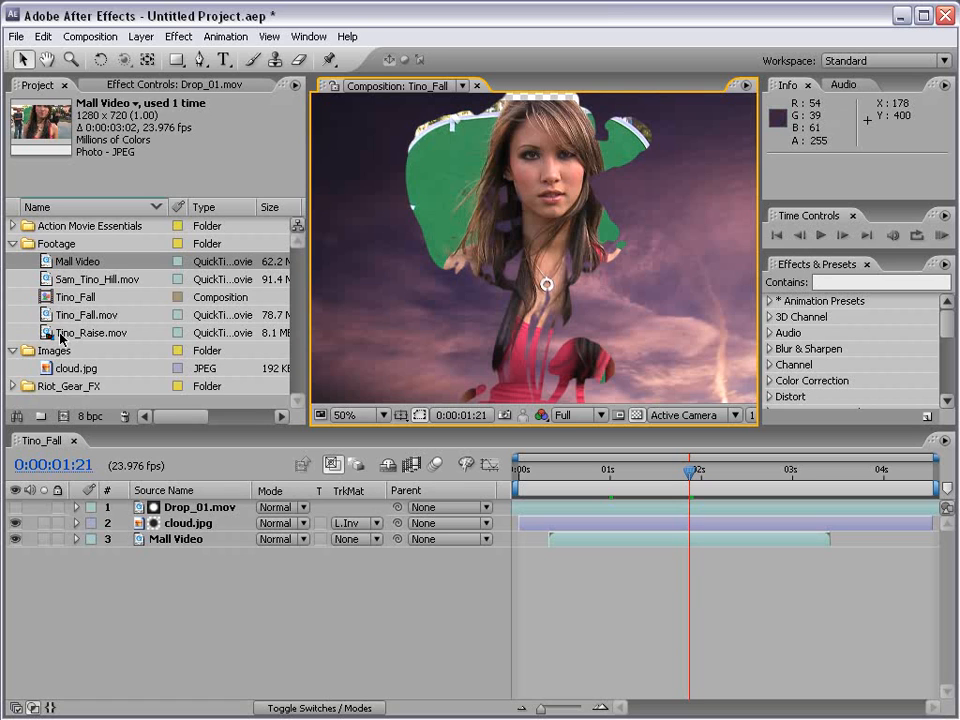
- Hide cloud.jpg and Mall Video, and add Tino_Fall.mov beneath Mall Video starting at 0:00:00:07
{"action": "left_click_drag", "start_coordinate": [14, 524], "coordinate": [16, 540]}
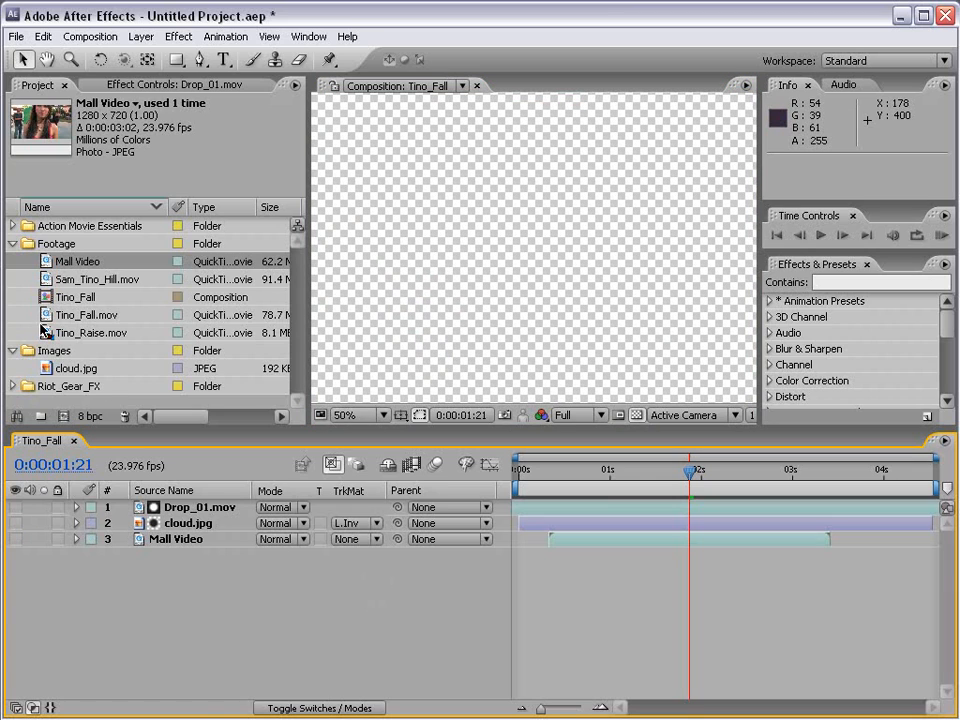
{"action": "left_click_drag", "start_coordinate": [45, 314], "coordinate": [547, 591]}
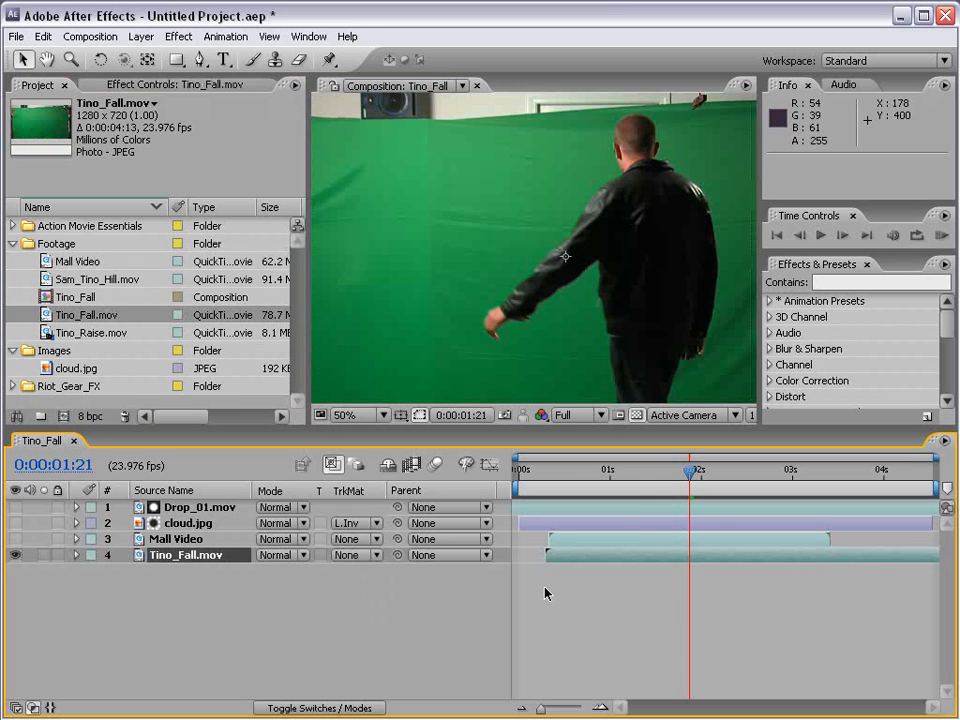
{"action": "key", "text": "comma"}
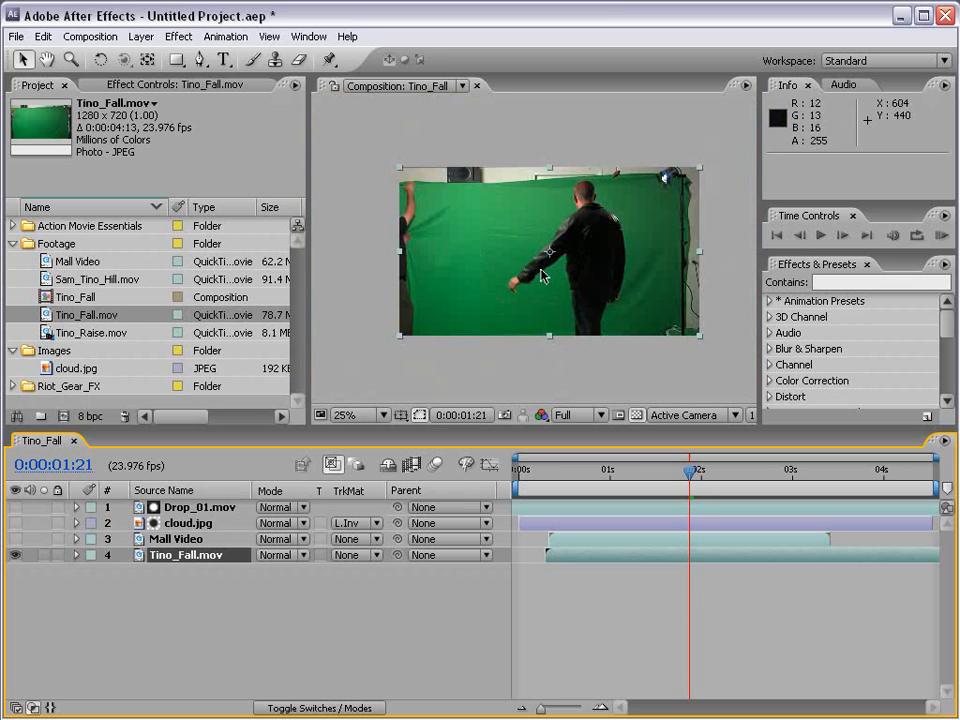
- Key out the green screen of Tino_Fall.mov with Keylight, setting Clip Black to 23 and Clip White to 81
{"action": "left_click", "coordinate": [191, 38]}
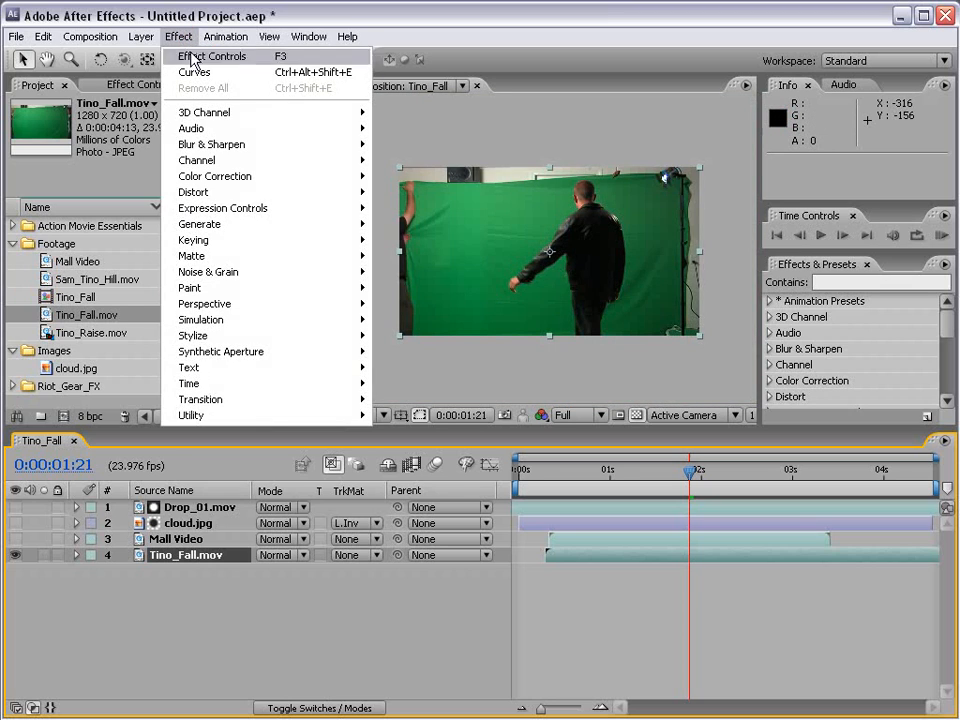
{"action": "mouse_move", "coordinate": [197, 241]}
{"action": "left_click", "coordinate": [444, 352]}
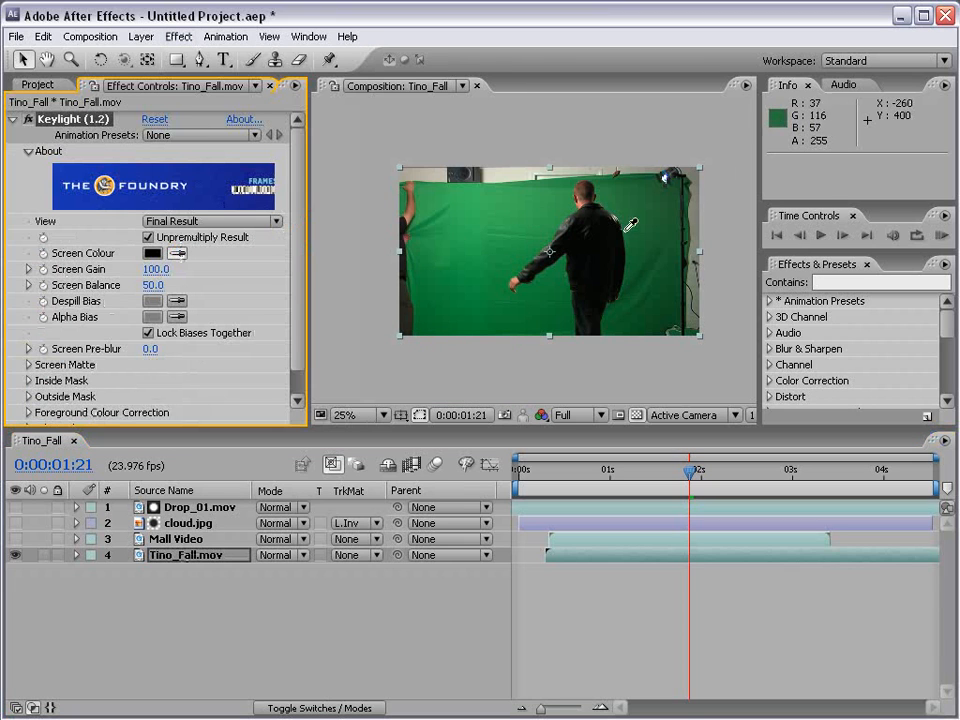
{"action": "left_click", "coordinate": [472, 182]}
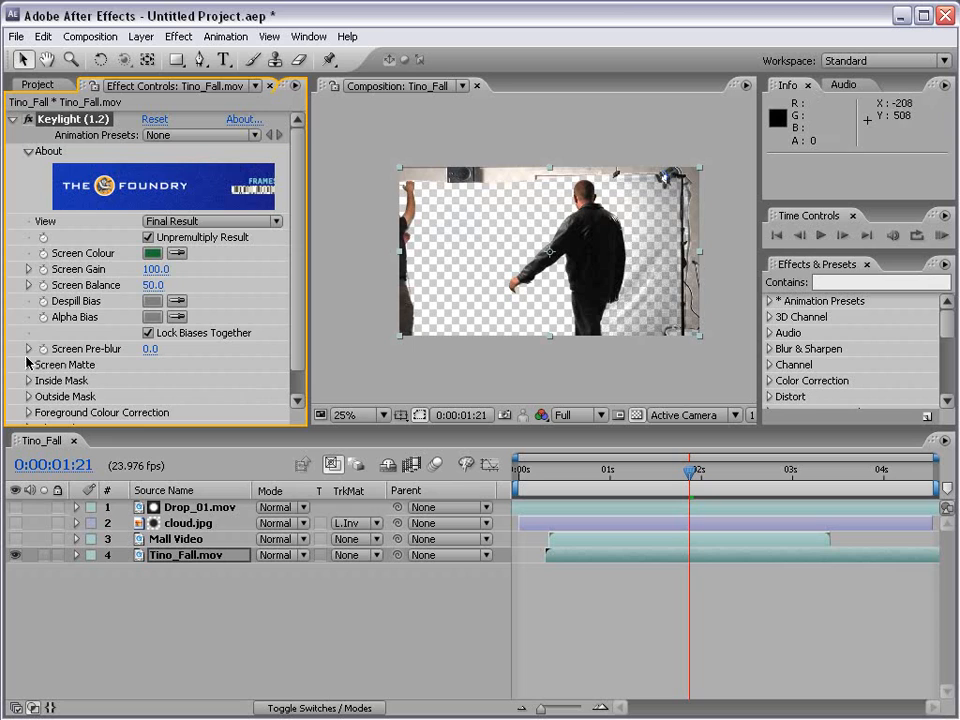
{"action": "left_click", "coordinate": [29, 364]}
{"action": "mouse_move", "coordinate": [150, 289]}
{"action": "left_mouse_down"}
{"action": "mouse_move", "coordinate": [160, 288]}
{"action": "mouse_move", "coordinate": [139, 306]}
{"action": "left_mouse_up"}
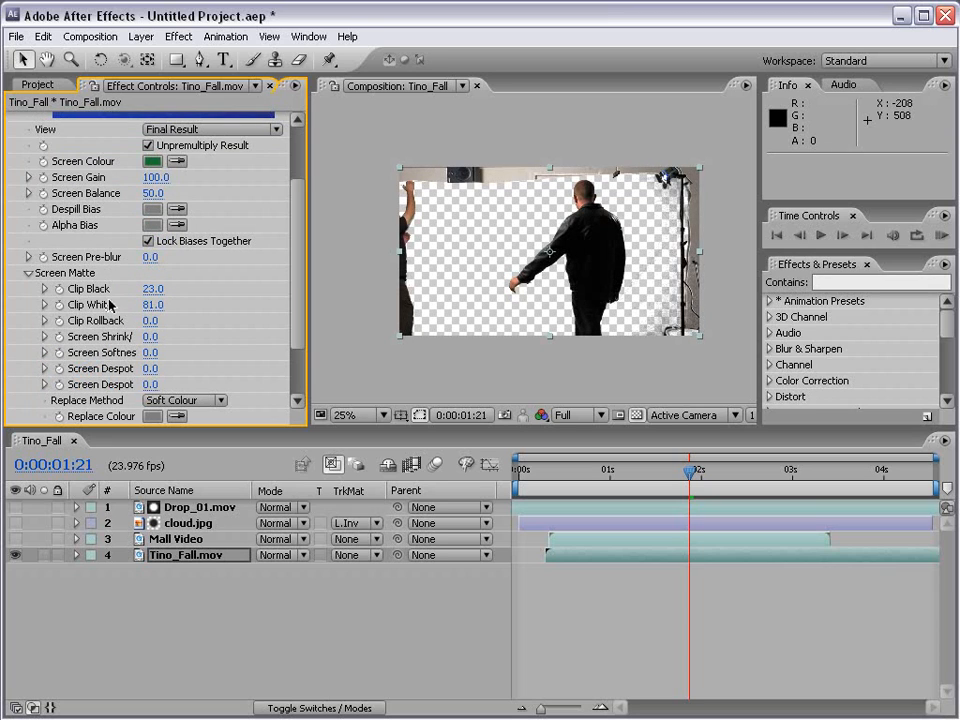
- Draw a closed pen mask around the man on Tino_Fall.mov to cut away the room, light stand and helper
{"action": "left_click", "coordinate": [200, 59]}
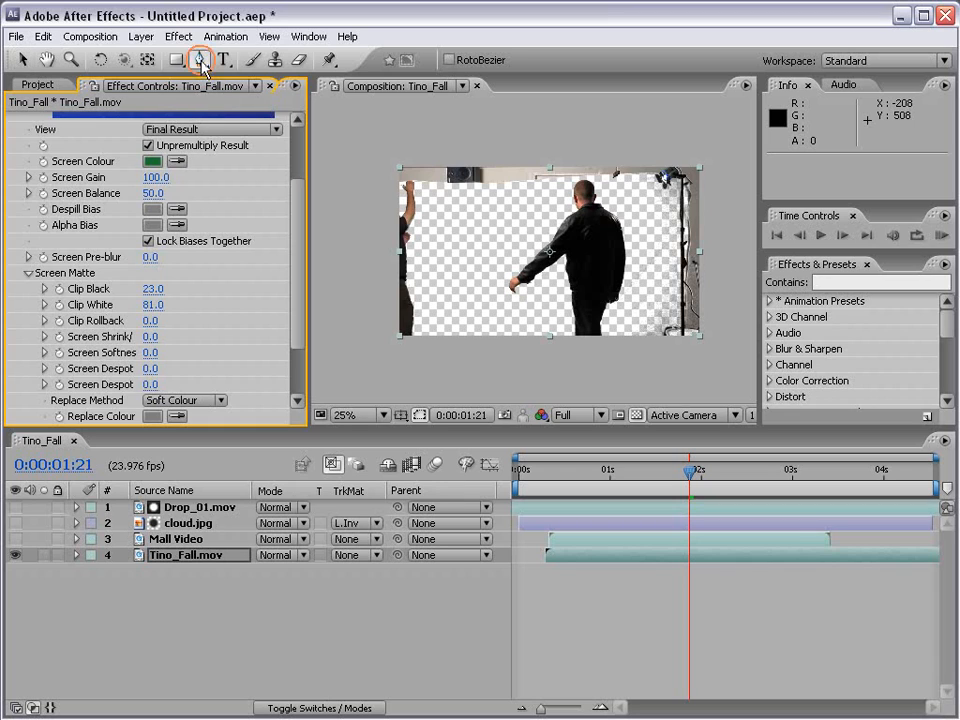
{"action": "left_click", "coordinate": [641, 340]}
{"action": "left_click", "coordinate": [667, 291]}
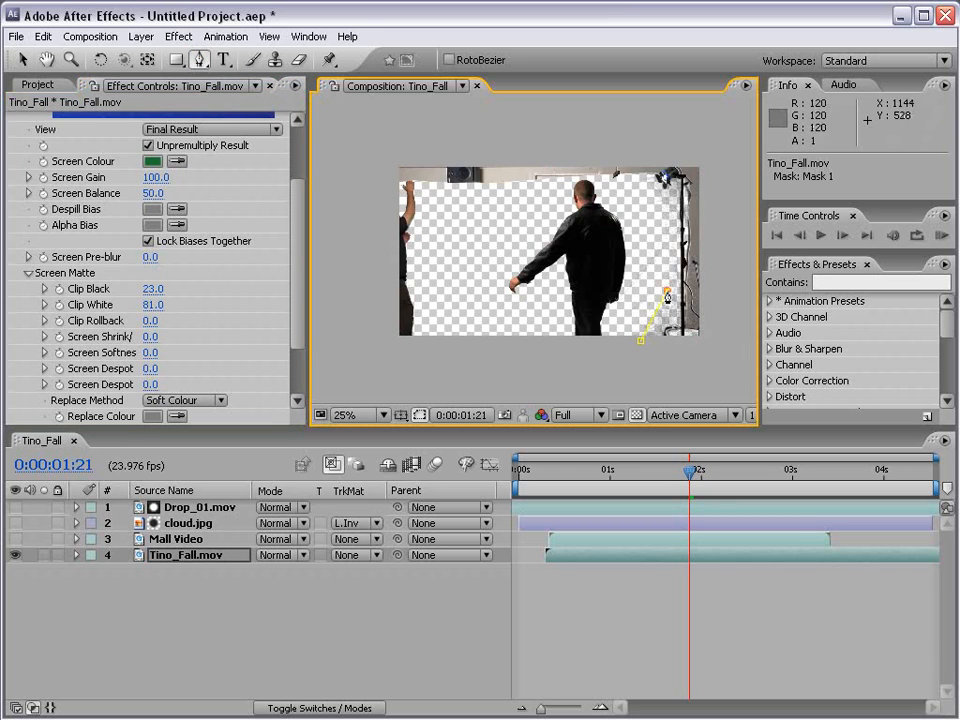
{"action": "left_click", "coordinate": [664, 195]}
{"action": "left_click", "coordinate": [643, 180]}
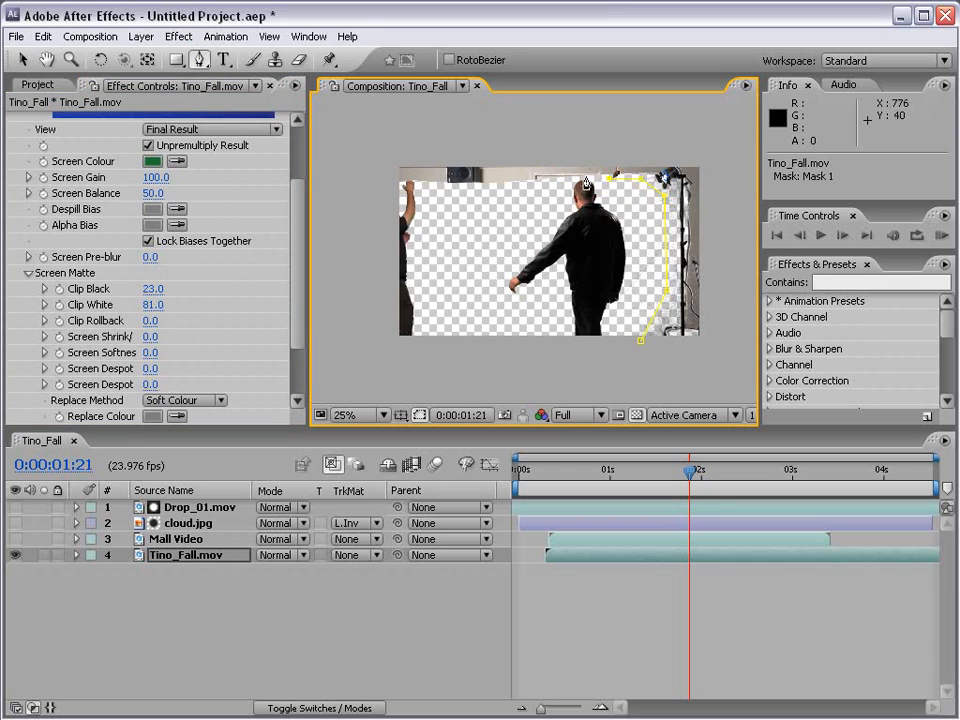
{"action": "left_click", "coordinate": [575, 178]}
{"action": "left_click", "coordinate": [436, 190]}
{"action": "left_click", "coordinate": [441, 348]}
{"action": "left_click", "coordinate": [641, 349]}
{"action": "key", "text": "v"}
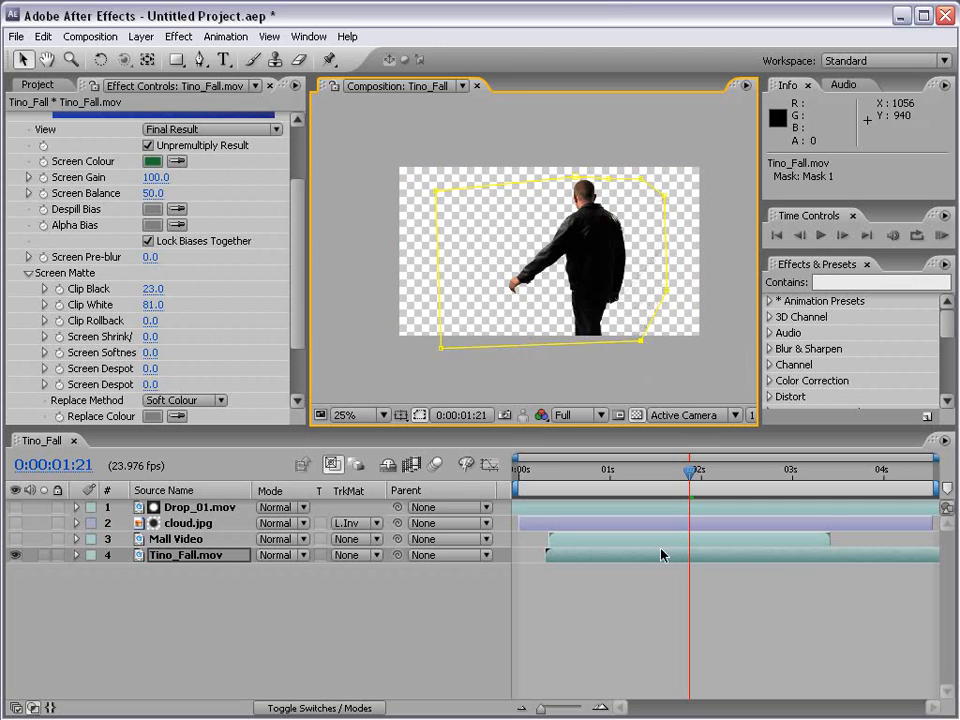
- Select Tino_Fall.mov and check the keyed, masked man at 0:00:02:00
{"action": "left_click", "coordinate": [639, 484]}
{"action": "left_click", "coordinate": [621, 509]}
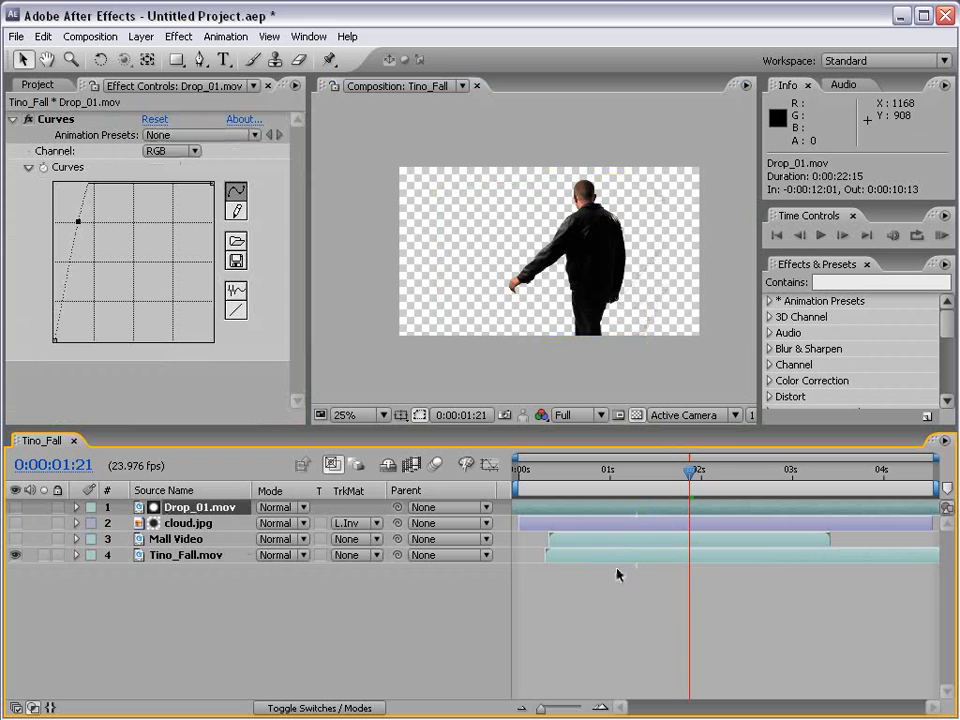
{"action": "left_click", "coordinate": [617, 556]}
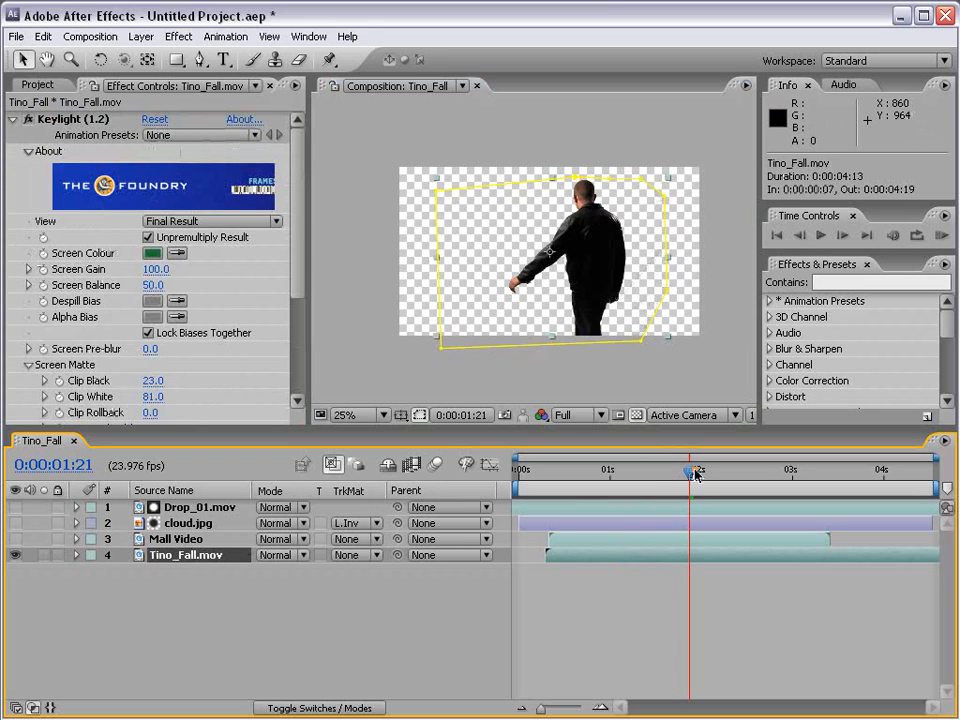
{"action": "mouse_move", "coordinate": [697, 475]}
{"action": "left_mouse_down"}
{"action": "mouse_move", "coordinate": [741, 476]}
{"action": "mouse_move", "coordinate": [701, 475]}
{"action": "left_mouse_up"}
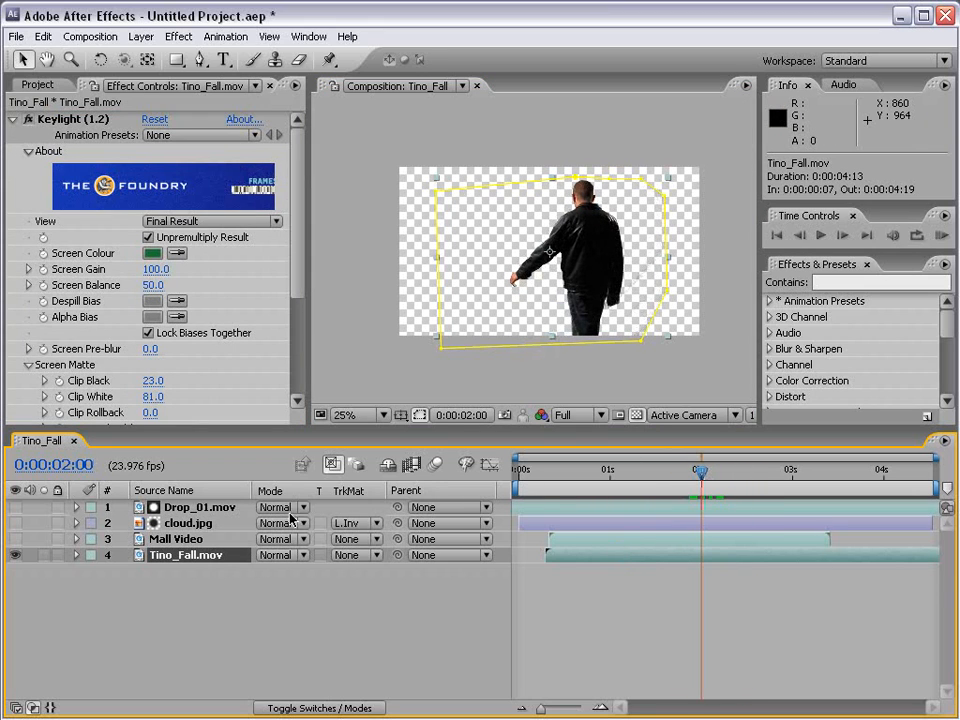
- Remove the track matte from cloud.jpg, place the layer beneath Tino_Fall.mov and make it visible
{"action": "left_click", "coordinate": [183, 524]}
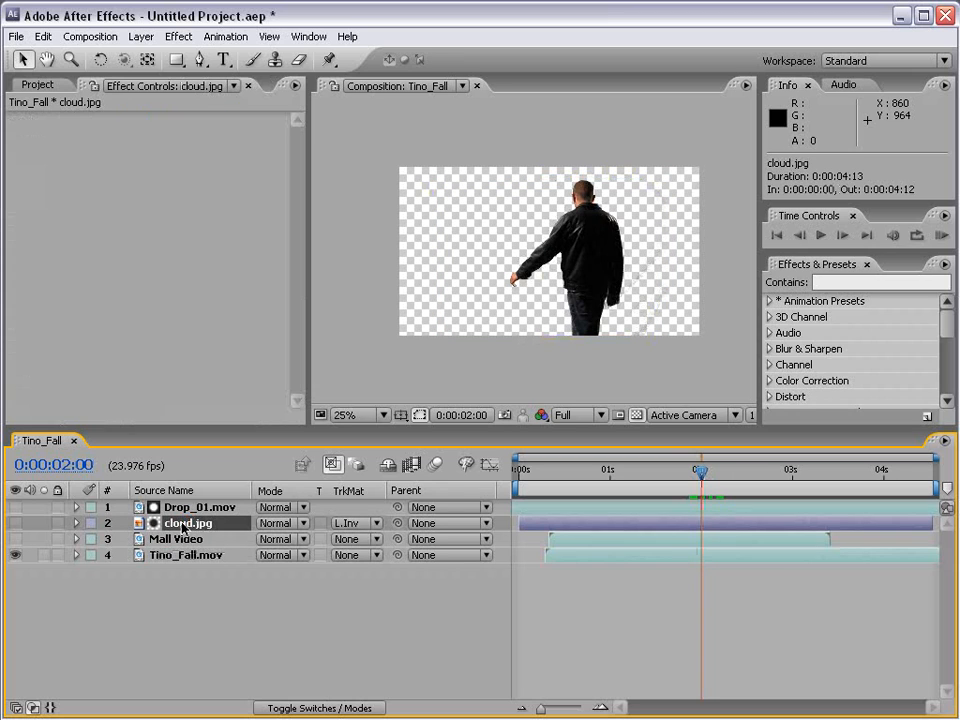
{"action": "left_click", "coordinate": [363, 523]}
{"action": "left_click", "coordinate": [365, 452]}
{"action": "left_click_drag", "start_coordinate": [166, 528], "coordinate": [168, 571]}
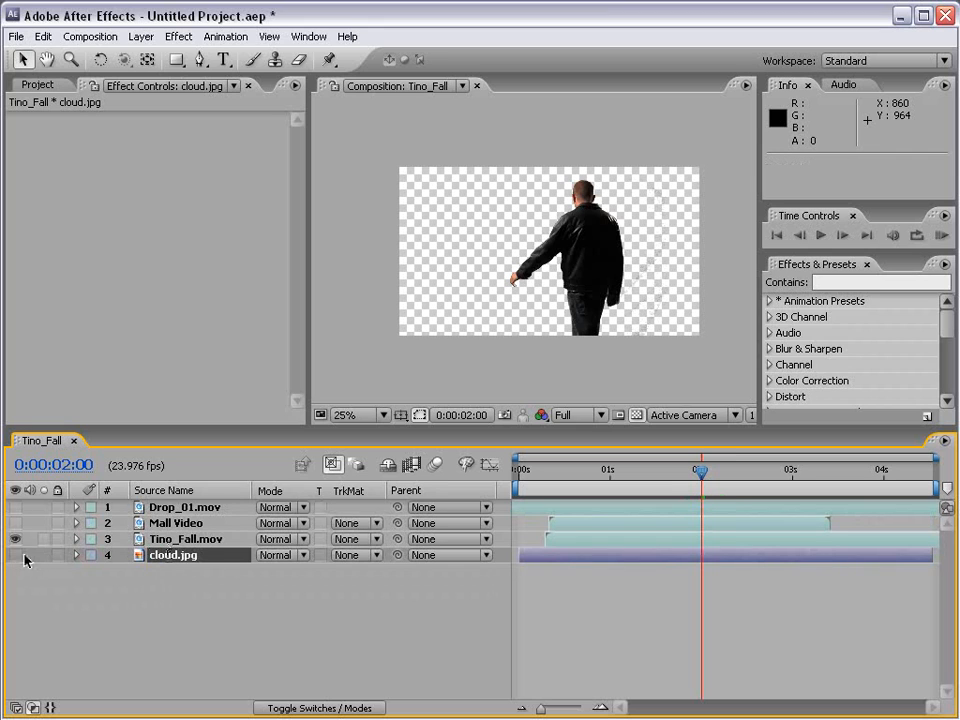
{"action": "left_click", "coordinate": [15, 555]}
{"action": "left_click", "coordinate": [103, 583]}
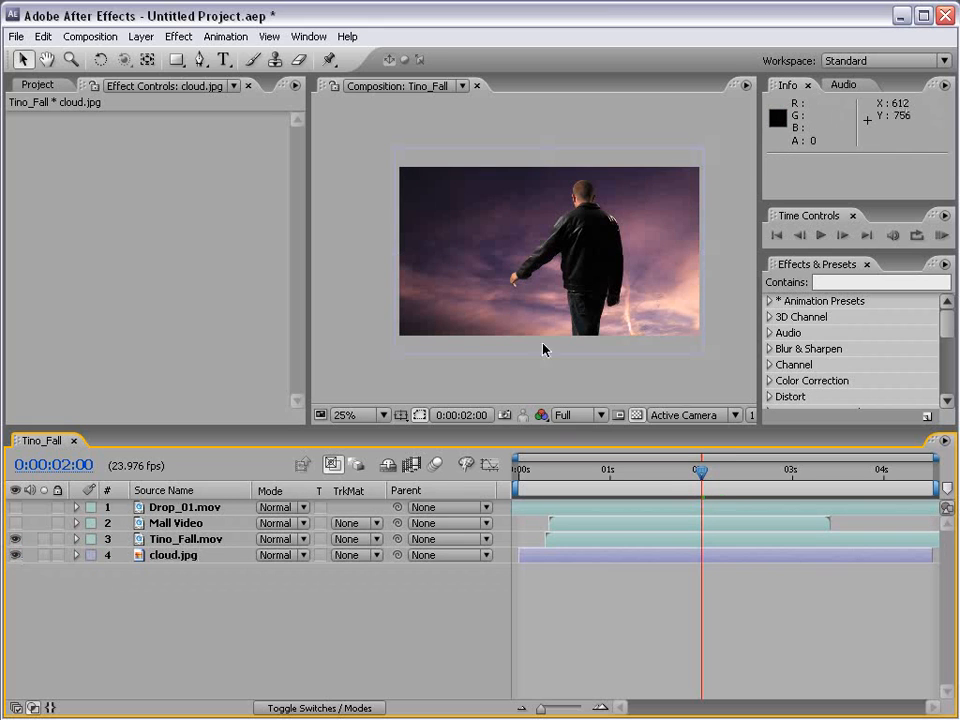
- Preview the composite back at 0:00:01:07 and delete the Mall Video and Drop_01.mov layers
{"action": "left_click_drag", "start_coordinate": [683, 470], "coordinate": [636, 472]}
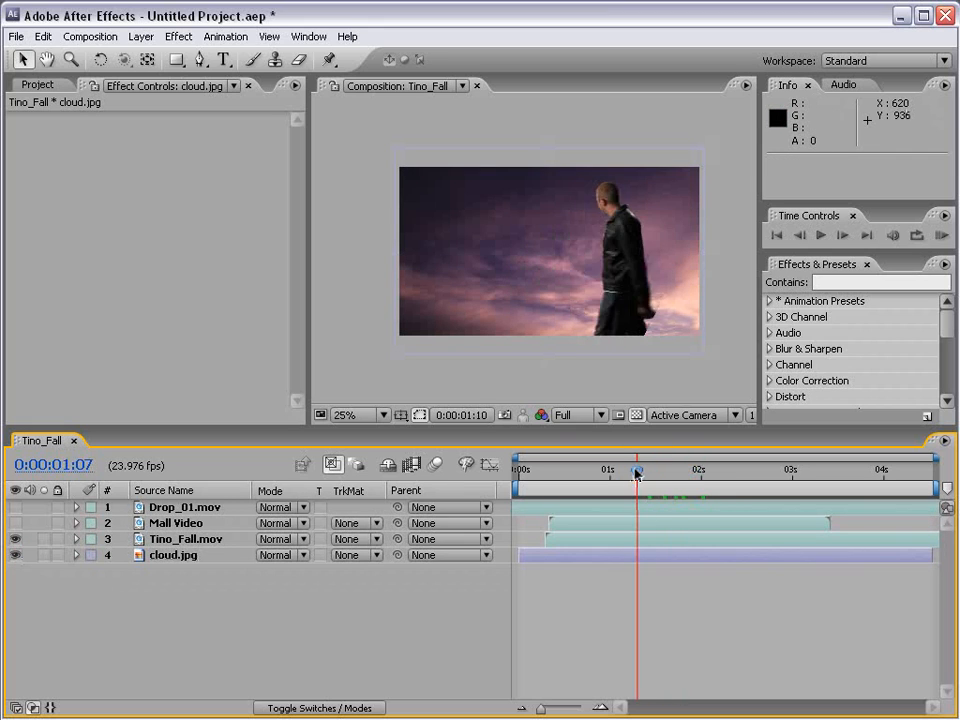
{"action": "left_click", "coordinate": [170, 523]}
{"action": "left_click", "coordinate": [160, 507], "text": "ctrl"}
{"action": "key", "text": "Delete"}
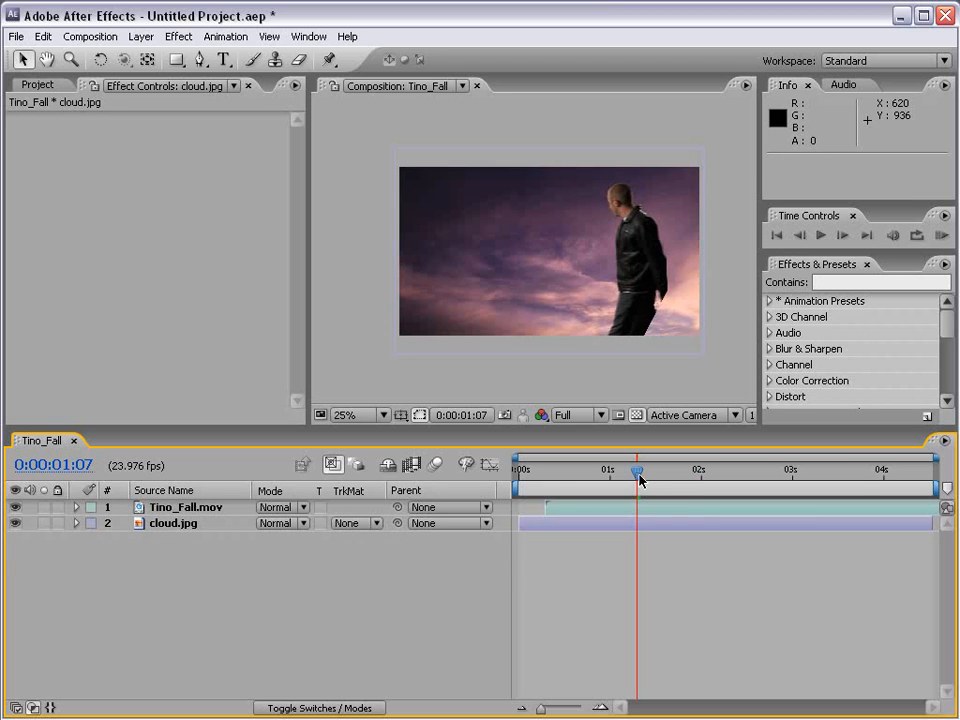
- Go to 0:00:02:15 and set the track matte of cloud.jpg to Alpha Matte "Tino_Fall.mov"
{"action": "left_click_drag", "start_coordinate": [639, 480], "coordinate": [758, 478]}
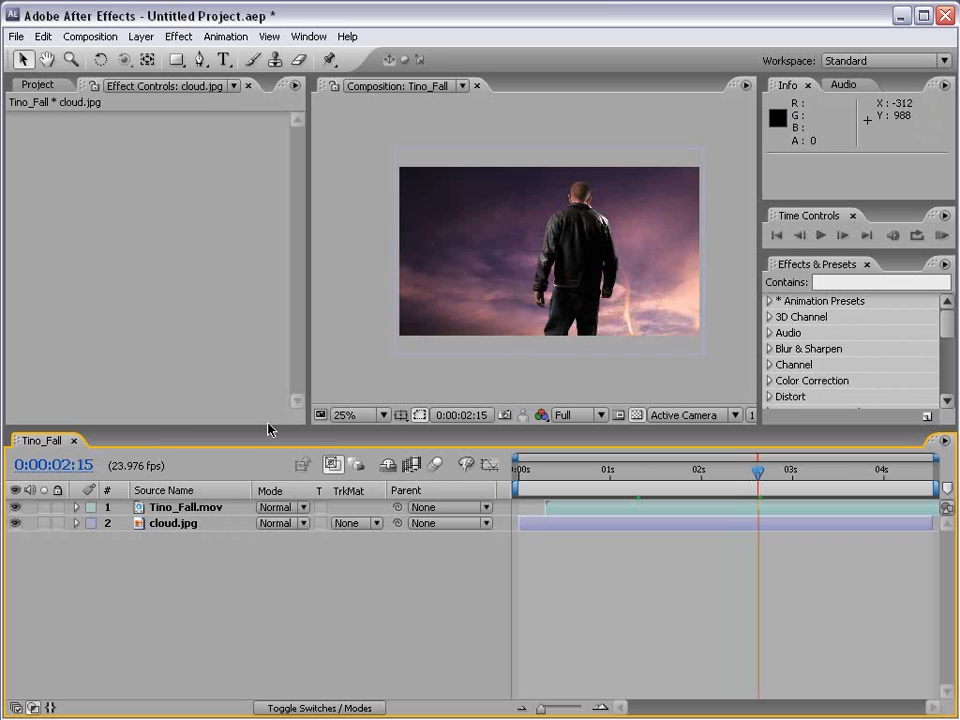
{"action": "left_click", "coordinate": [176, 527]}
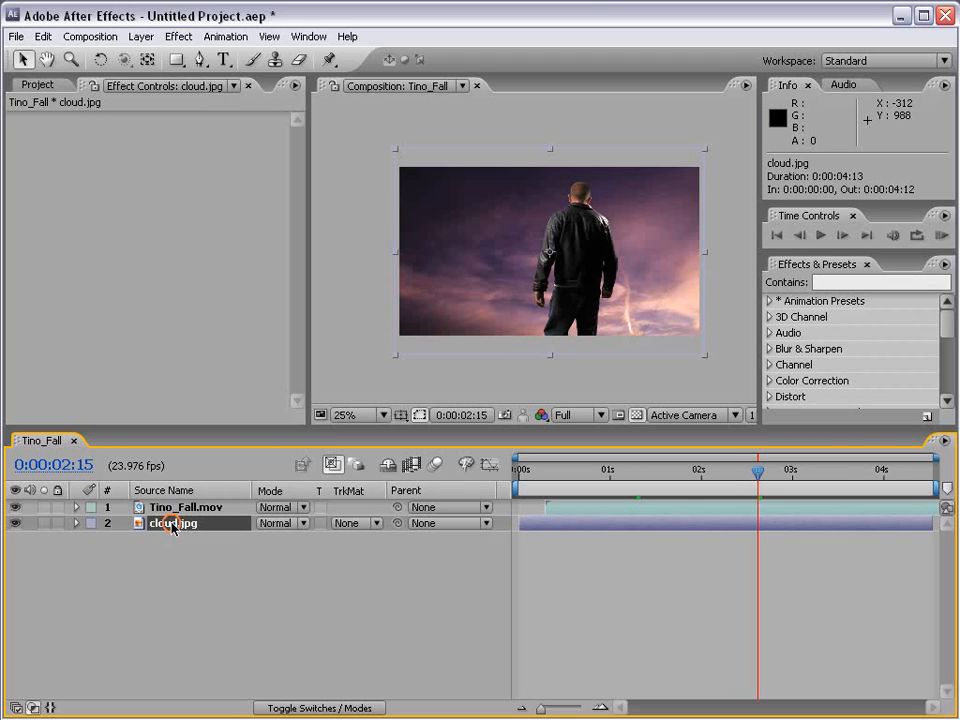
{"action": "left_click", "coordinate": [363, 527]}
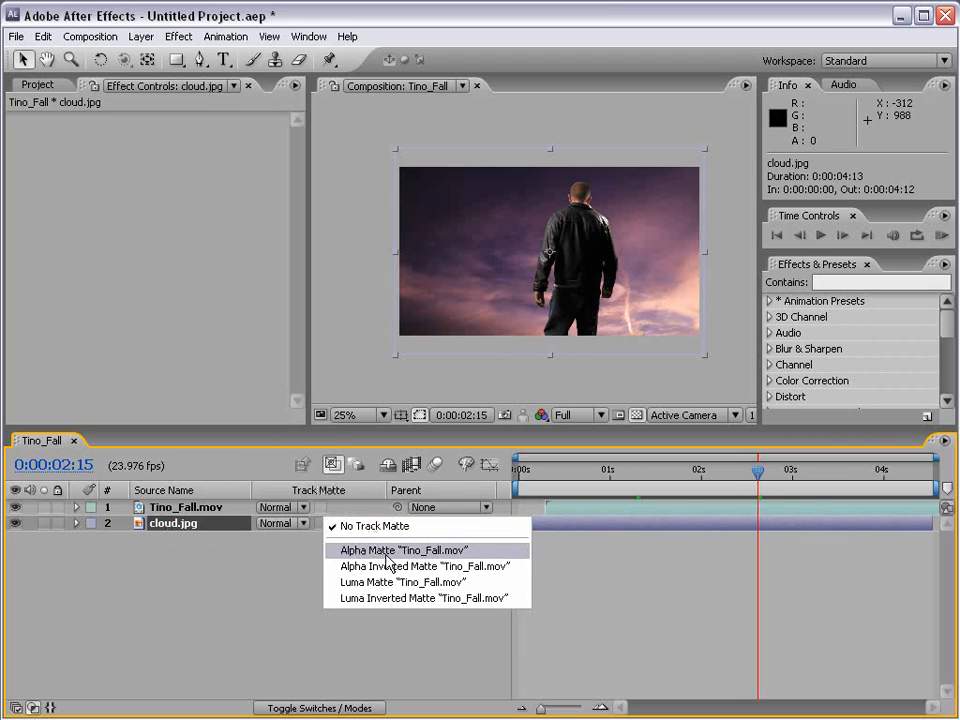
{"action": "left_click", "coordinate": [388, 551]}
- Show the Tino_Fall.mov matte layer briefly to compare the man up close with the cloud-filled silhouette, and hide it again
{"action": "left_click", "coordinate": [153, 508]}
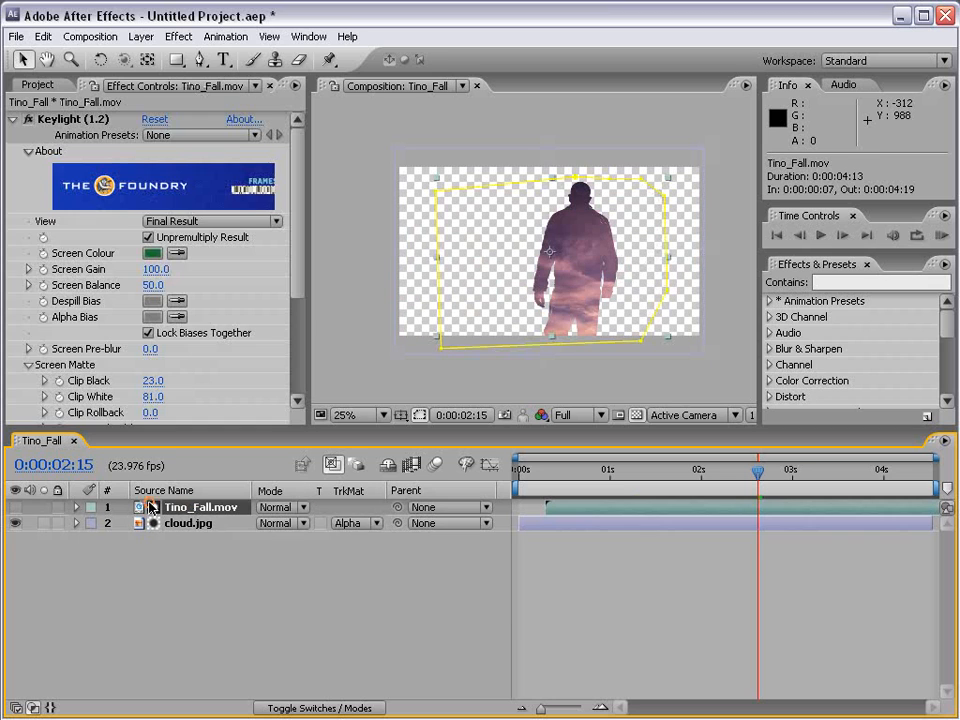
{"action": "left_click", "coordinate": [14, 507]}
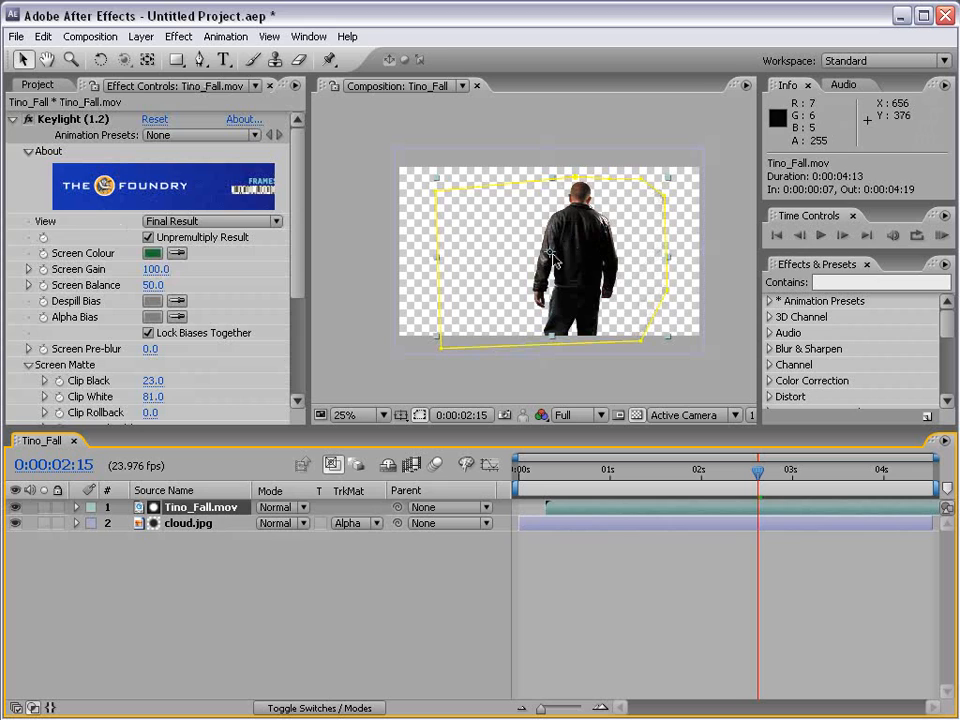
{"action": "scroll", "coordinate": [574, 256], "scroll_direction": "up", "scroll_amount": 1}
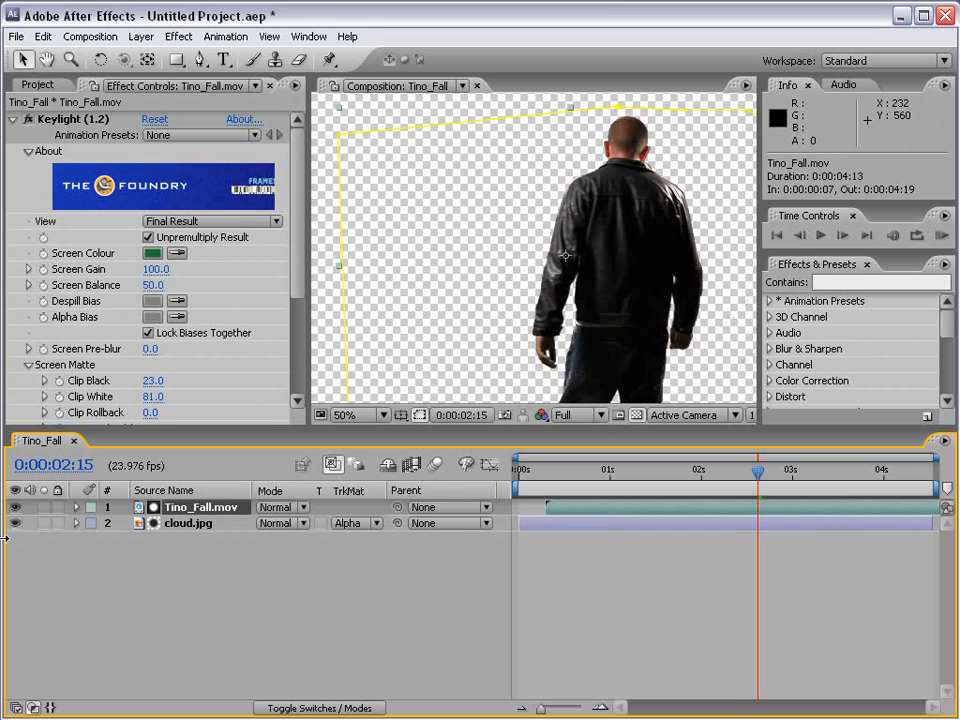
{"action": "left_click", "coordinate": [16, 508]}
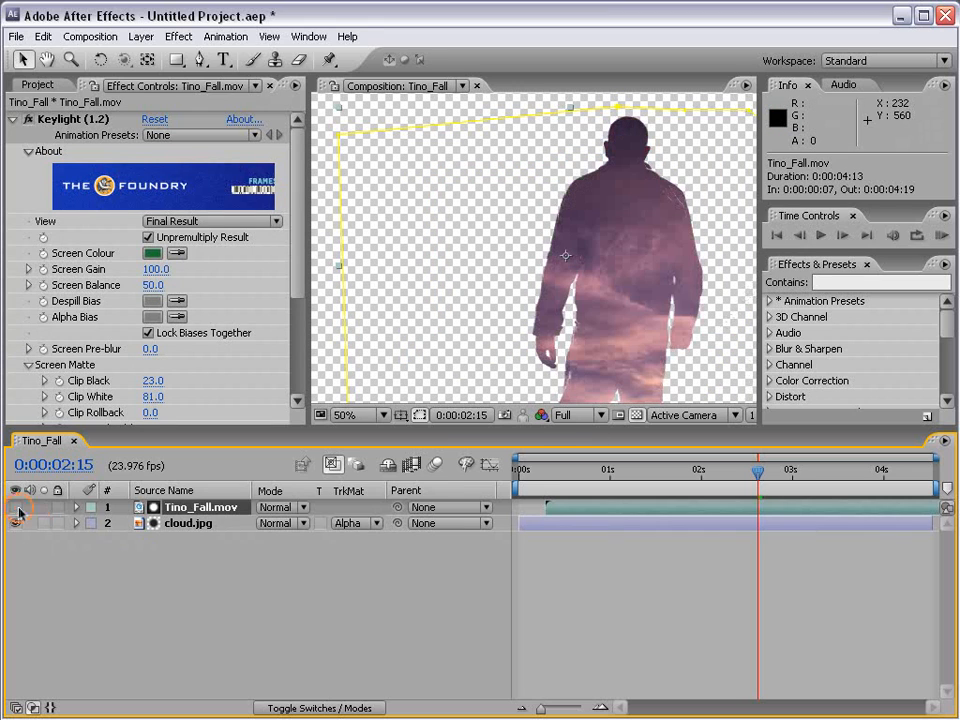
- Try Luma Matte "Tino_Fall.mov" on cloud.jpg and switch it to Alpha Inverted Matte "Tino_Fall.mov"
{"action": "left_click", "coordinate": [378, 533]}
{"action": "left_click", "coordinate": [375, 553]}
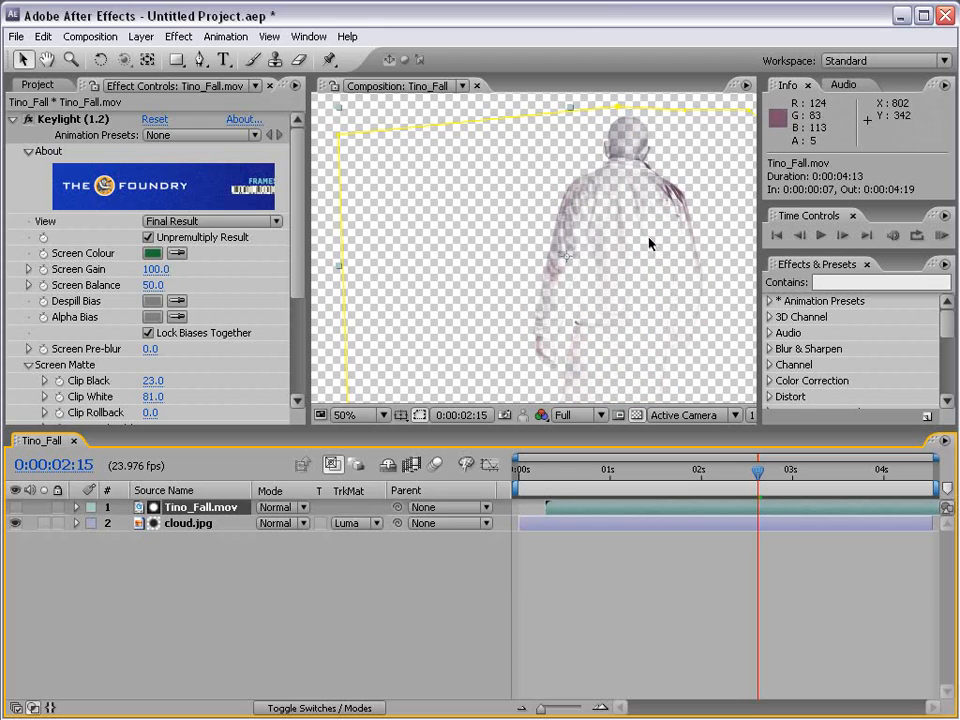
{"action": "left_click", "coordinate": [348, 526]}
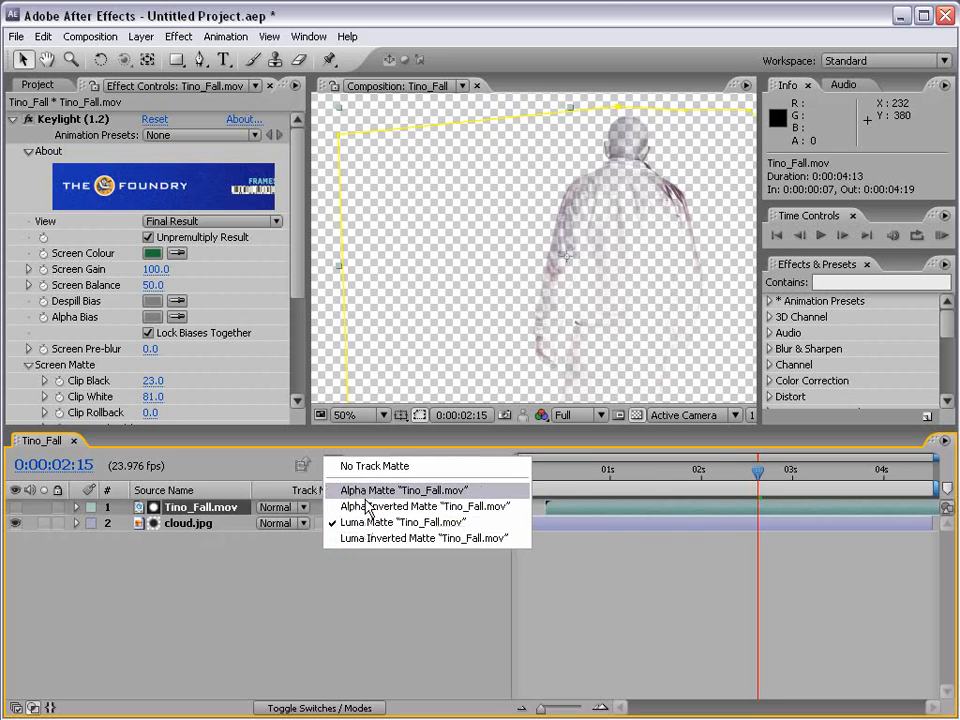
{"action": "left_click", "coordinate": [380, 506]}
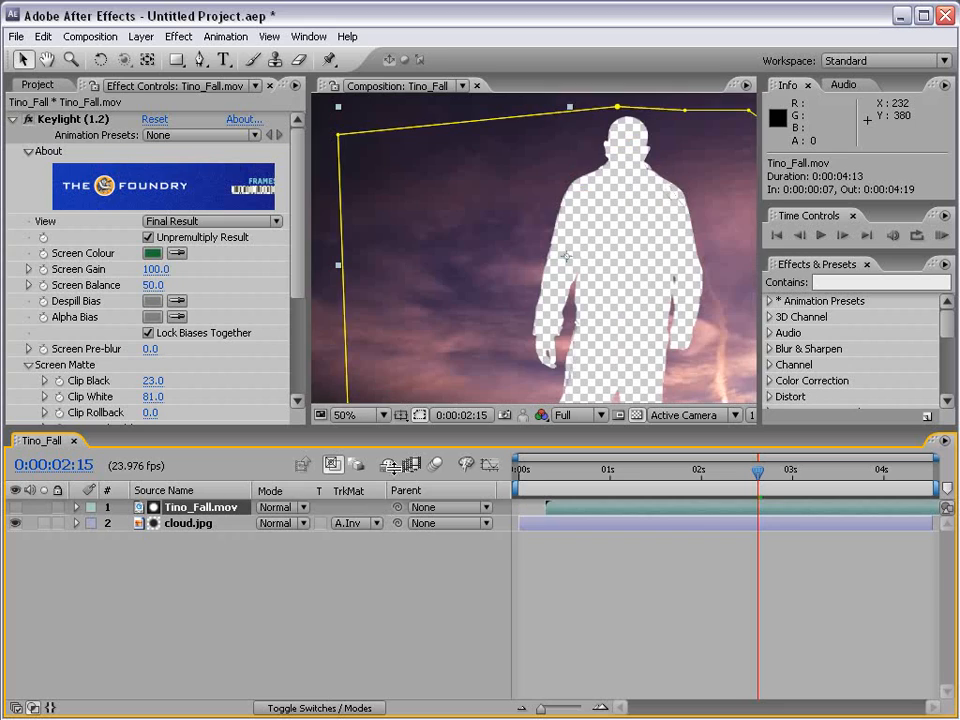
- Switch the track matte of cloud.jpg back to Alpha Matte "Tino_Fall.mov" and scrub to 0:00:02:16
{"action": "scroll", "coordinate": [573, 281], "scroll_direction": "down", "scroll_amount": 2}
{"action": "left_click", "coordinate": [350, 523]}
{"action": "left_click", "coordinate": [355, 508]}
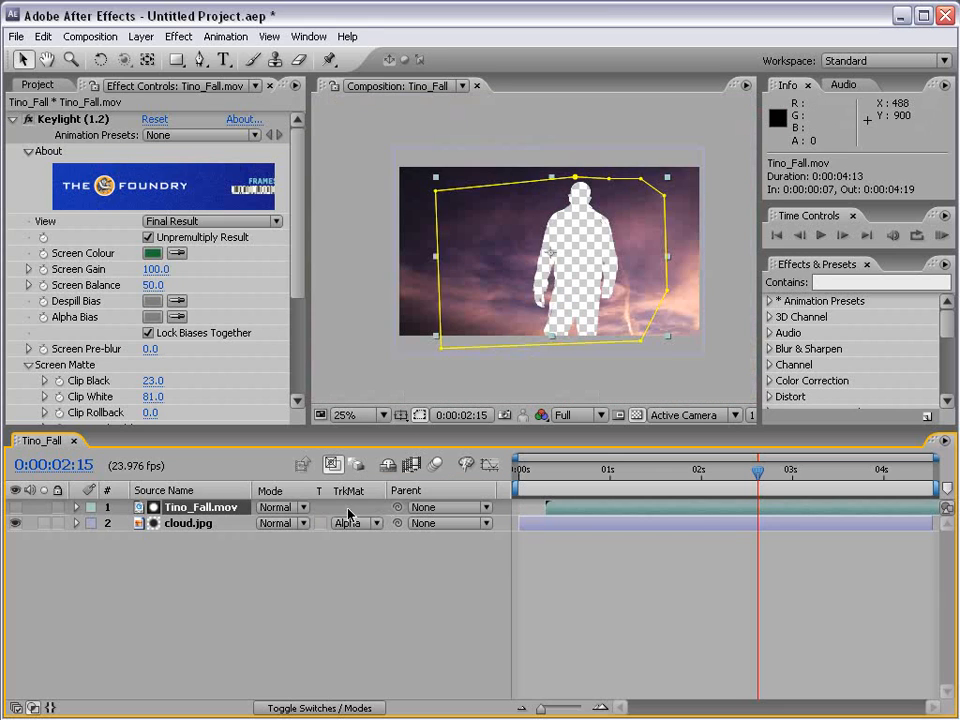
{"action": "left_click", "coordinate": [645, 492]}
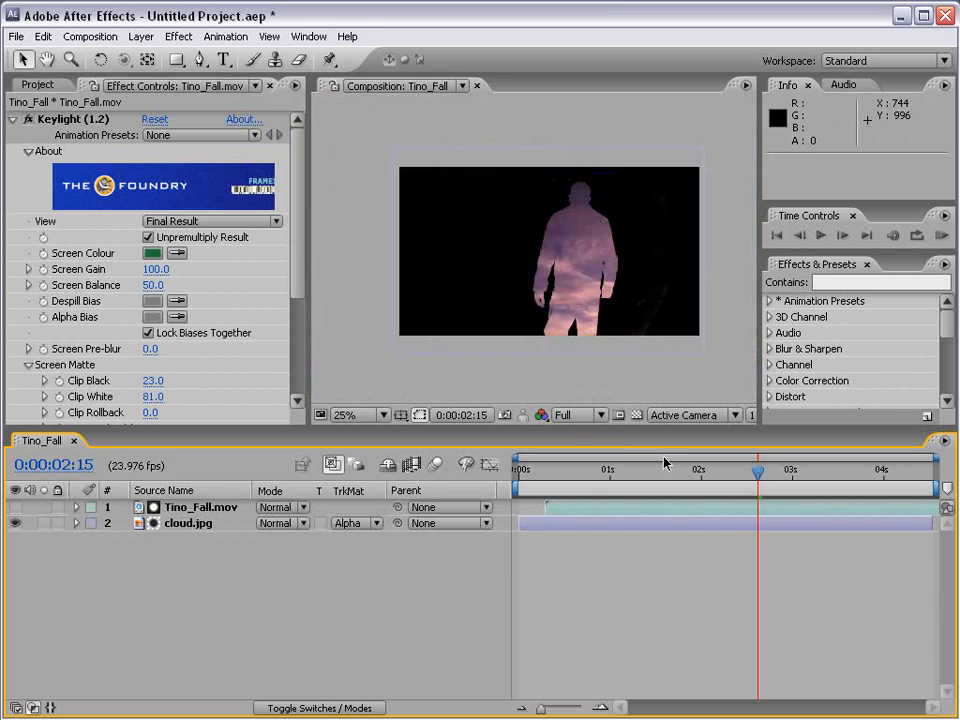
{"action": "left_click_drag", "start_coordinate": [741, 470], "coordinate": [762, 483]}
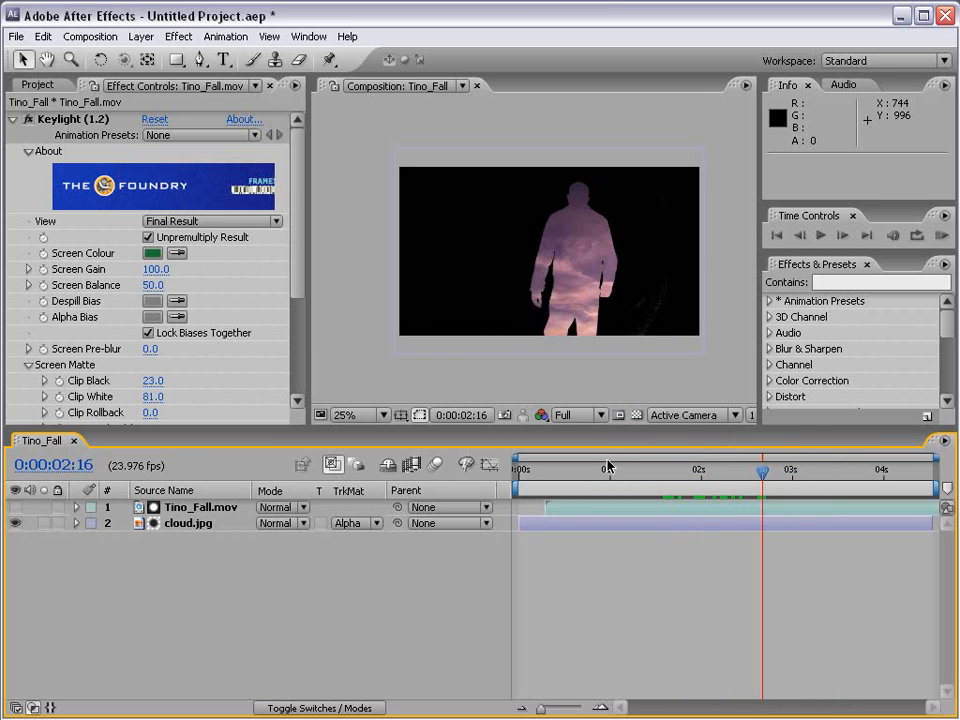
- Create a black solid layer measuring 1280 x 720 pixels
{"action": "left_click", "coordinate": [141, 37]}
{"action": "mouse_move", "coordinate": [150, 57]}
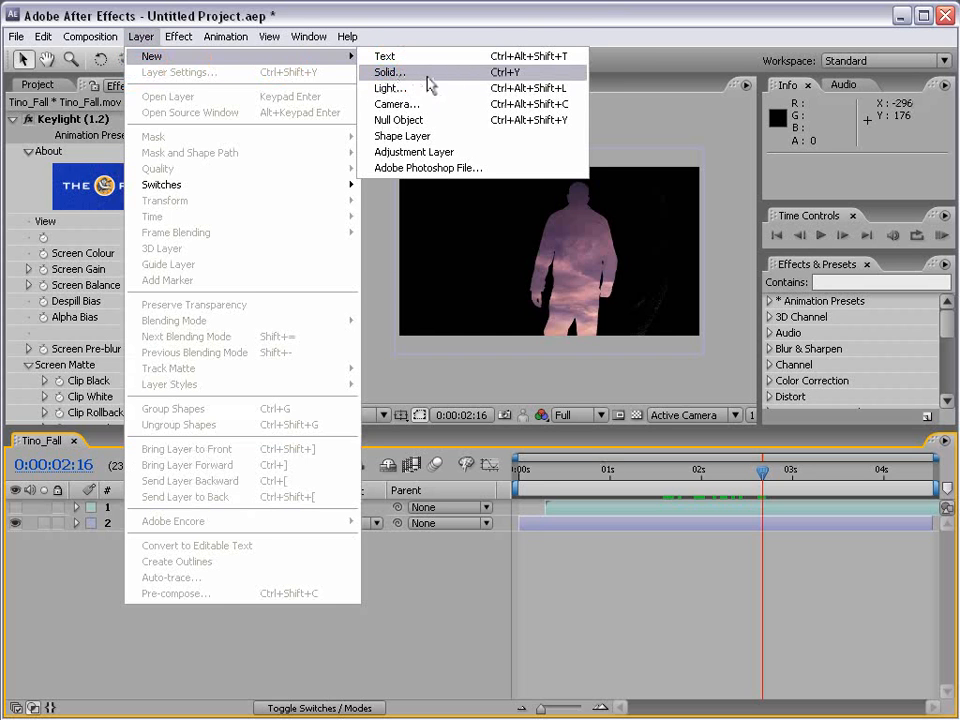
{"action": "left_click", "coordinate": [427, 74]}
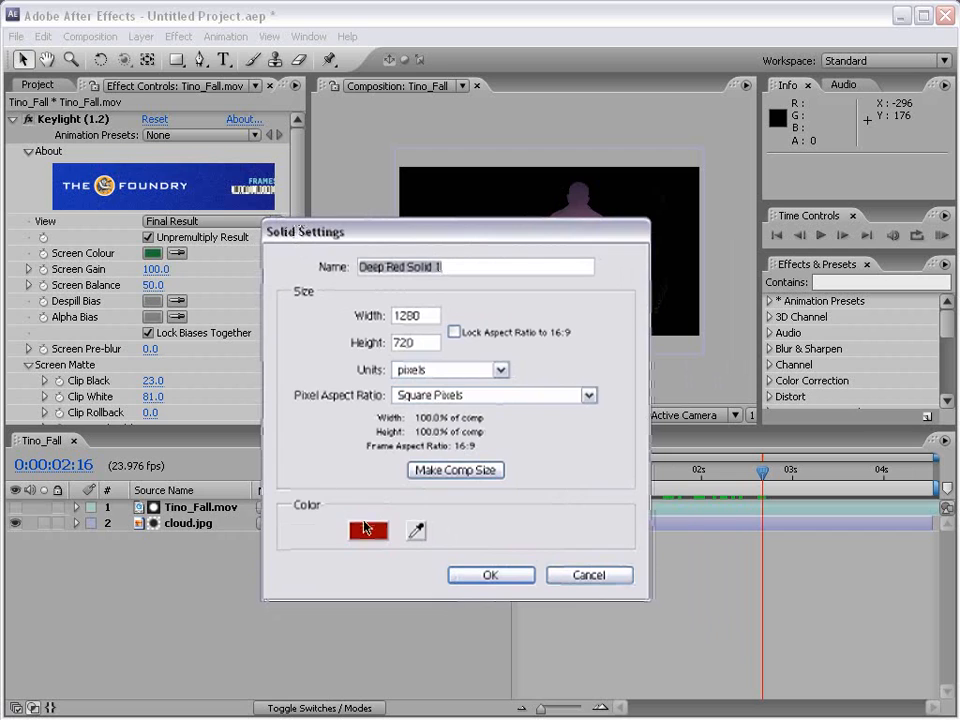
{"action": "left_click", "coordinate": [372, 527]}
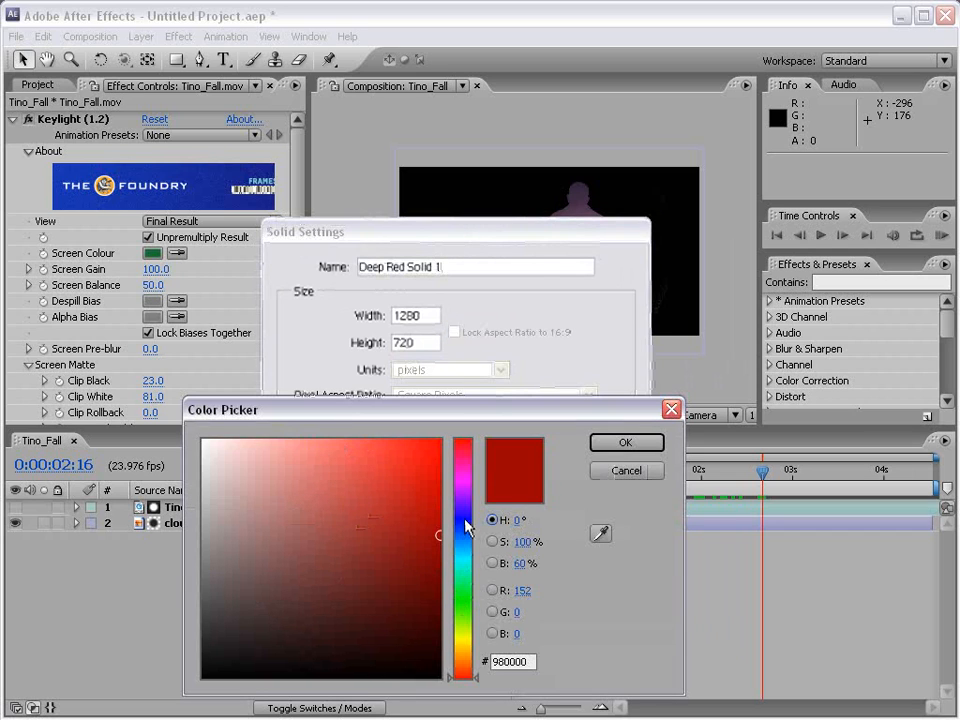
{"action": "left_click_drag", "start_coordinate": [362, 618], "coordinate": [364, 688]}
{"action": "left_click", "coordinate": [625, 442]}
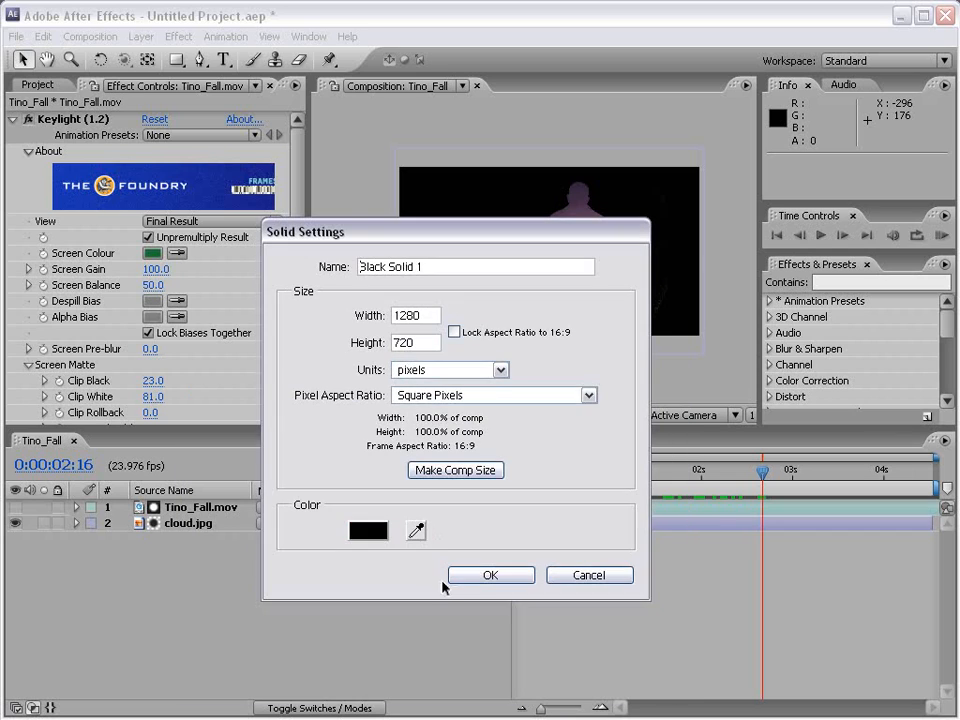
{"action": "left_click", "coordinate": [463, 579]}
- Create a deep magenta solid layer measuring 1280 x 720 pixels
{"action": "left_click", "coordinate": [140, 36]}
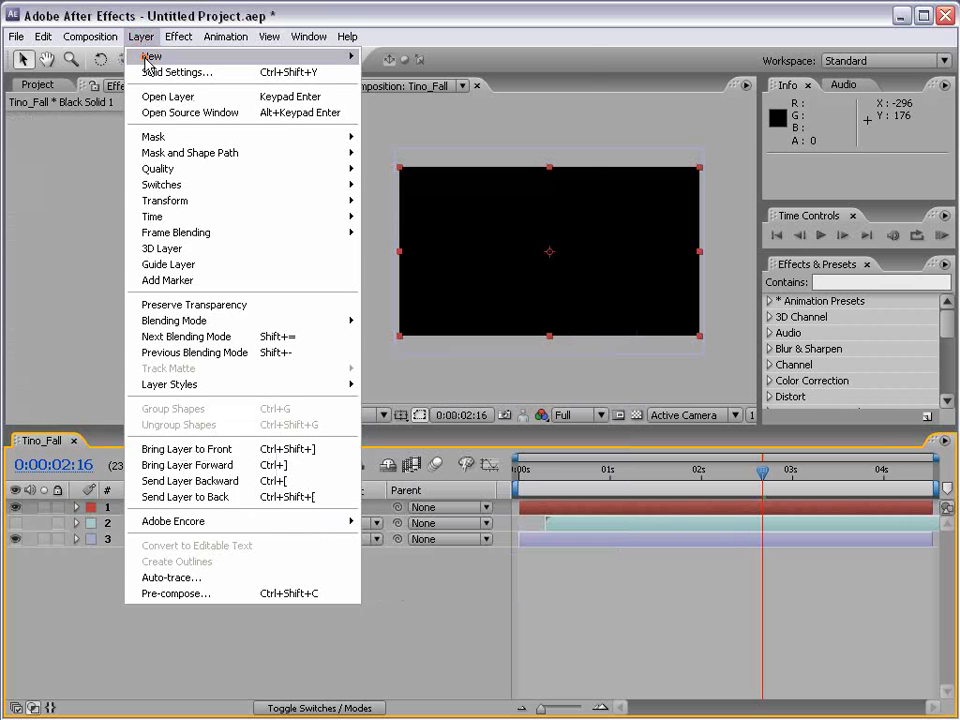
{"action": "mouse_move", "coordinate": [145, 56]}
{"action": "left_click", "coordinate": [387, 74]}
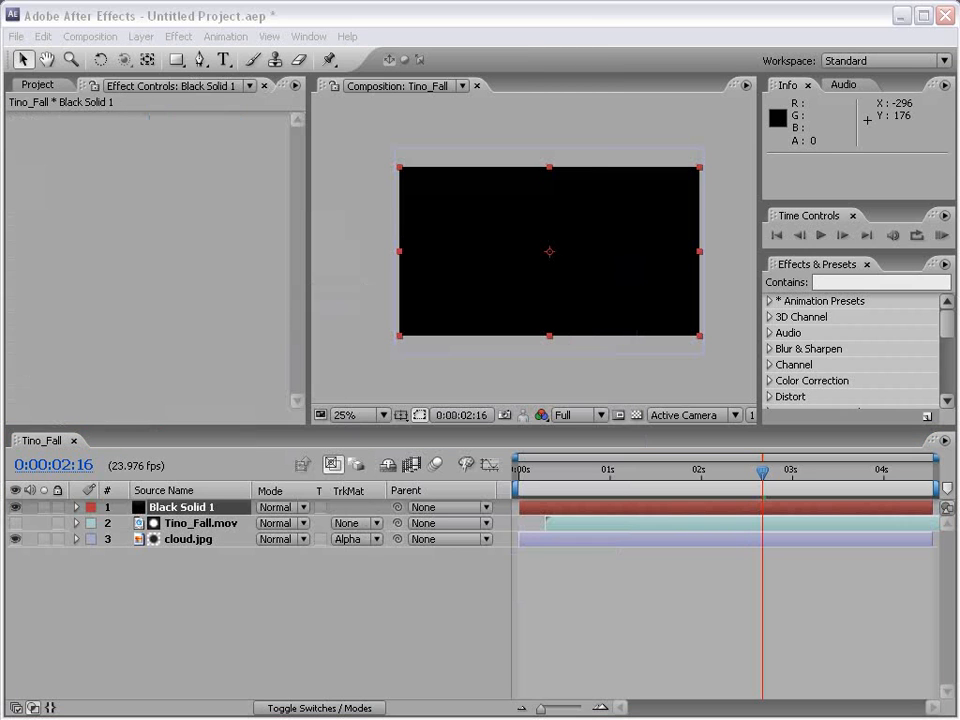
{"action": "left_click", "coordinate": [306, 496]}
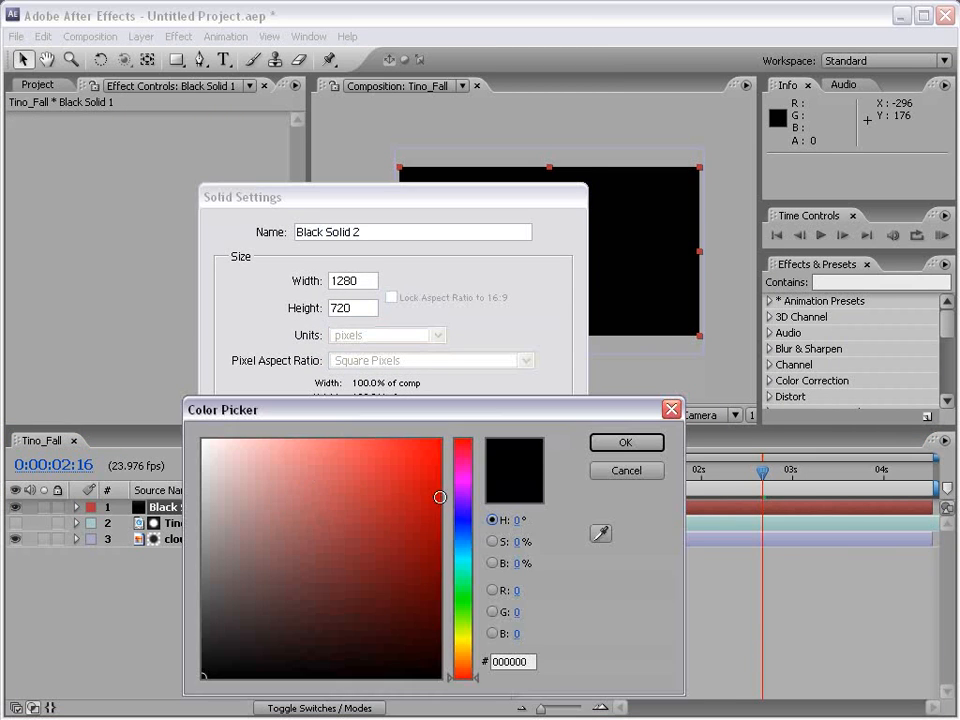
{"action": "left_click", "coordinate": [407, 469]}
{"action": "left_click", "coordinate": [420, 508]}
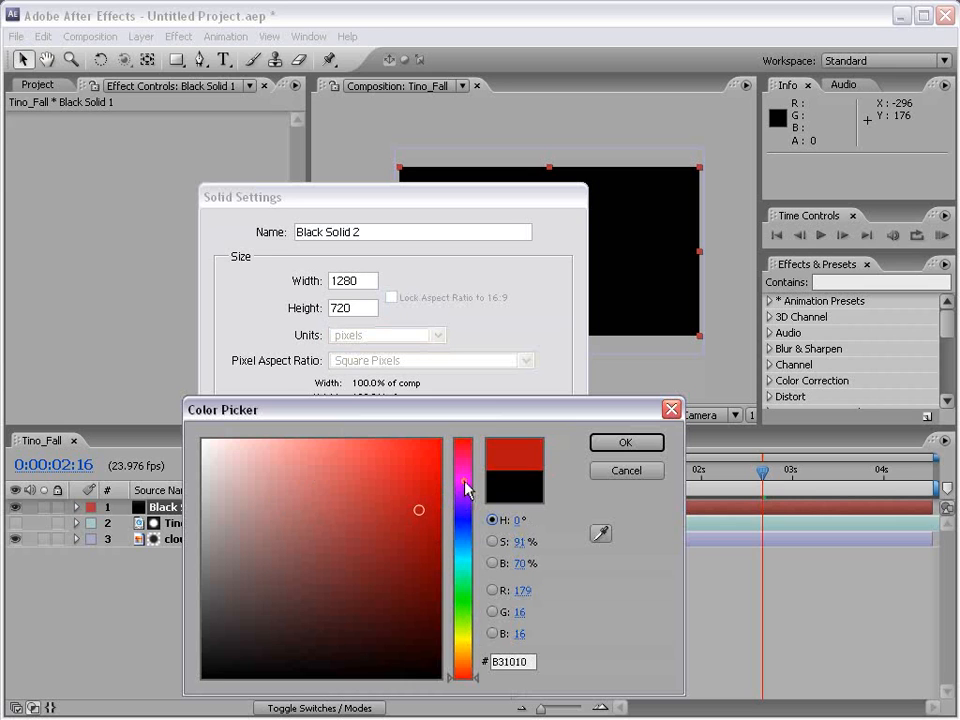
{"action": "left_click", "coordinate": [462, 473]}
{"action": "left_click", "coordinate": [594, 446]}
{"action": "left_click", "coordinate": [426, 542]}
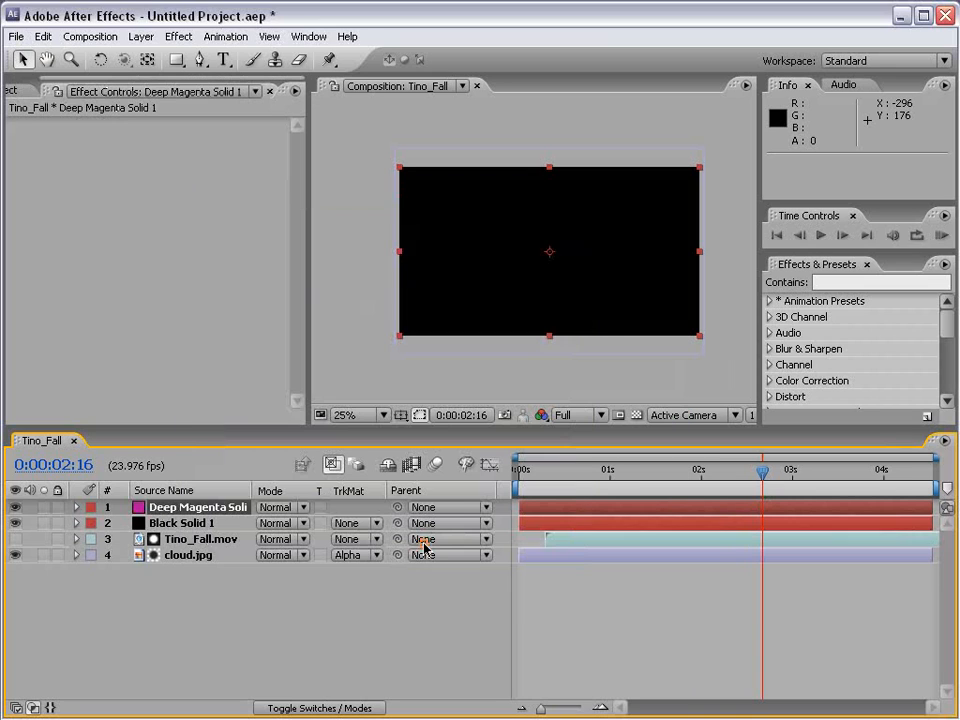
- Move the magenta solid to the bottom of the layer stack and the black solid directly below Tino_Fall.mov, and delete cloud.jpg
{"action": "left_click_drag", "start_coordinate": [165, 510], "coordinate": [155, 575]}
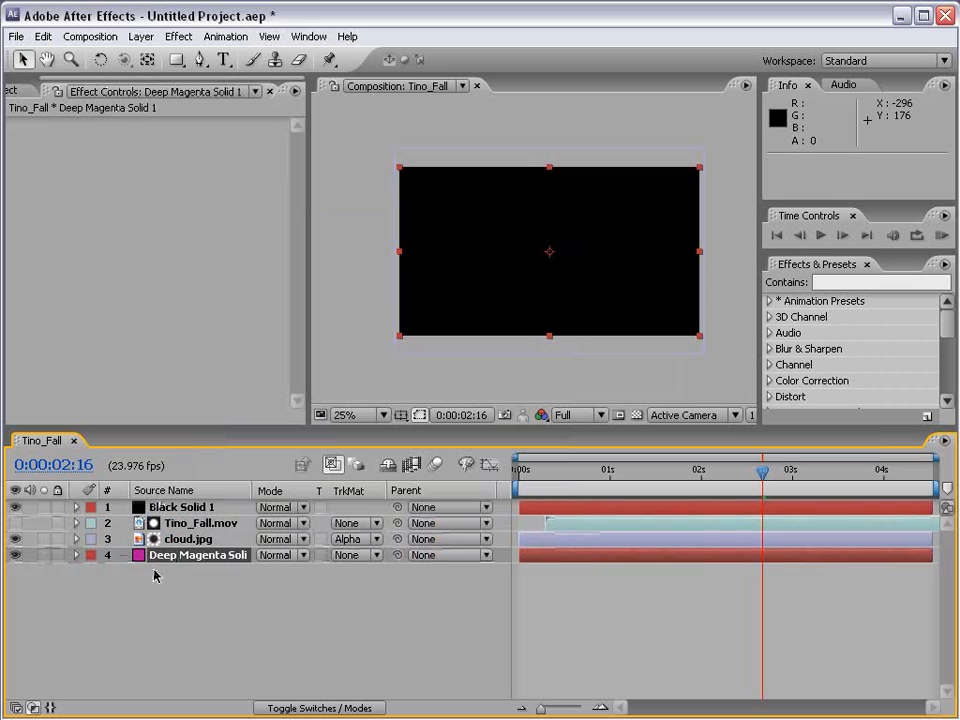
{"action": "left_click_drag", "start_coordinate": [170, 509], "coordinate": [160, 533]}
{"action": "left_click", "coordinate": [175, 542]}
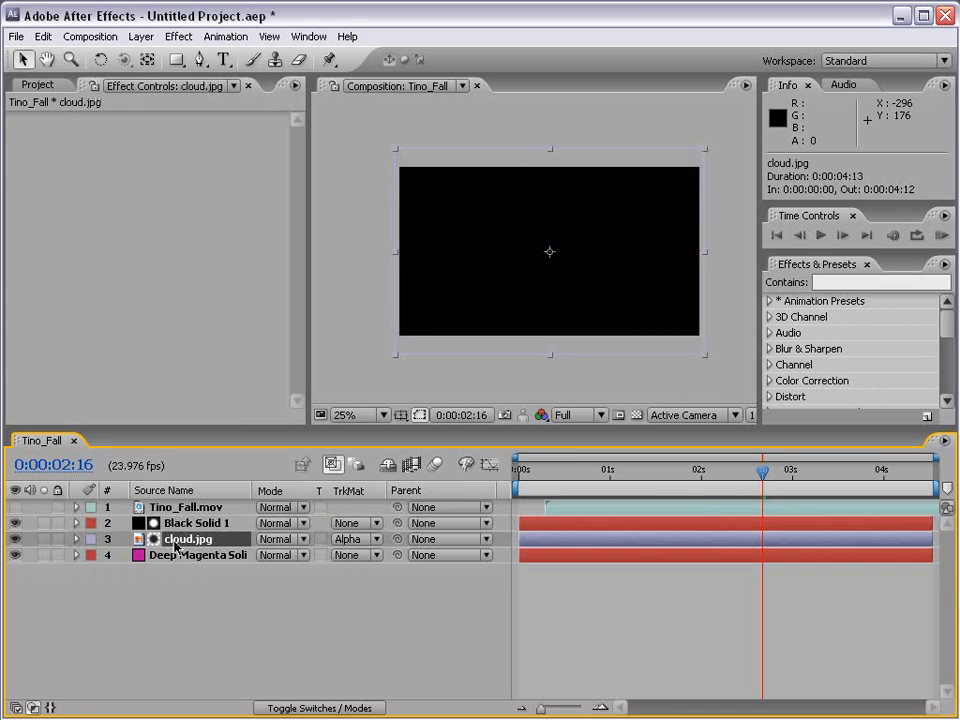
{"action": "key", "text": "Delete"}
- Set the track matte of Black Solid 1 to Alpha Matte "Tino_Fall.mov"
{"action": "left_click", "coordinate": [165, 523]}
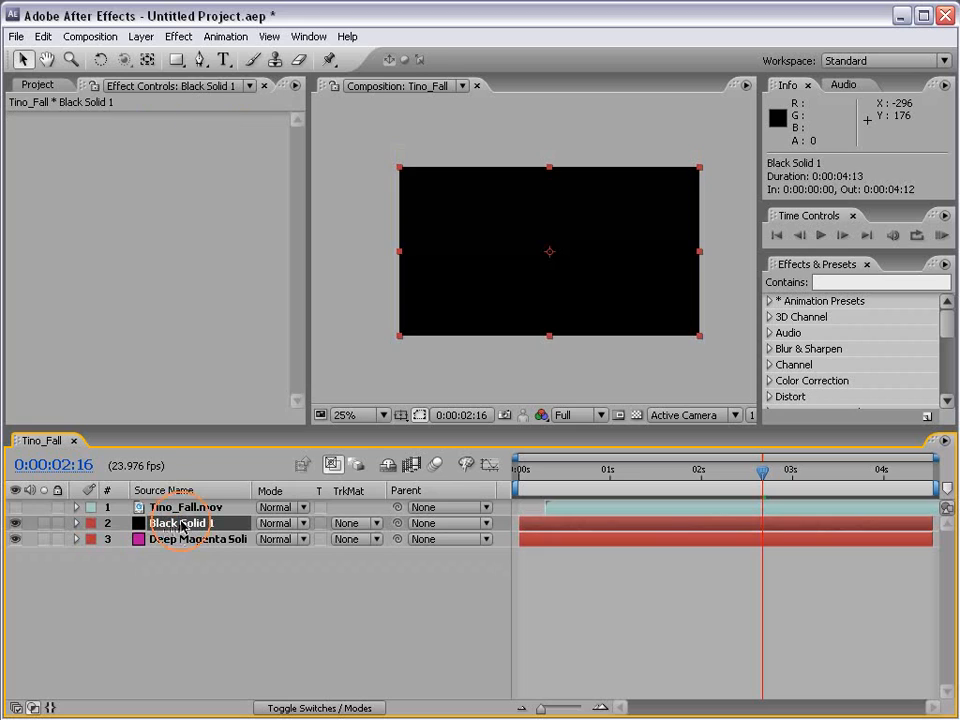
{"action": "left_click", "coordinate": [355, 523]}
{"action": "left_click", "coordinate": [362, 552]}
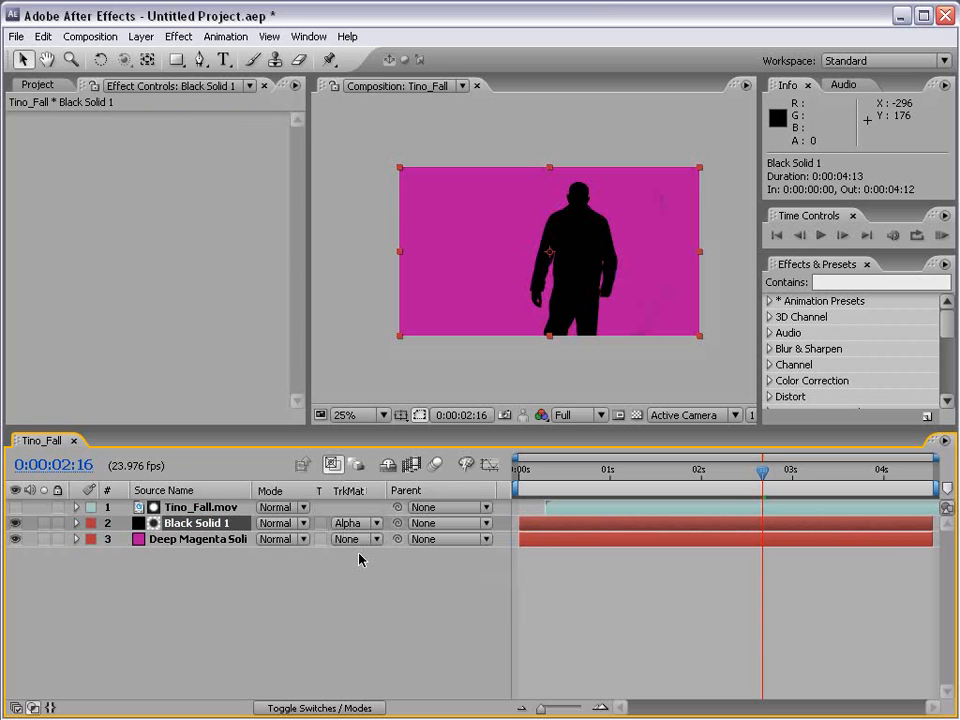
{"action": "left_click", "coordinate": [359, 559]}
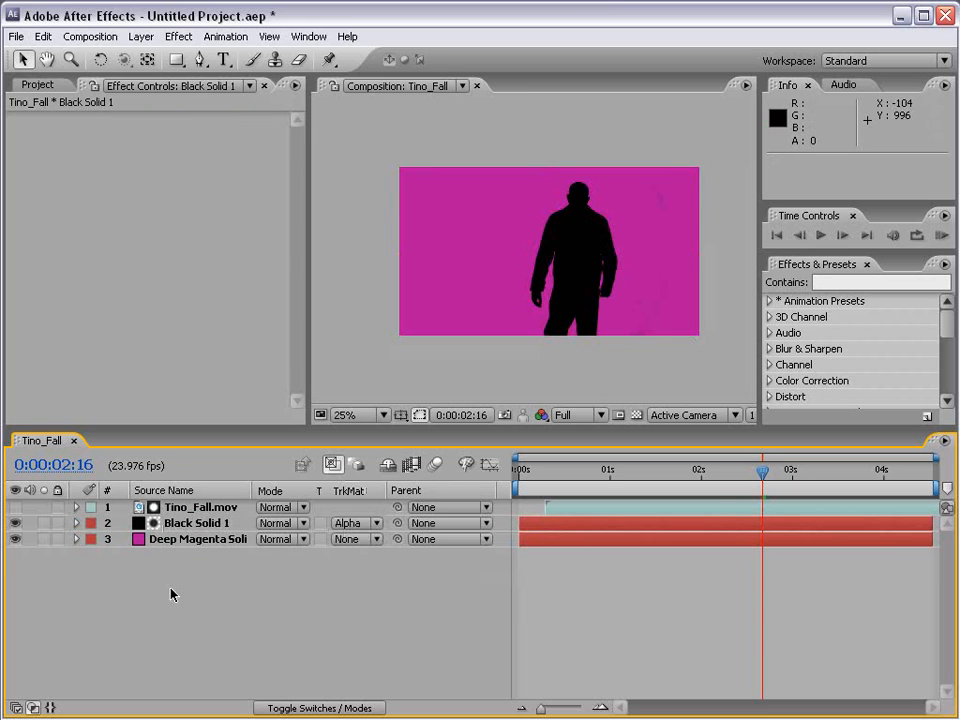
- Inspect the black silhouette up close and check its pose at 0:00:03:16
{"action": "left_click", "coordinate": [195, 508]}
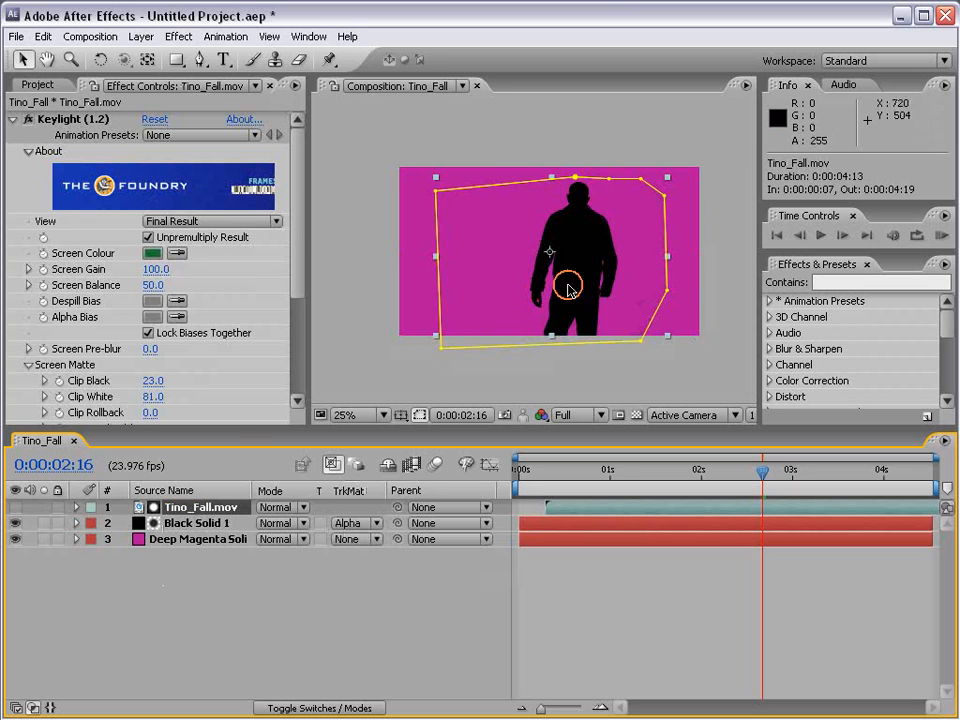
{"action": "scroll", "coordinate": [568, 283], "scroll_direction": "up", "scroll_amount": 2}
{"action": "scroll", "coordinate": [611, 396], "scroll_direction": "down", "scroll_amount": 2}
{"action": "left_click_drag", "start_coordinate": [748, 468], "coordinate": [850, 461]}
{"action": "scroll", "coordinate": [560, 290], "scroll_direction": "up", "scroll_amount": 2}
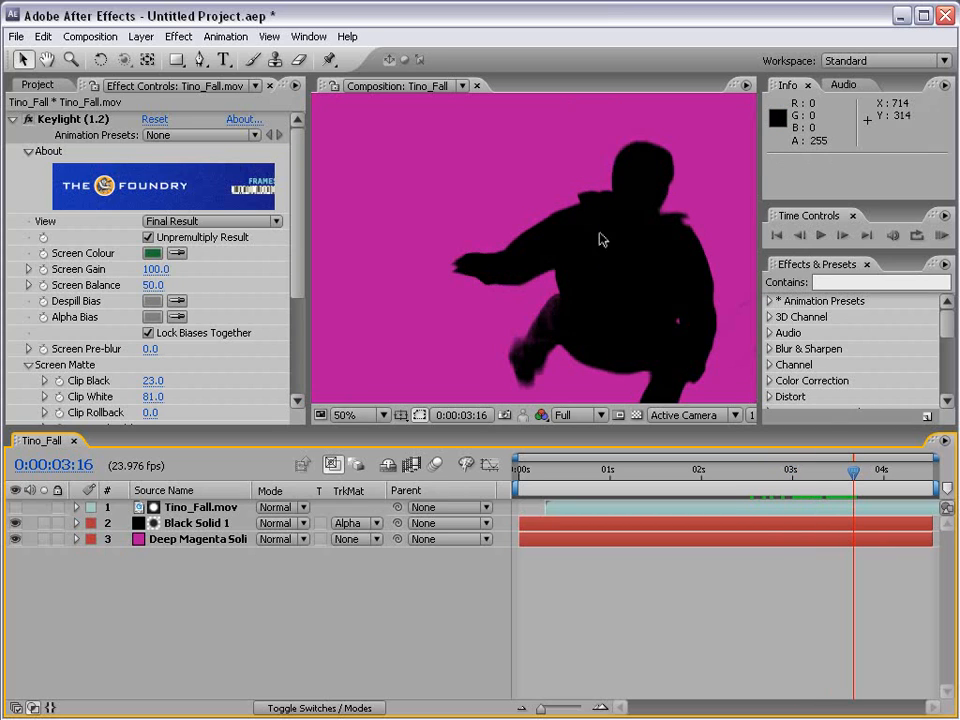
{"action": "scroll", "coordinate": [602, 240], "scroll_direction": "down", "scroll_amount": 2}
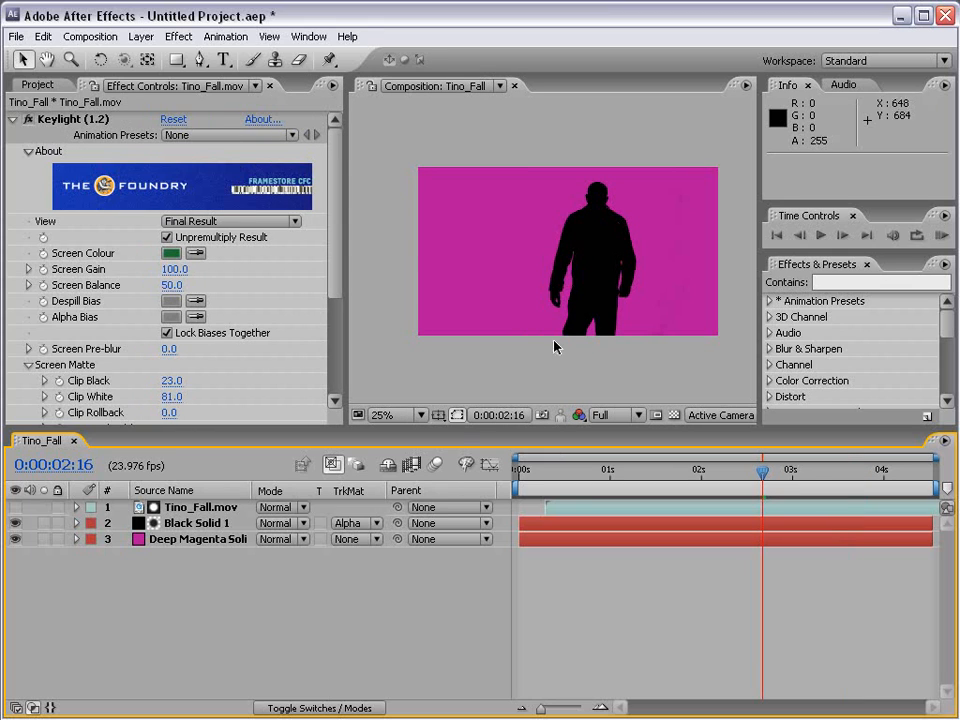
- Create a second black solid, 1280 x 720 pixels, above all the other layers
{"action": "left_click", "coordinate": [141, 36]}
{"action": "mouse_move", "coordinate": [160, 56]}
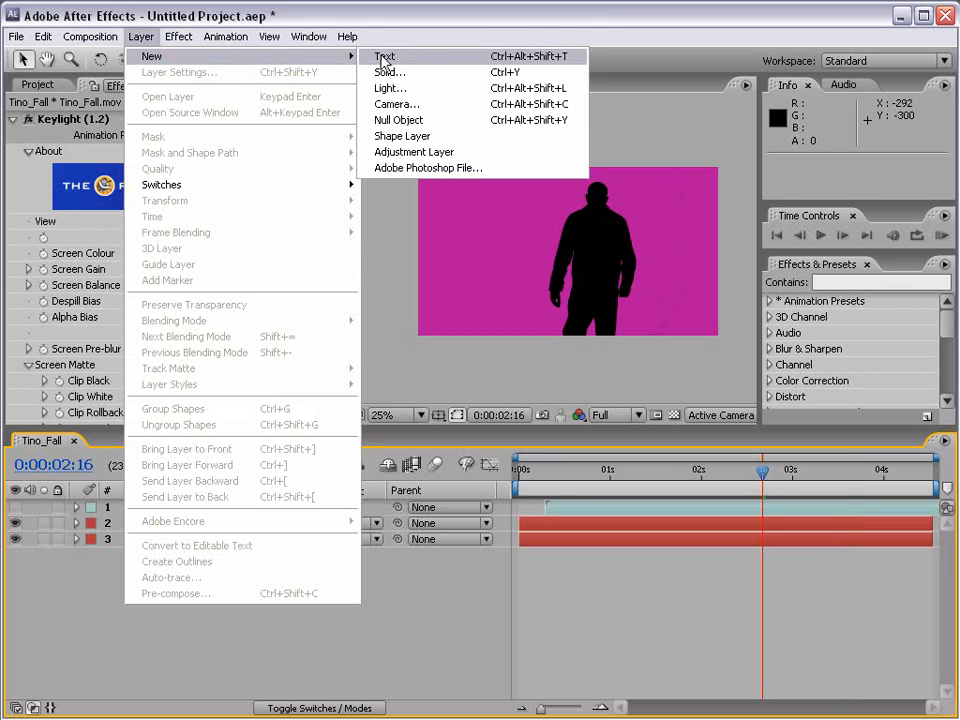
{"action": "left_click", "coordinate": [439, 74]}
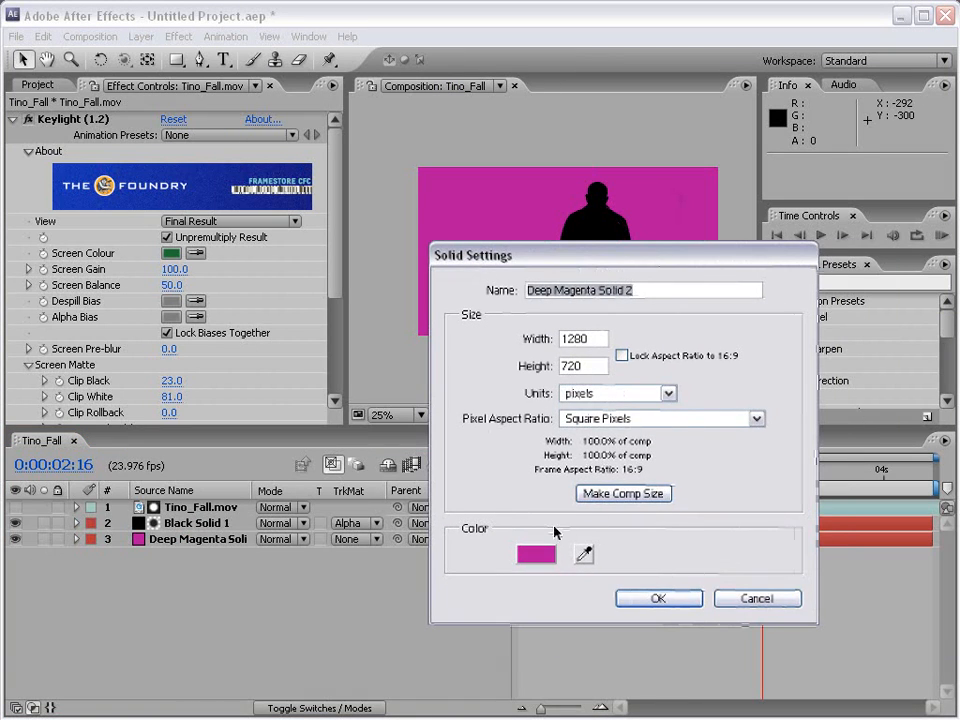
{"action": "left_click", "coordinate": [540, 555]}
{"action": "left_click_drag", "start_coordinate": [410, 543], "coordinate": [525, 682]}
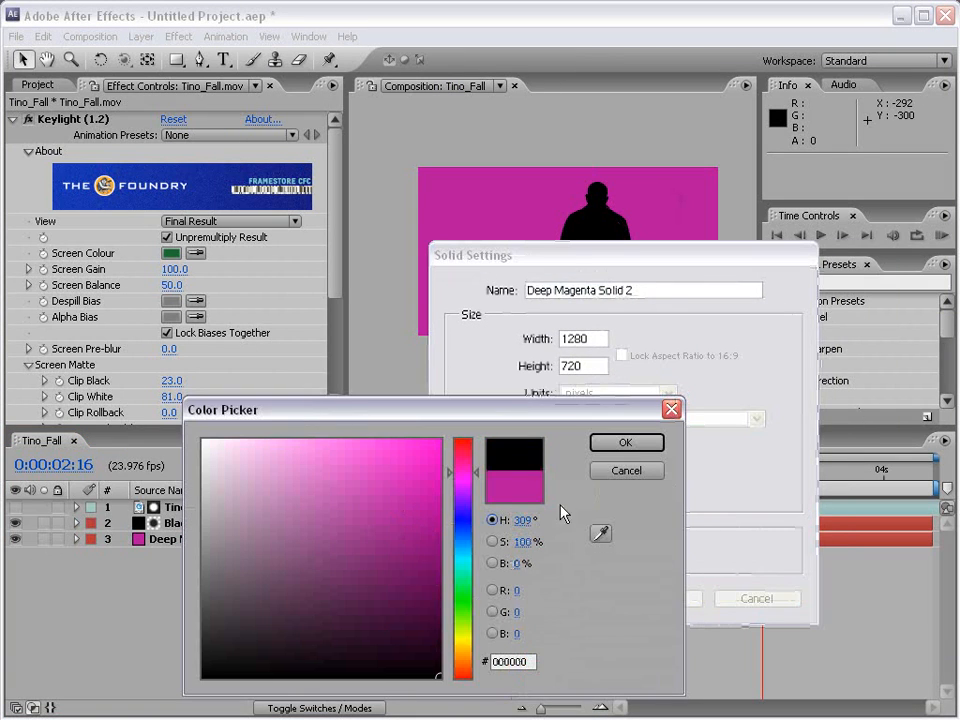
{"action": "left_click", "coordinate": [609, 448]}
{"action": "left_click", "coordinate": [658, 599]}
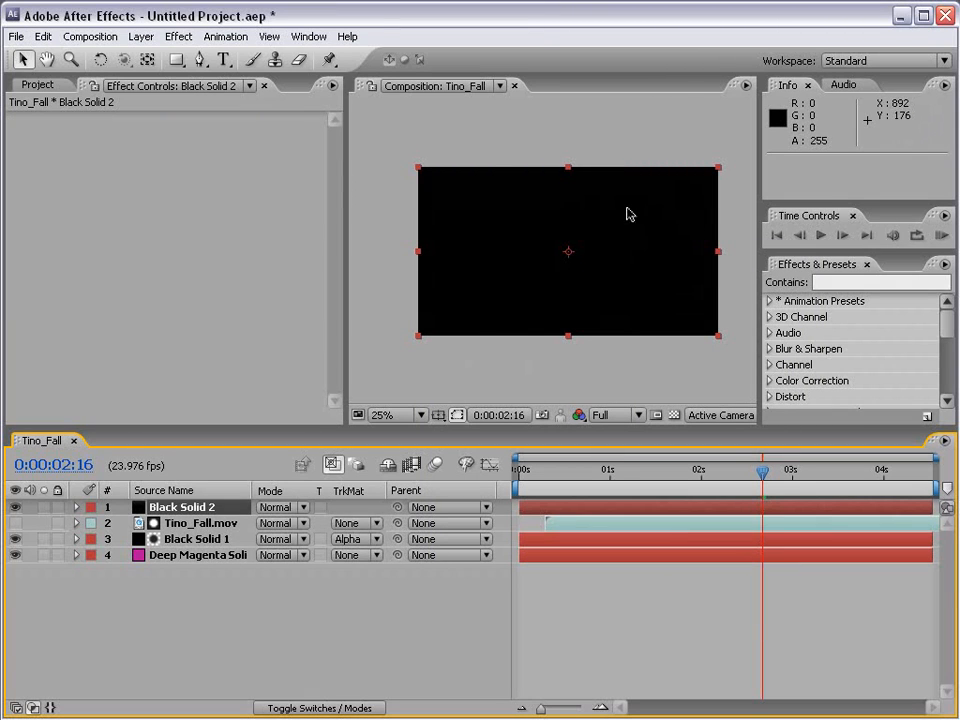
- Draw an elliptical mask about 1256 x 692 pixels on Black Solid 2 with the Ellipse tool and set its mode to Subtract
{"action": "left_click", "coordinate": [177, 62]}
{"action": "left_click", "coordinate": [176, 60]}
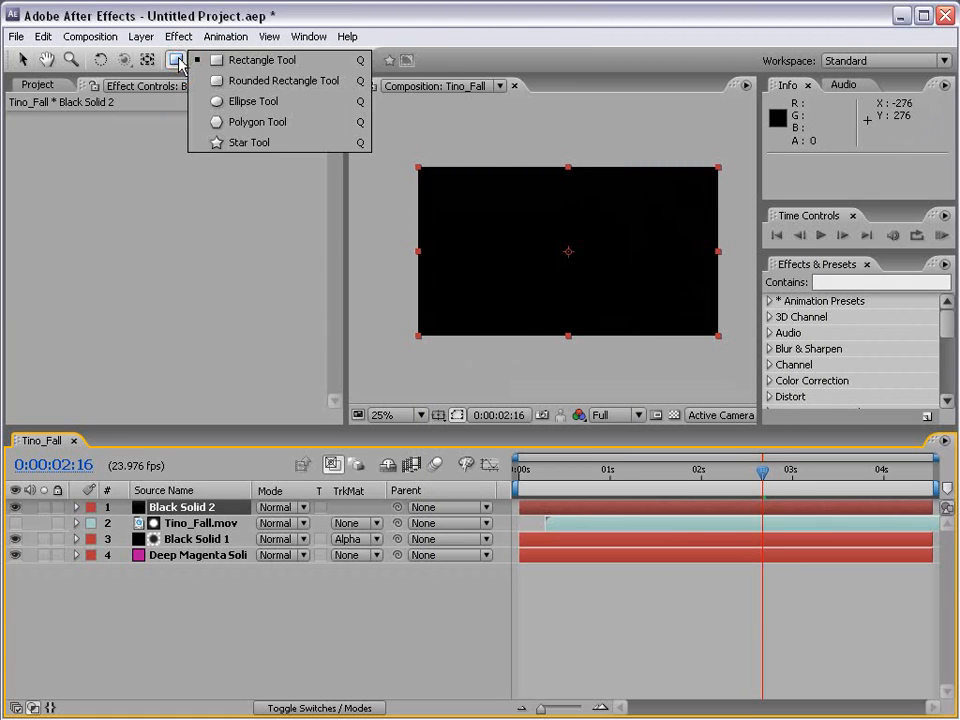
{"action": "left_click", "coordinate": [290, 104]}
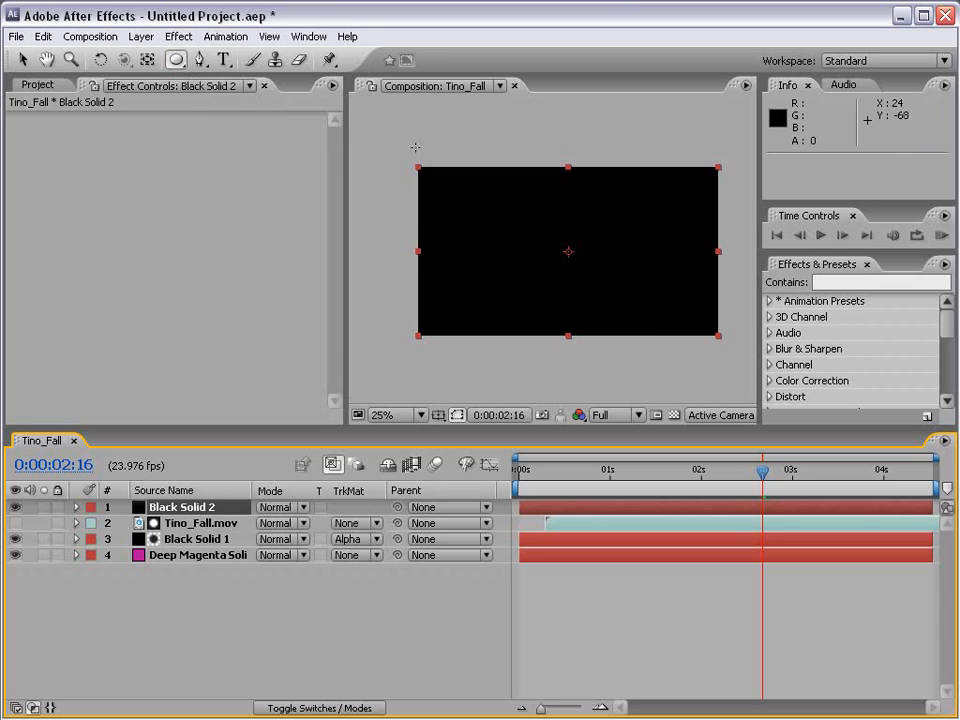
{"action": "left_click", "coordinate": [420, 169]}
{"action": "left_click_drag", "start_coordinate": [420, 169], "coordinate": [716, 332]}
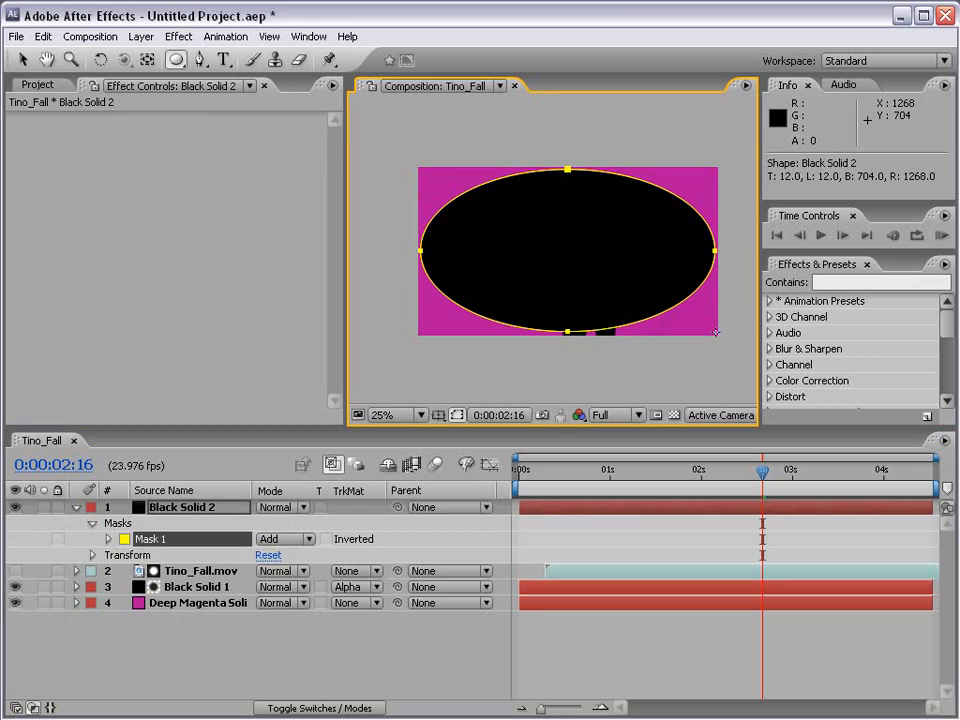
{"action": "left_click", "coordinate": [167, 510]}
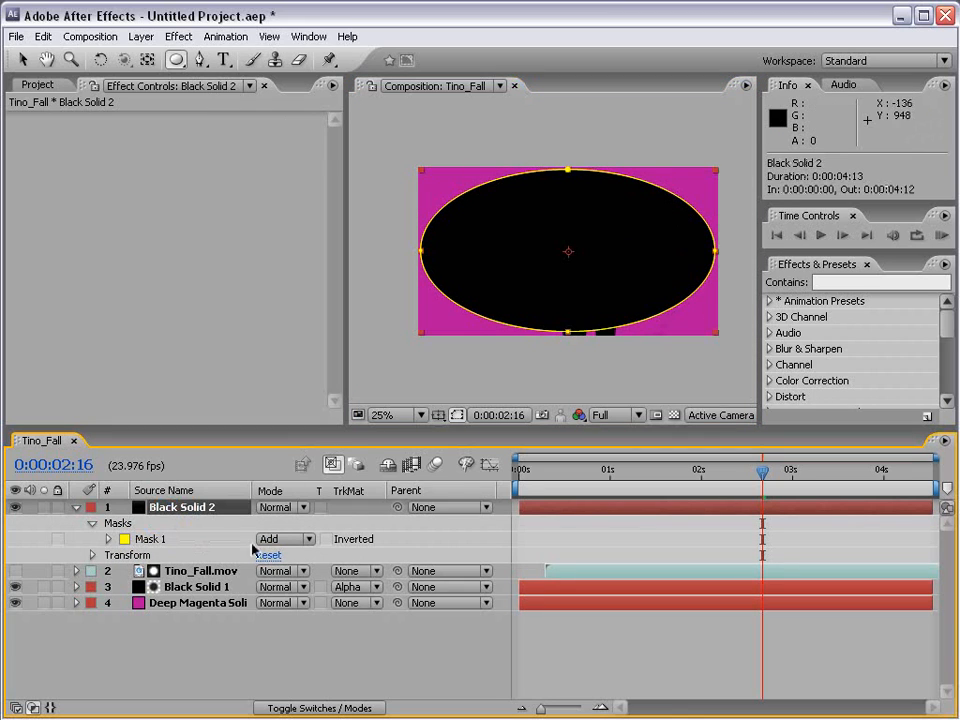
{"action": "left_click", "coordinate": [283, 539]}
{"action": "left_click", "coordinate": [275, 555]}
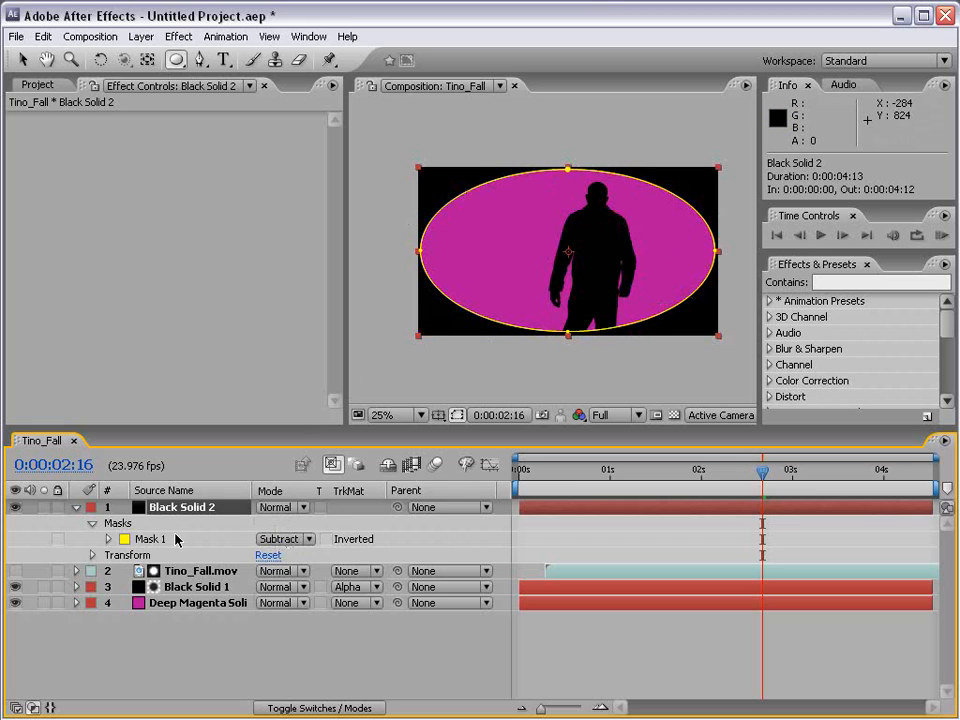
- Set Mask 1 of Black Solid 2 to a feather of 501 pixels and an expansion of 170 pixels for a soft vignette
{"action": "left_click", "coordinate": [108, 539]}
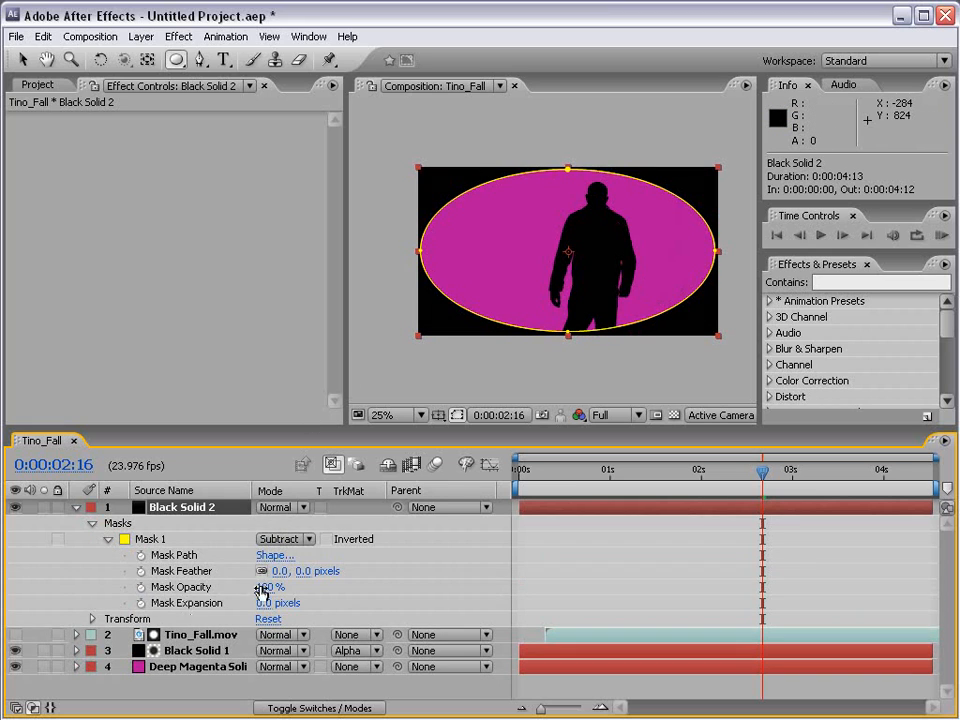
{"action": "left_click_drag", "start_coordinate": [302, 572], "coordinate": [760, 557]}
{"action": "left_click", "coordinate": [606, 570]}
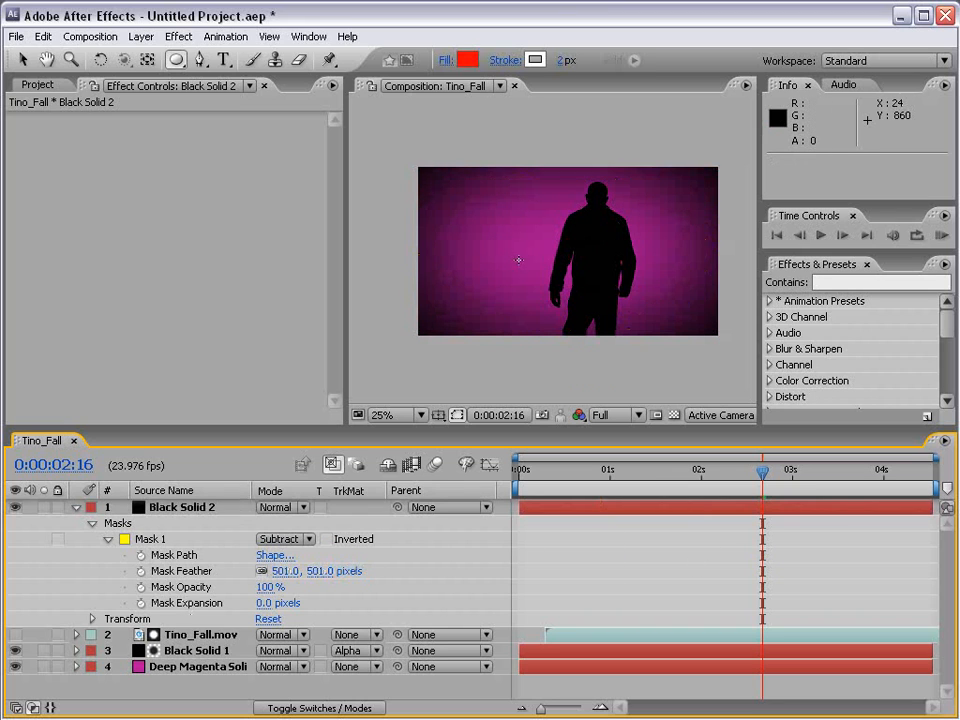
{"action": "left_click_drag", "start_coordinate": [244, 603], "coordinate": [392, 580]}
{"action": "left_click", "coordinate": [518, 141]}
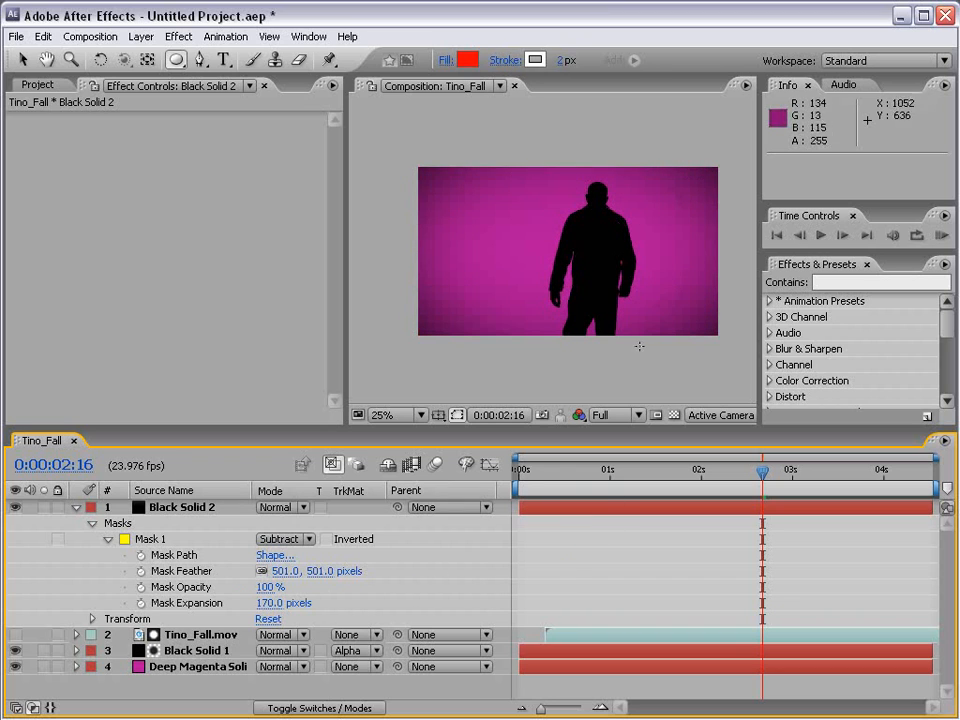
- Go to 0:00:03:00 and view the vignetted silhouette in a maximized composition view
{"action": "left_click_drag", "start_coordinate": [762, 474], "coordinate": [806, 484]}
{"action": "scroll", "coordinate": [632, 293], "scroll_direction": "up", "scroll_amount": 1}
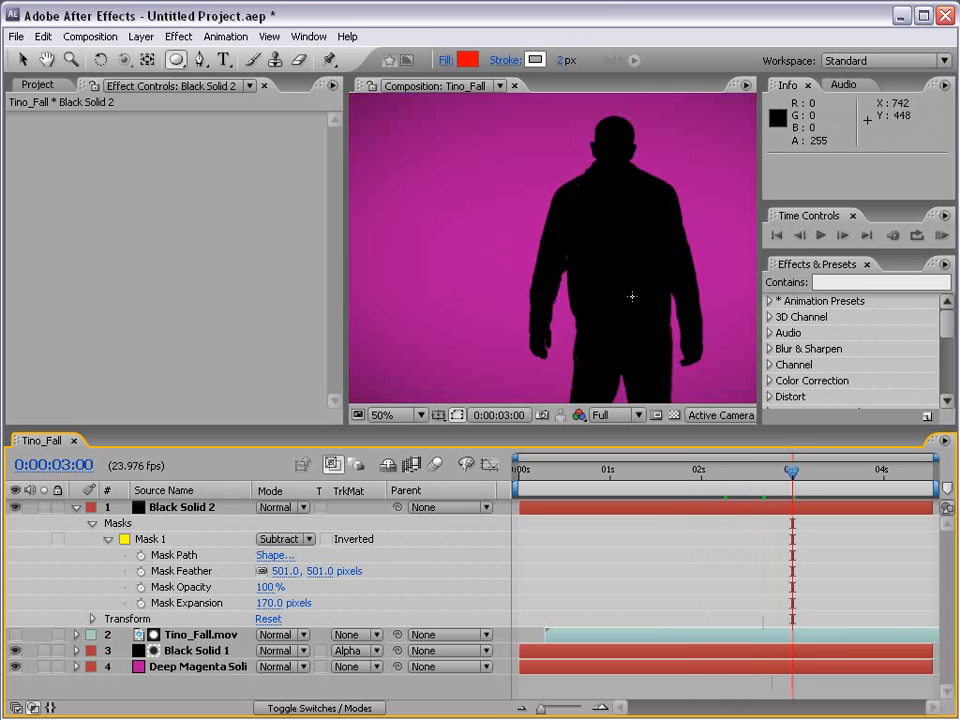
{"action": "key", "text": "grave"}
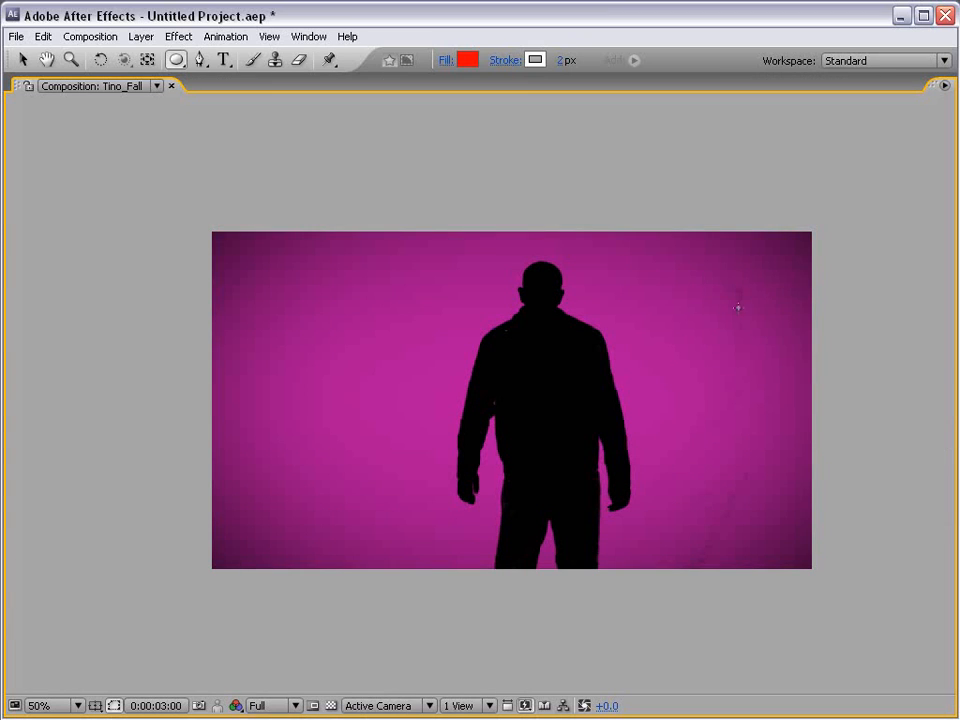
{"action": "key", "text": "grave"}
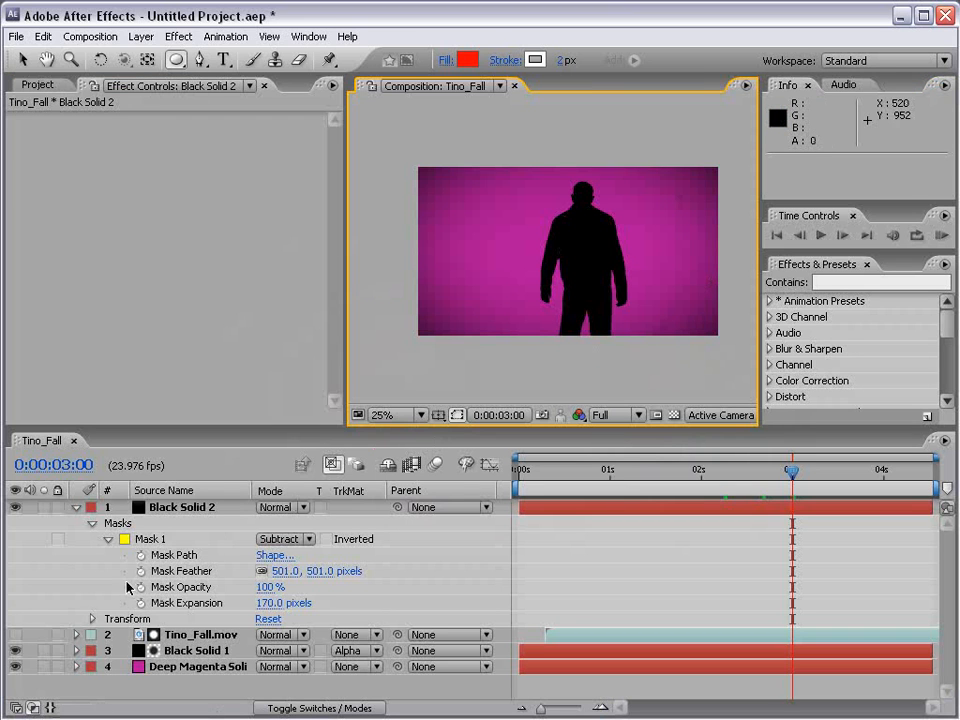
- Raise Keylight's Clip Black on Tino_Fall.mov to 47.0 and check the cleaned background in the maximized composition view
{"action": "left_click", "coordinate": [176, 638]}
{"action": "scroll", "coordinate": [332, 255], "scroll_direction": "down", "scroll_amount": 3}
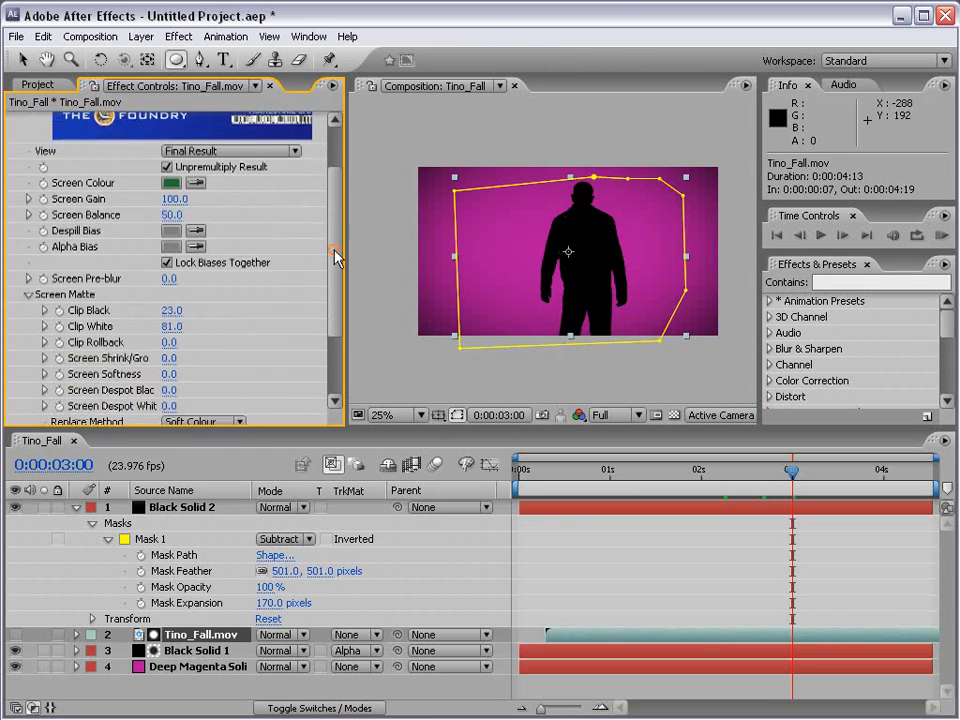
{"action": "left_click", "coordinate": [173, 292]}
{"action": "left_click_drag", "start_coordinate": [166, 277], "coordinate": [189, 279]}
{"action": "left_click", "coordinate": [599, 539]}
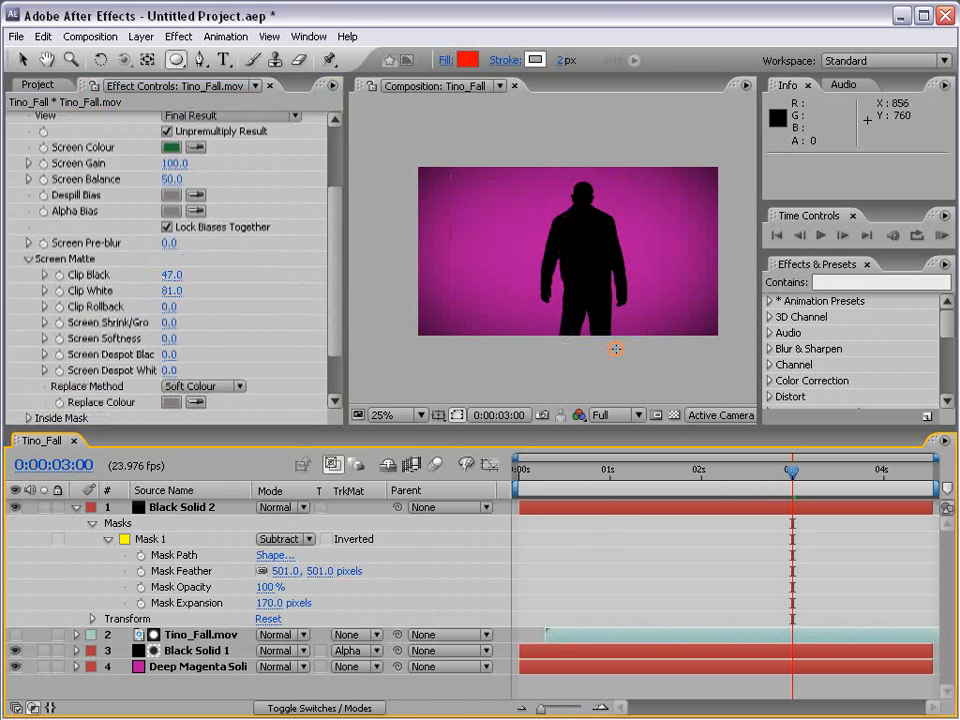
{"action": "key", "text": "grave"}
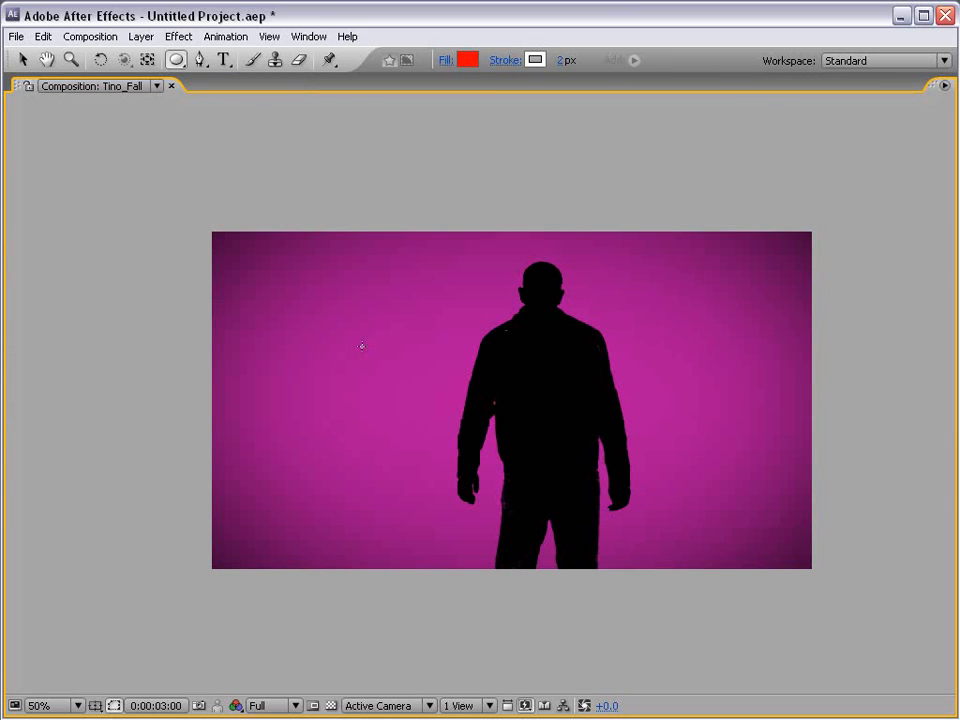
{"action": "key", "text": "grave"}
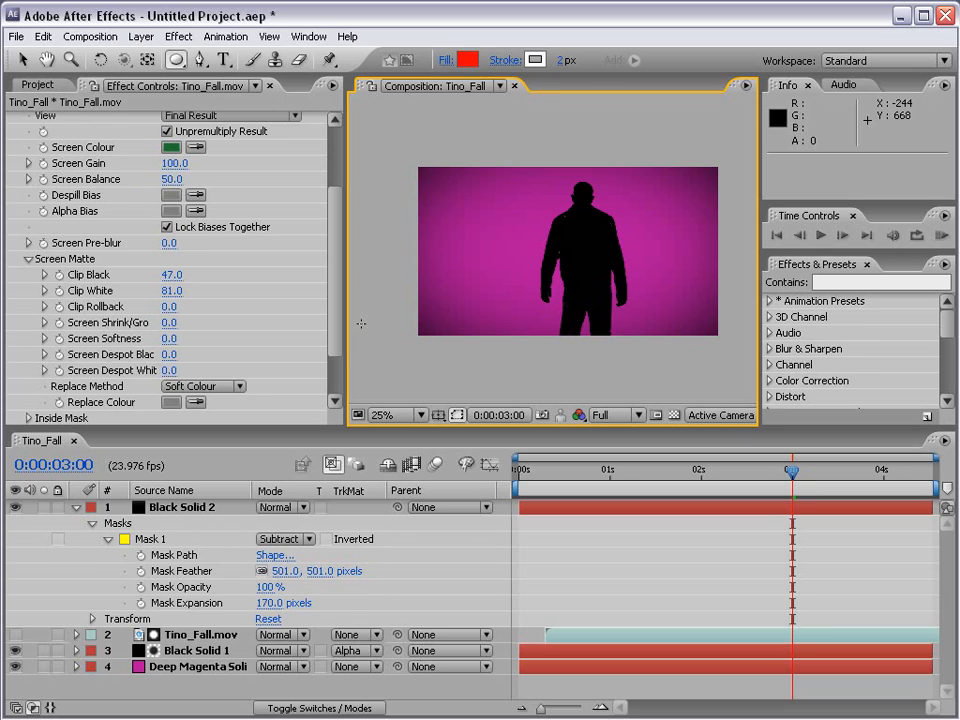